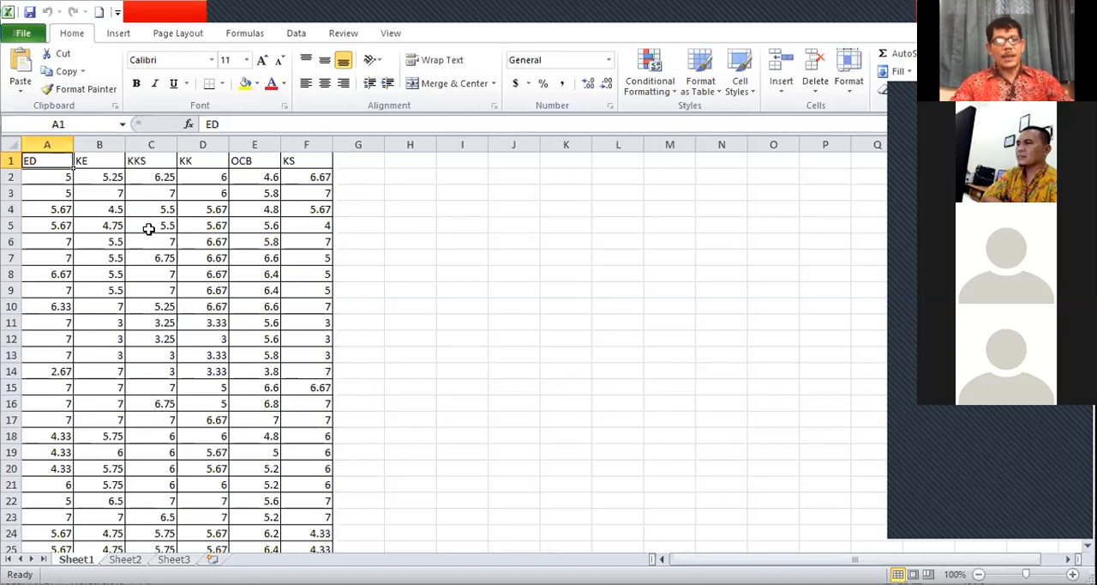
Step: Look through the data columns ED, KE, KKS, KK, OCB and KS on Sheet1 from the first to the last row
click(399, 259)
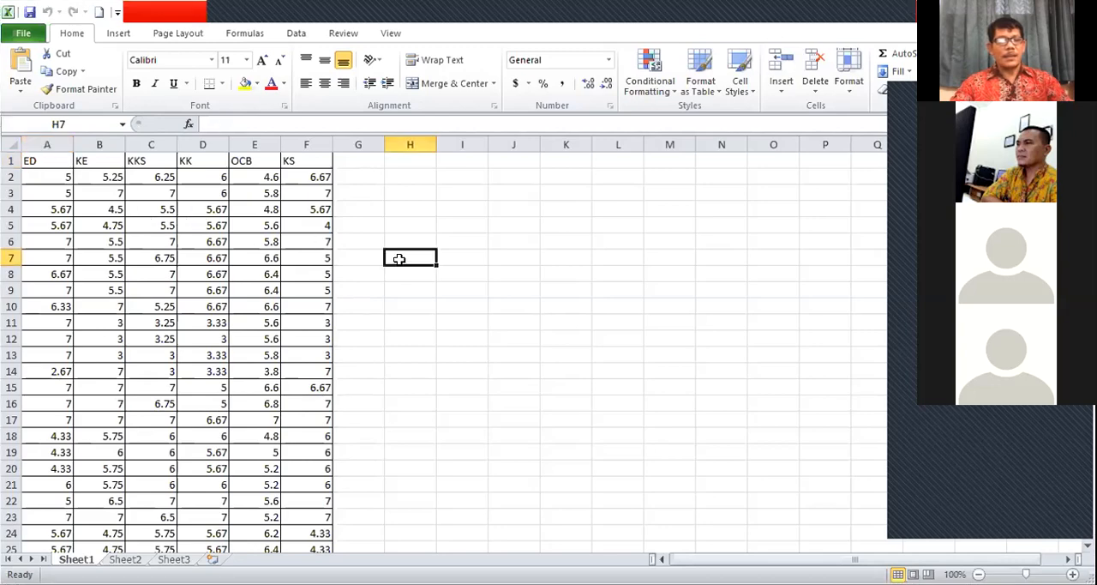
scroll(395, 257, down, 19)
scroll(385, 256, down, 17)
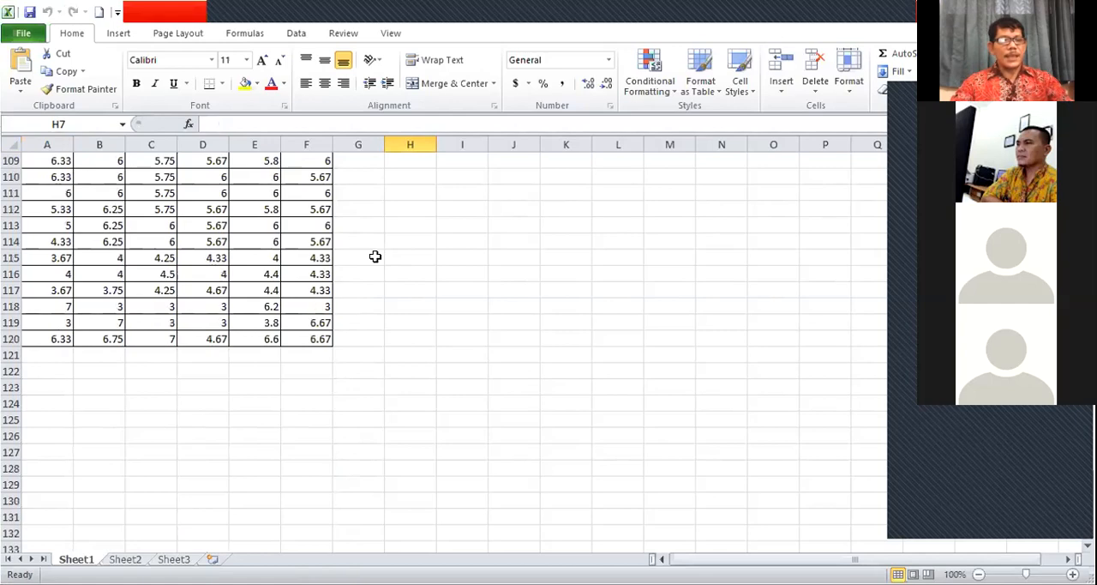
scroll(374, 253, up, 18)
scroll(372, 249, up, 18)
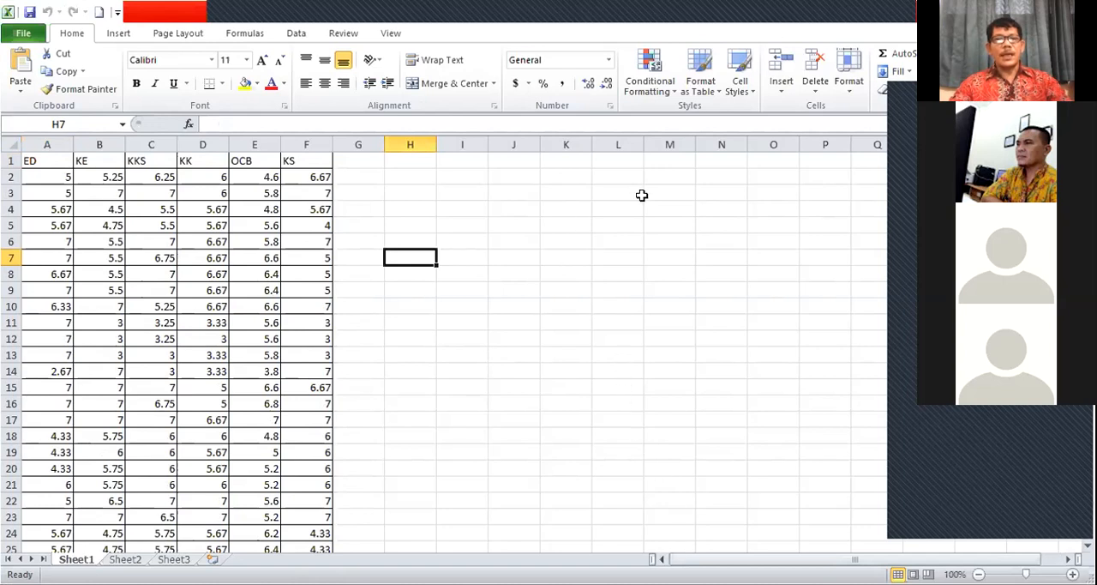
Step: Switch to Stata and load the TMC workbook from the Downloads folder for an Excel spreadsheet import
click(668, 13)
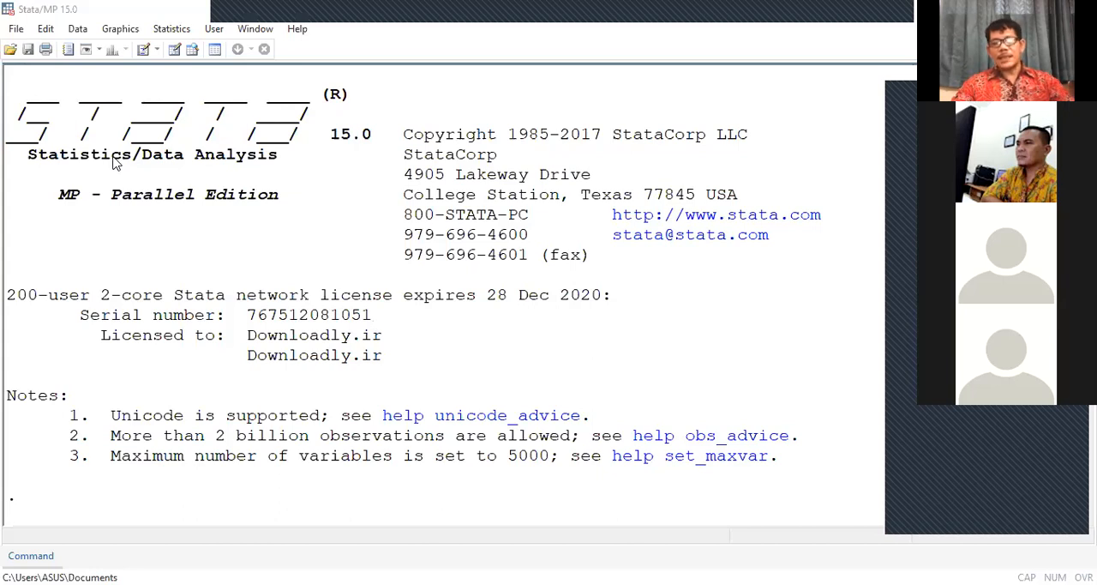
click(16, 29)
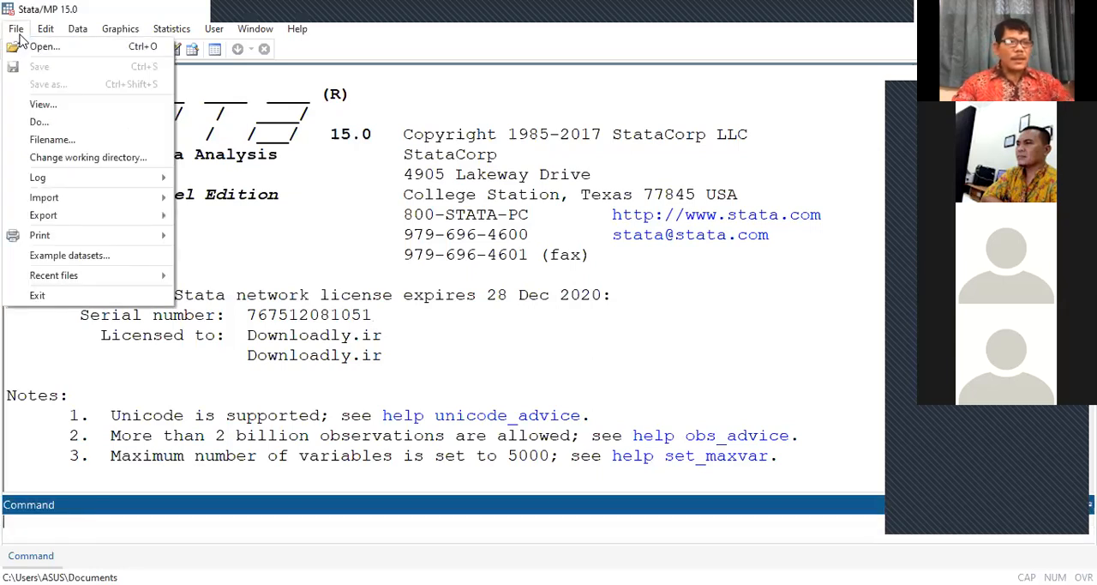
mouse_move(54, 200)
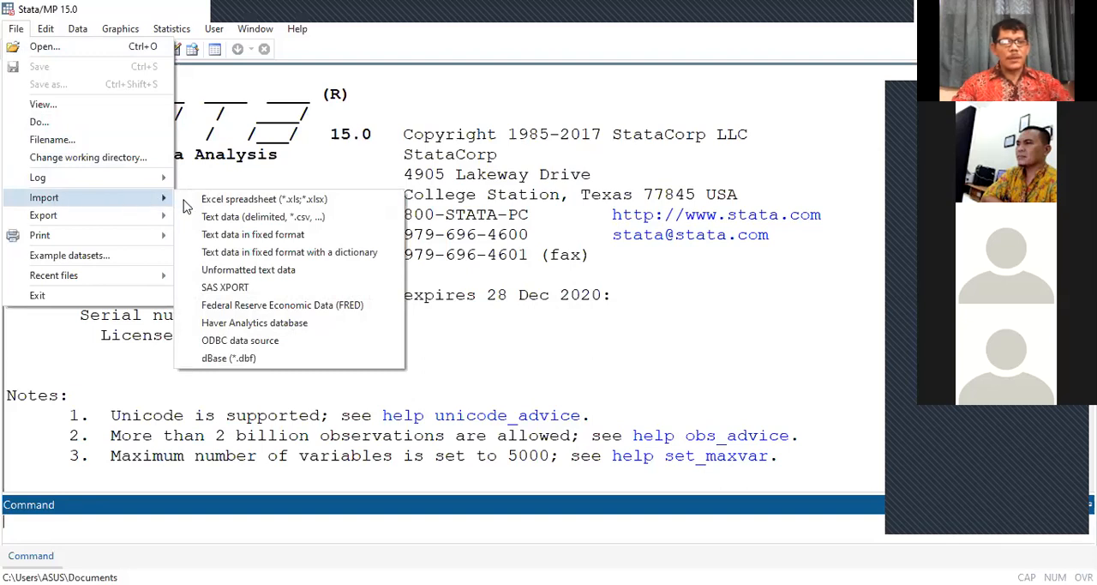
click(243, 204)
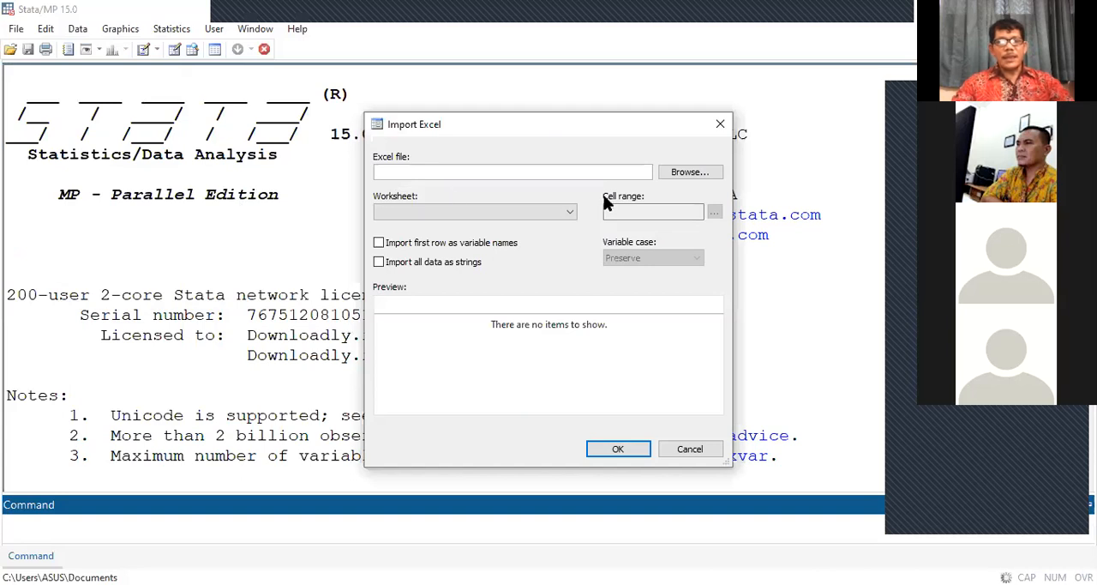
click(688, 179)
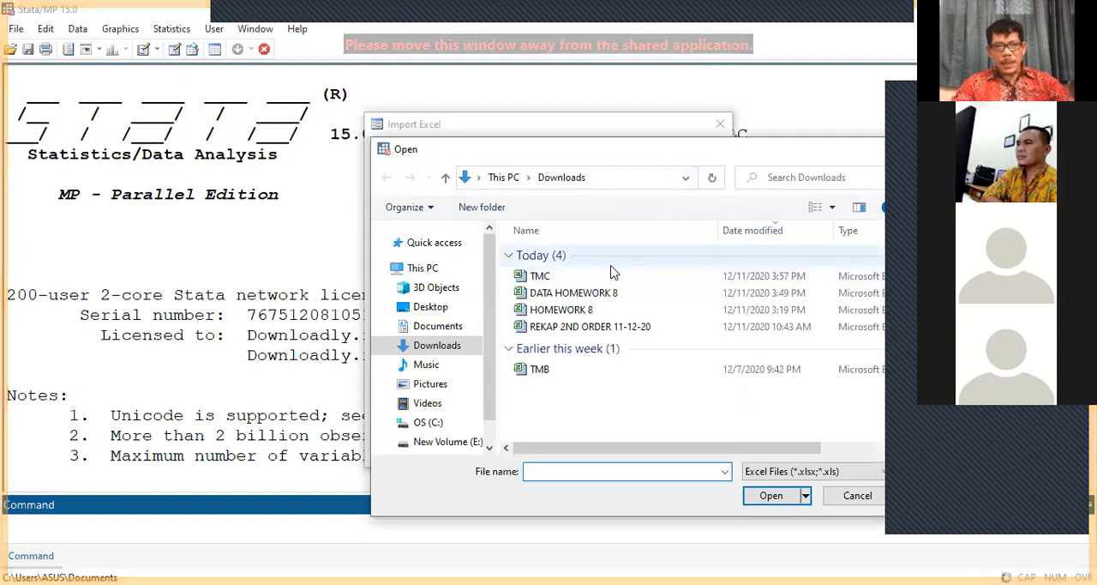
click(538, 283)
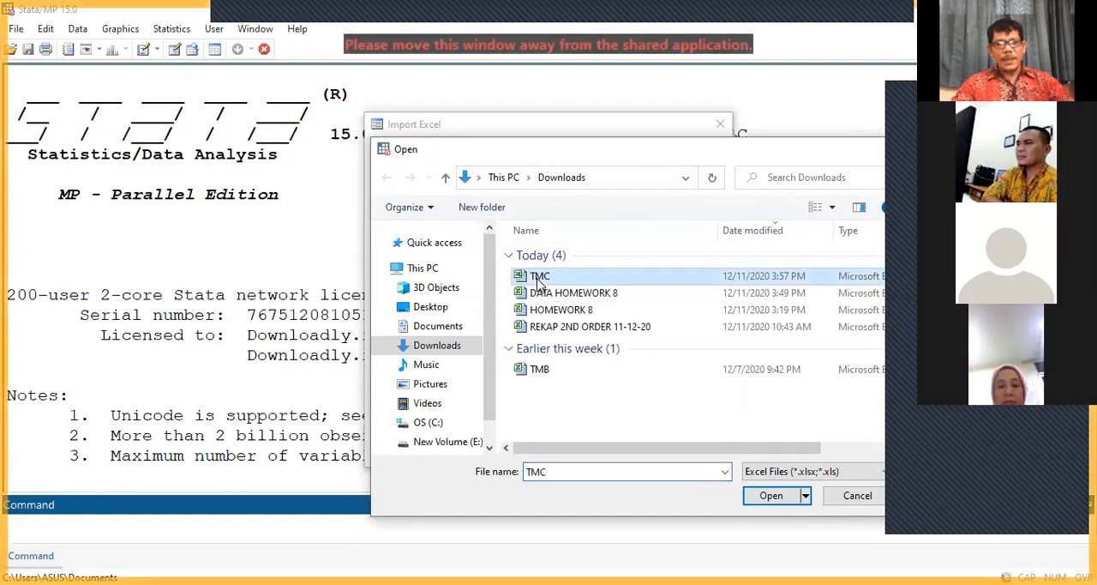
click(771, 495)
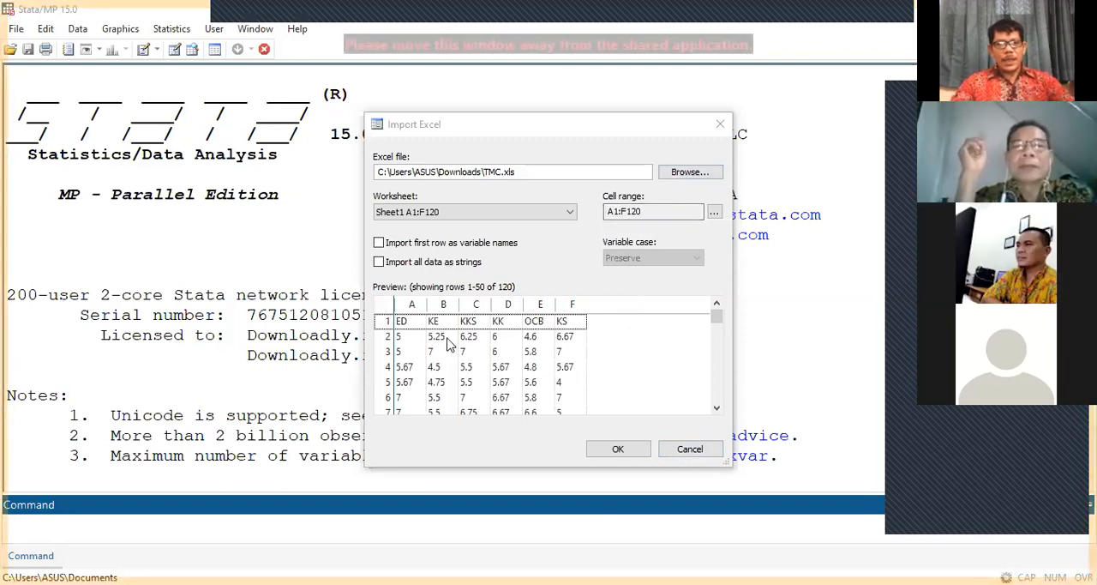
Step: Import Sheet1 of the workbook with its first row as variable names
click(379, 243)
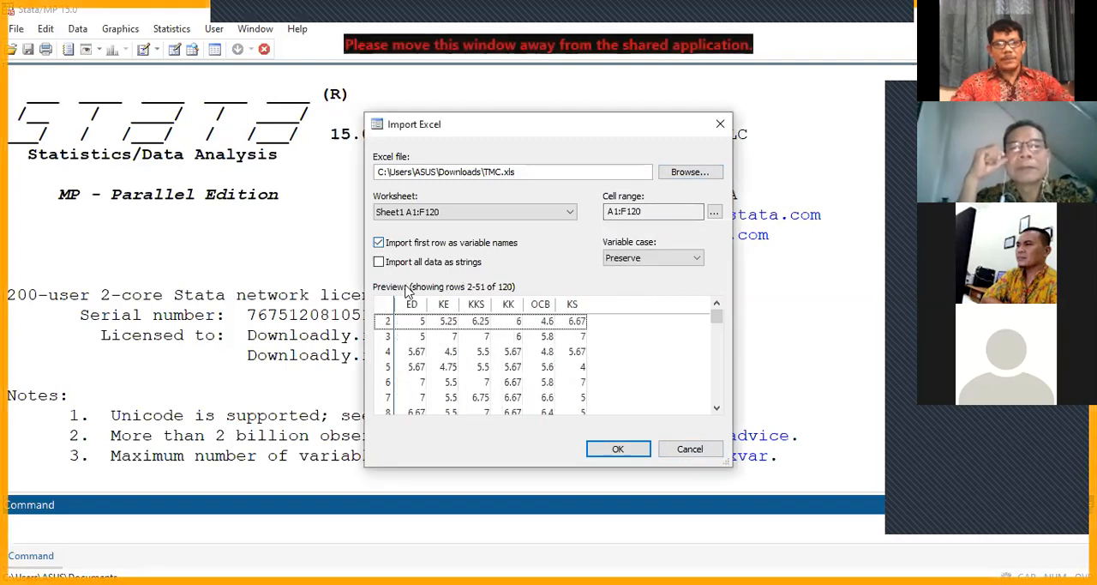
click(619, 449)
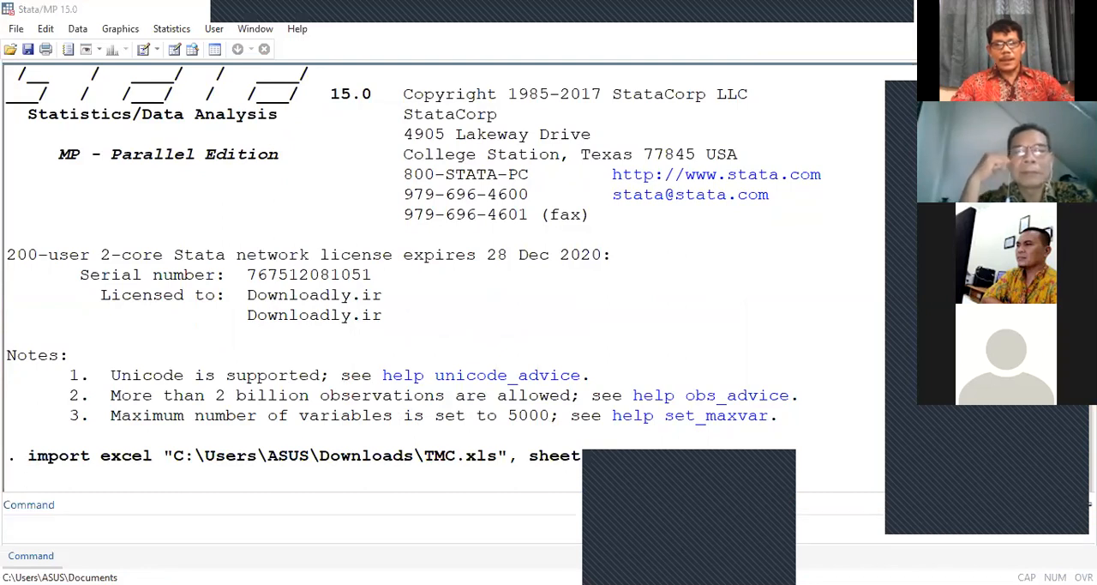
click(690, 518)
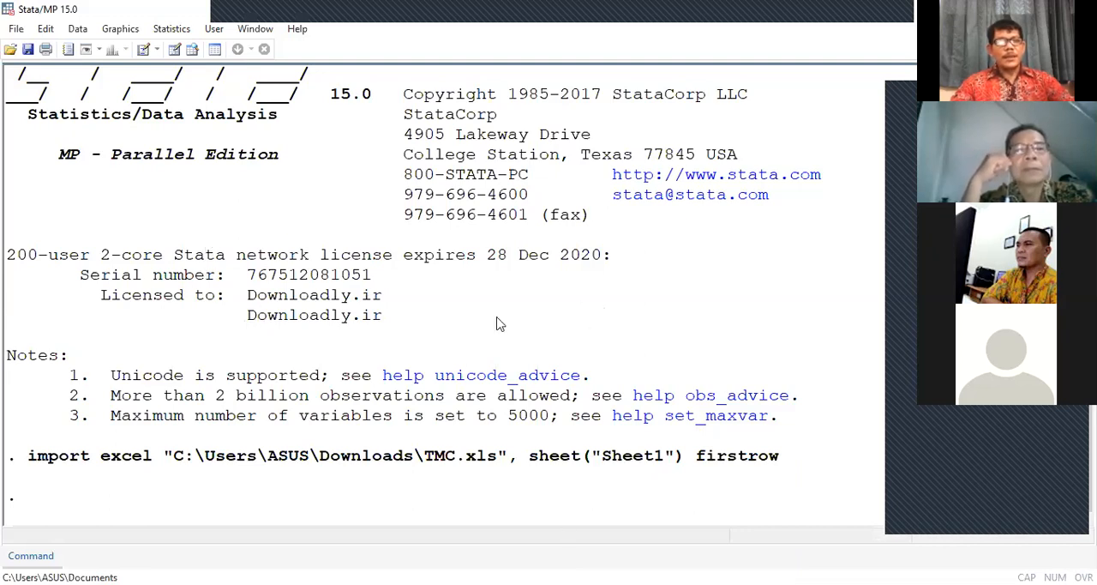
Step: Open the imported dataset in the Data Editor in edit mode and look through its observations
click(79, 29)
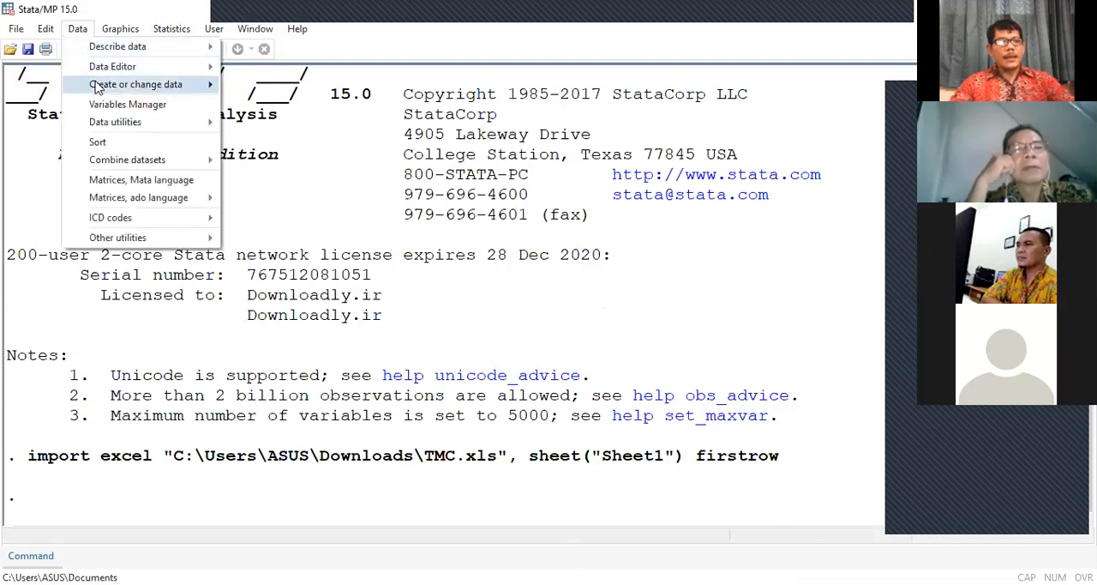
mouse_move(101, 69)
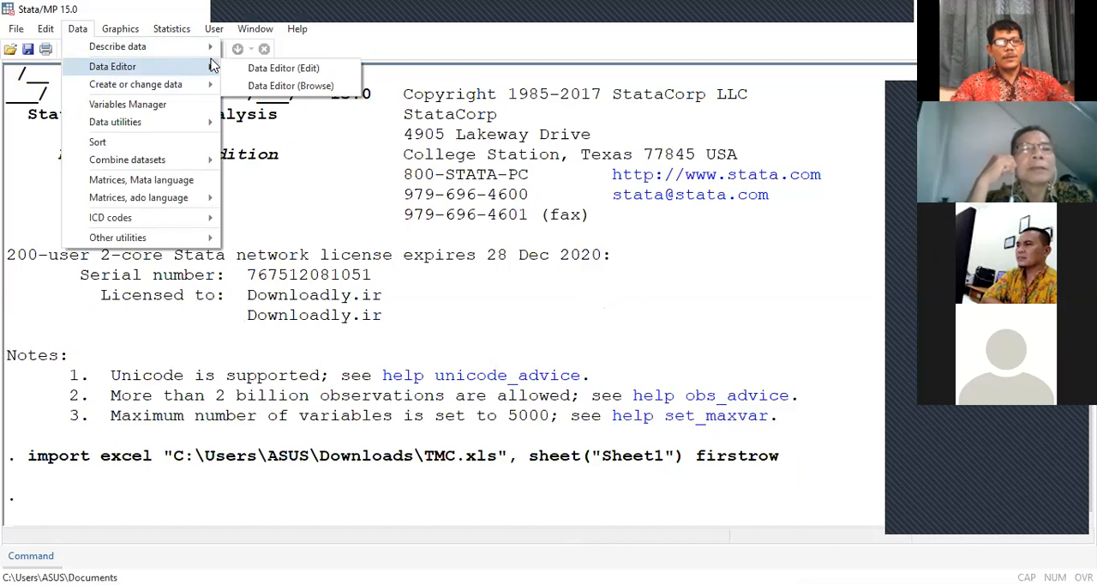
click(278, 70)
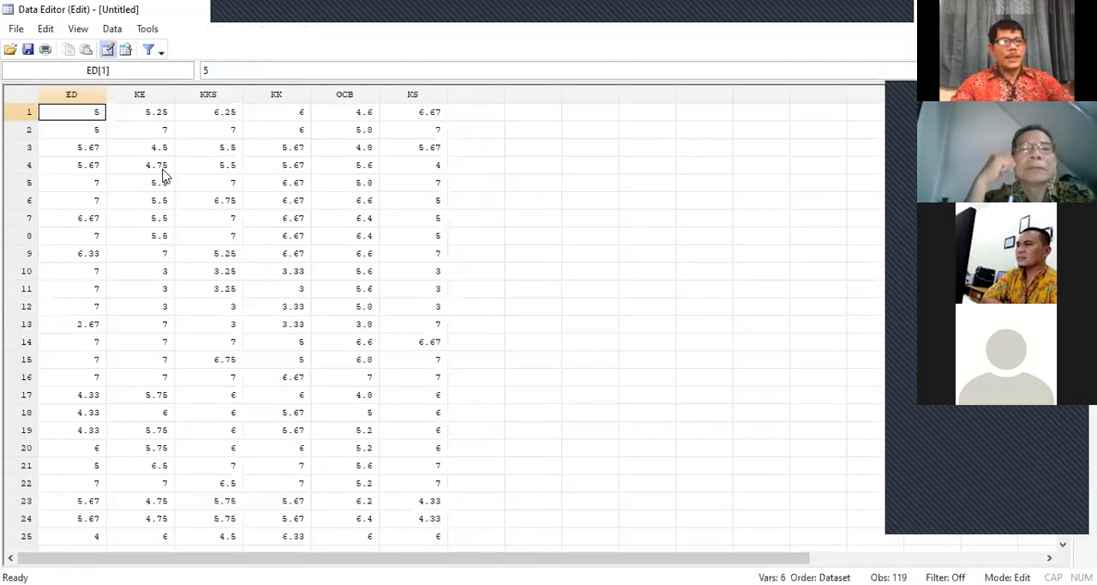
scroll(155, 163, down, 16)
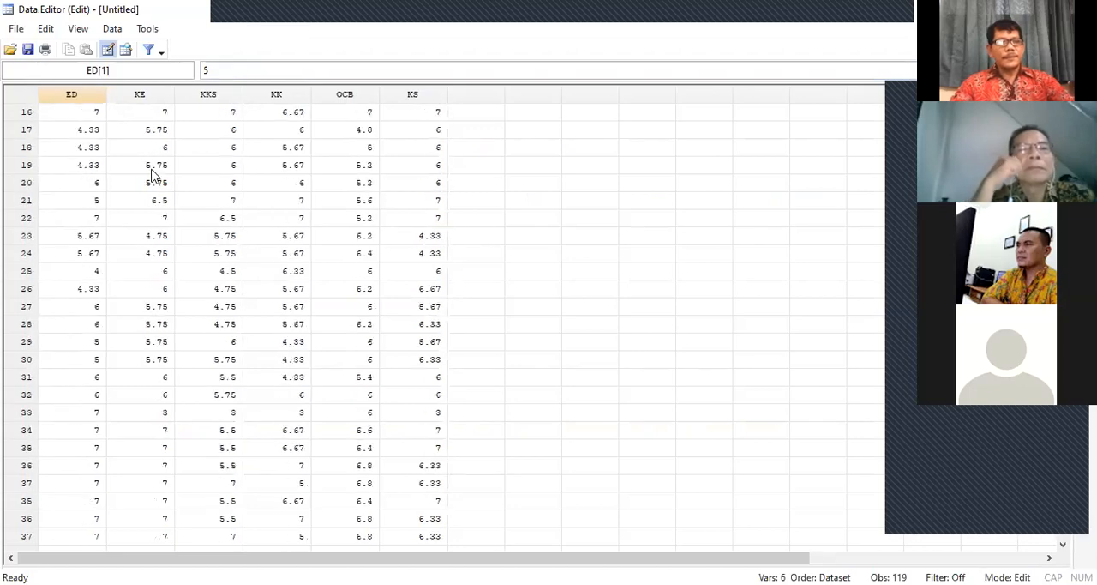
scroll(152, 182, down, 20)
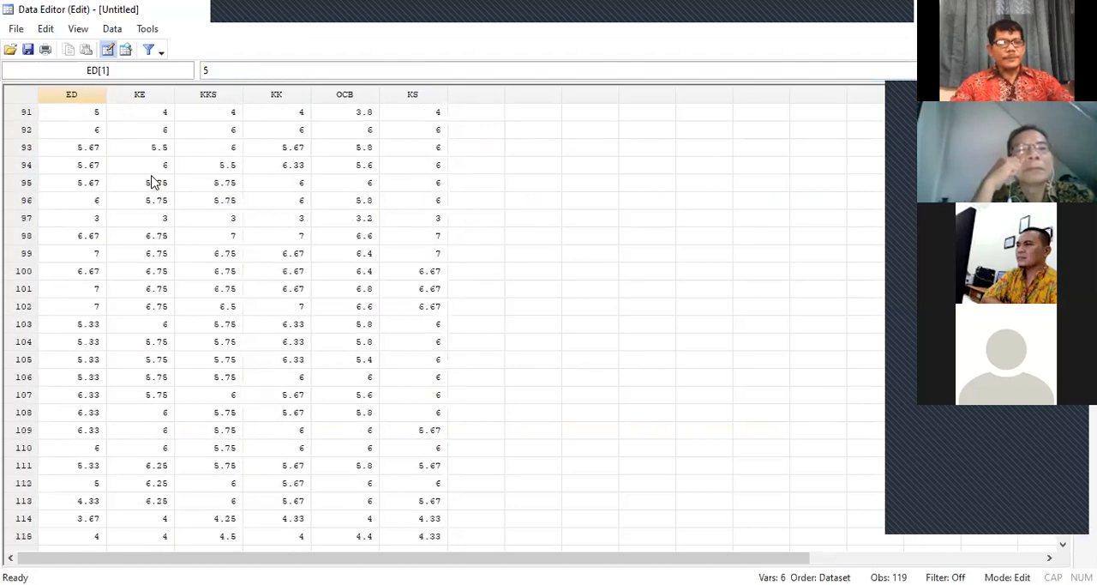
scroll(152, 182, up, 20)
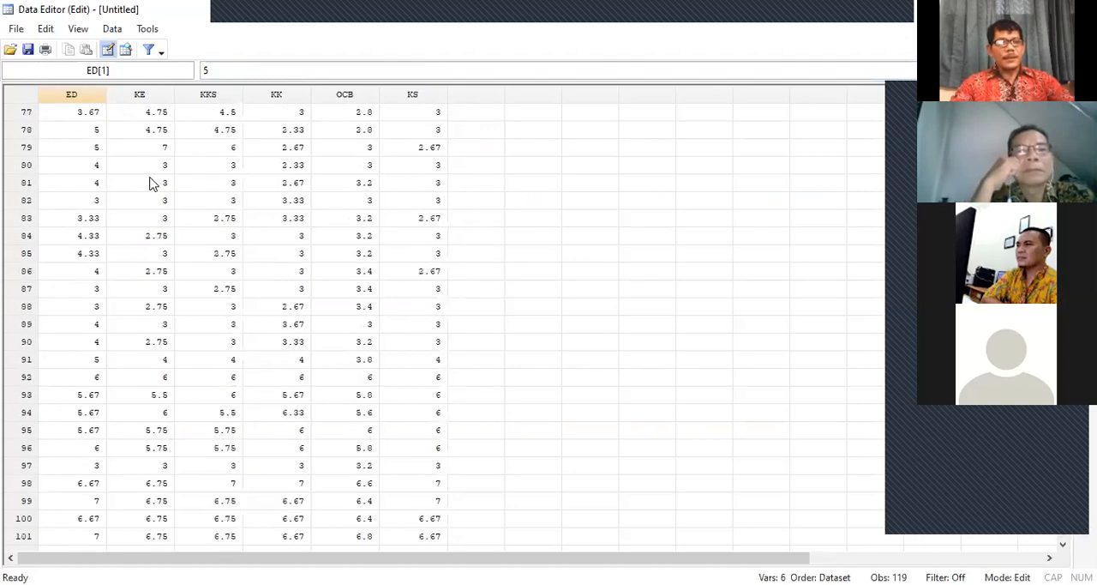
scroll(152, 183, up, 15)
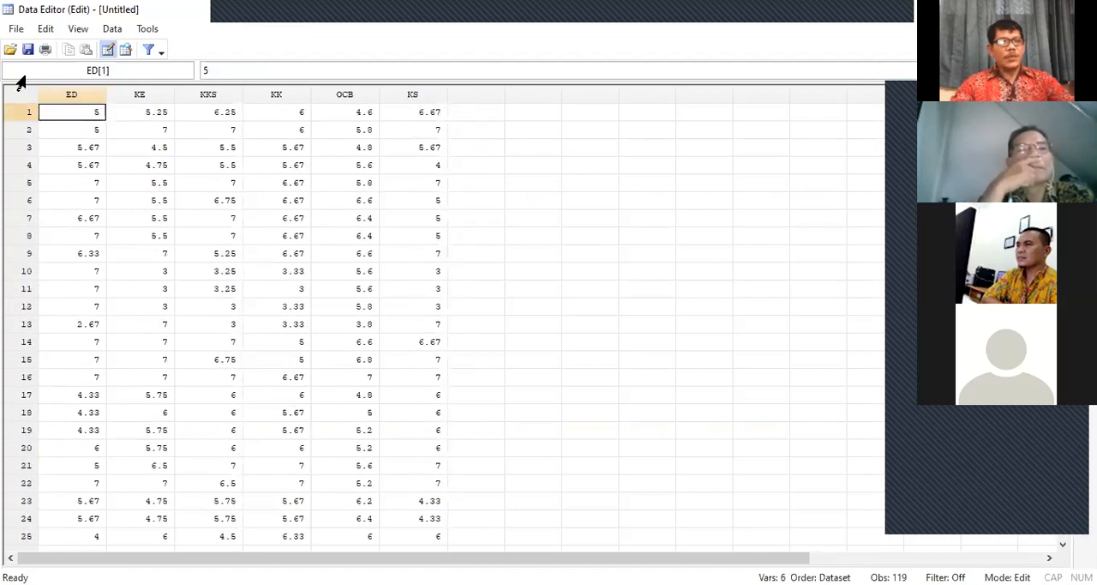
Step: Save the dataset in the Downloads folder as a Stata data file named TMC
click(18, 33)
click(42, 99)
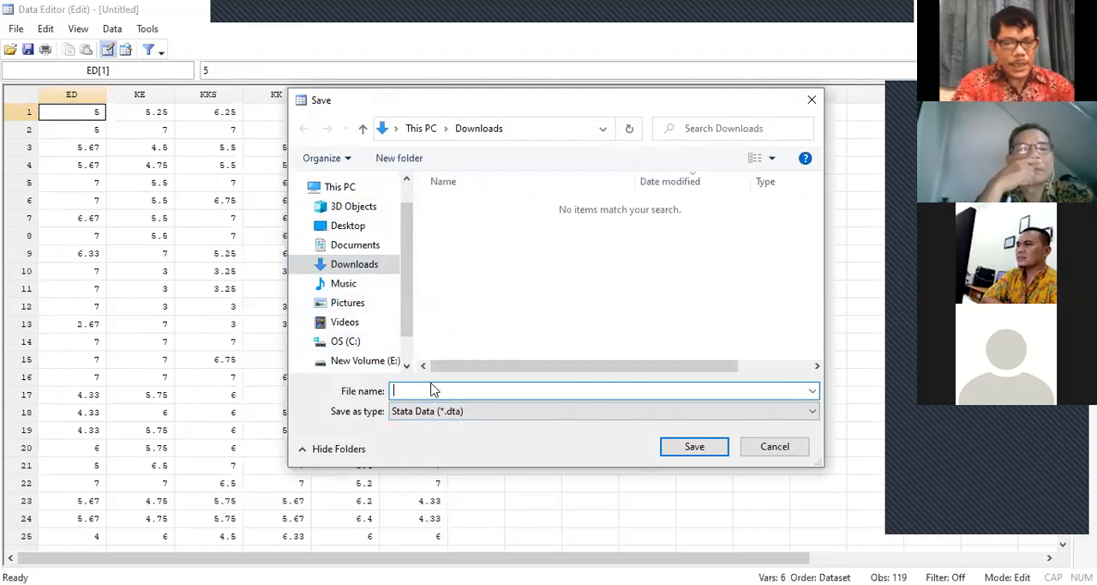
text(T)
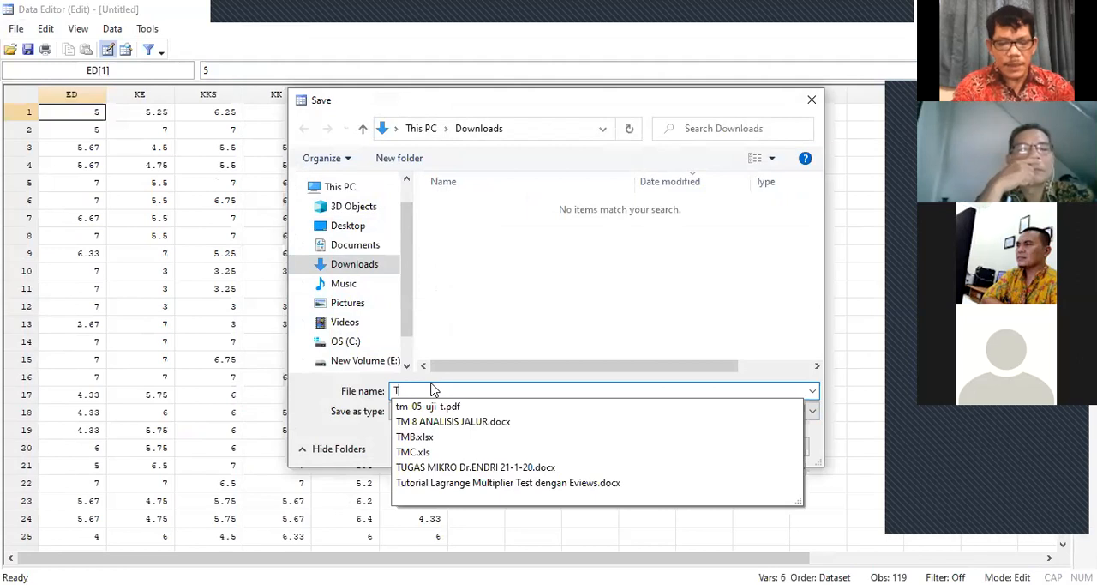
text(MC)
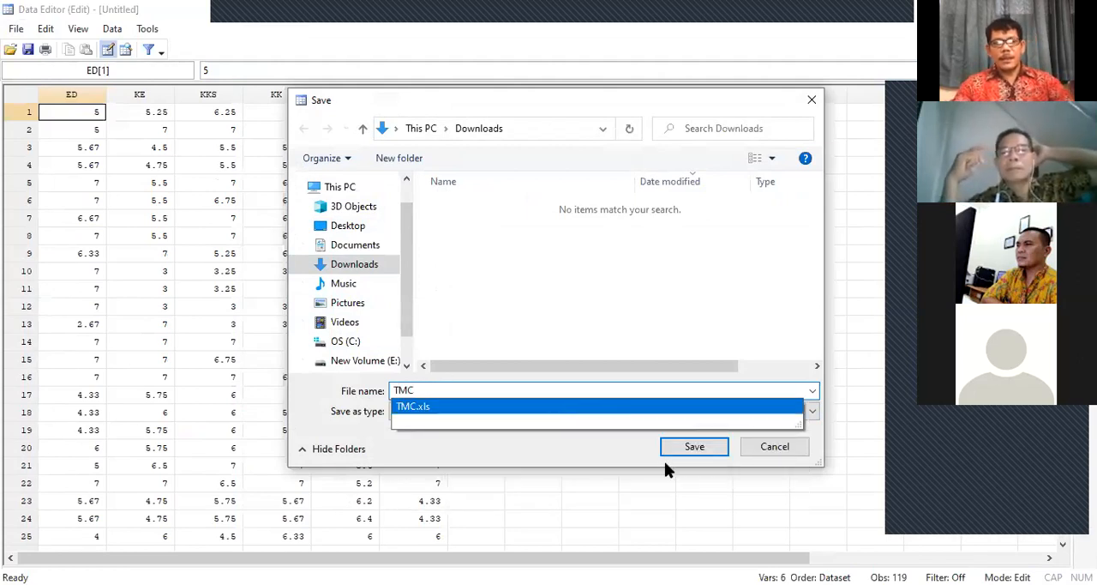
click(692, 451)
click(693, 451)
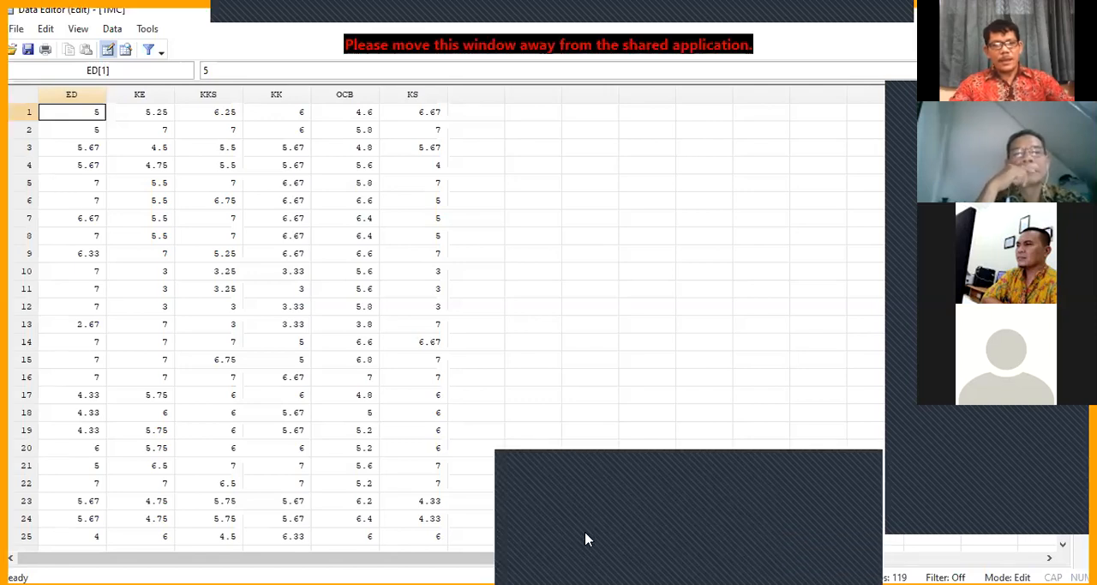
Step: Return to the main Stata results window and open the SEM Builder for structural equation model building and estimation
click(590, 521)
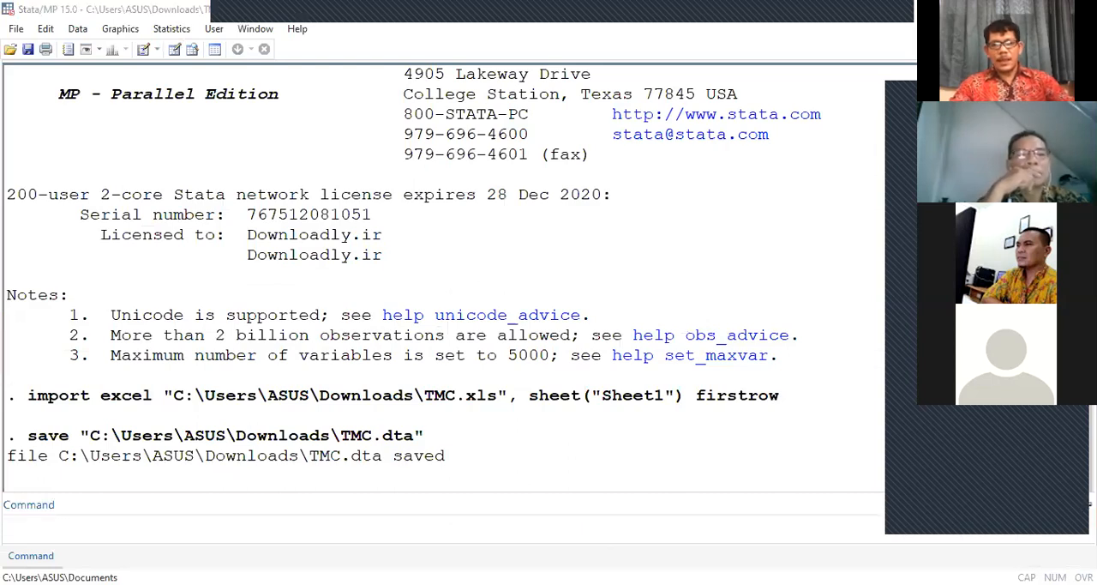
key(alt+Tab)
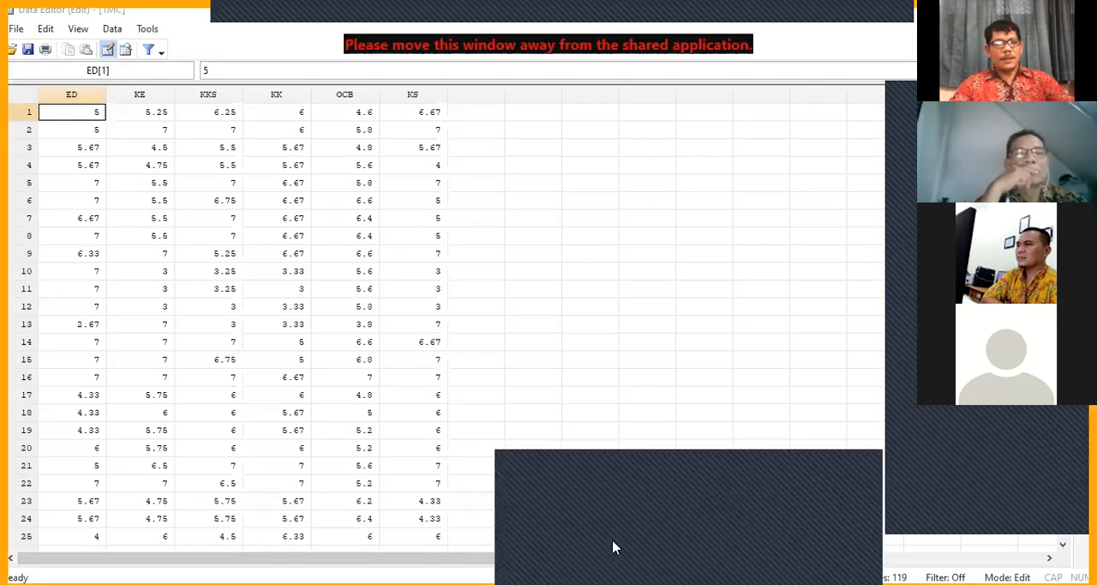
key(alt+Tab)
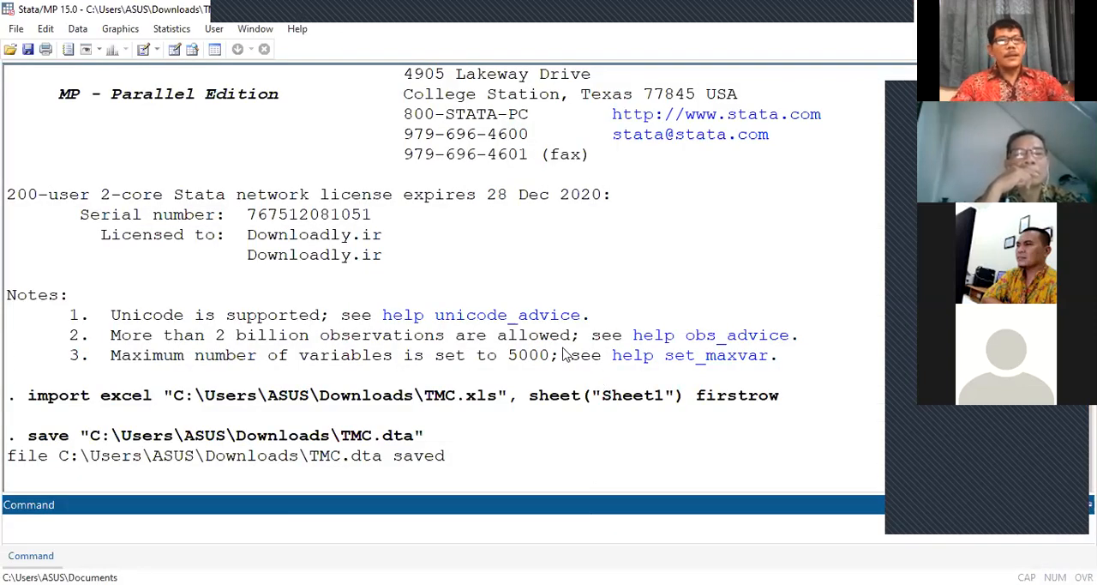
scroll(515, 335, down, 2)
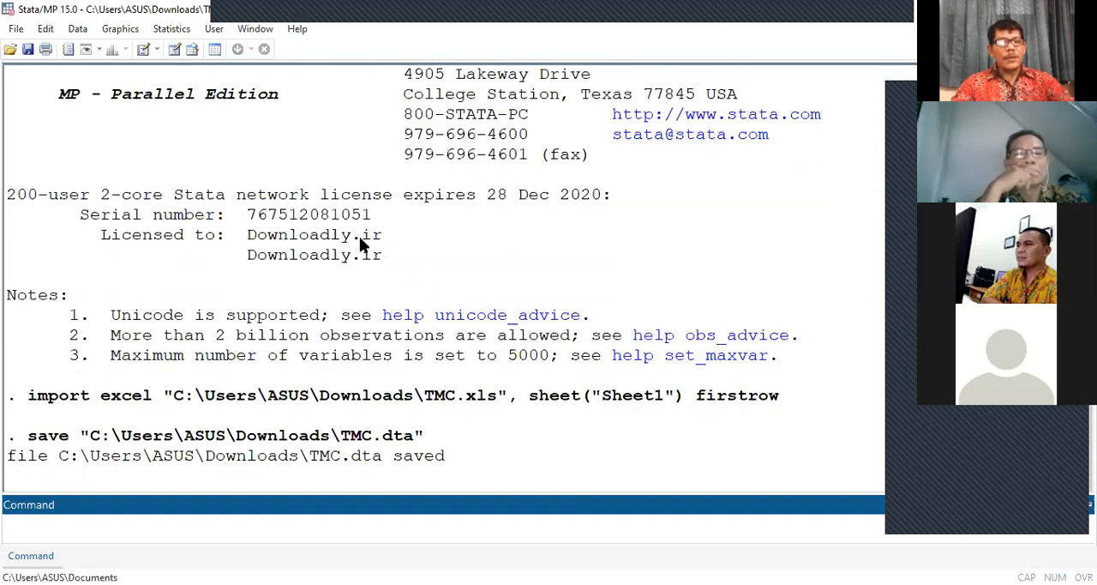
click(175, 31)
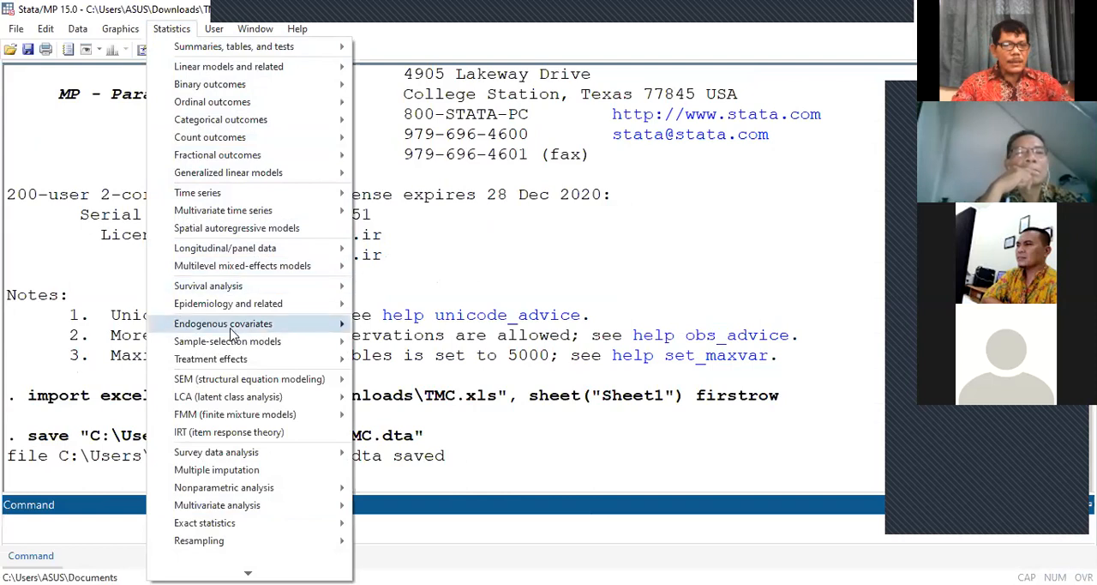
mouse_move(230, 387)
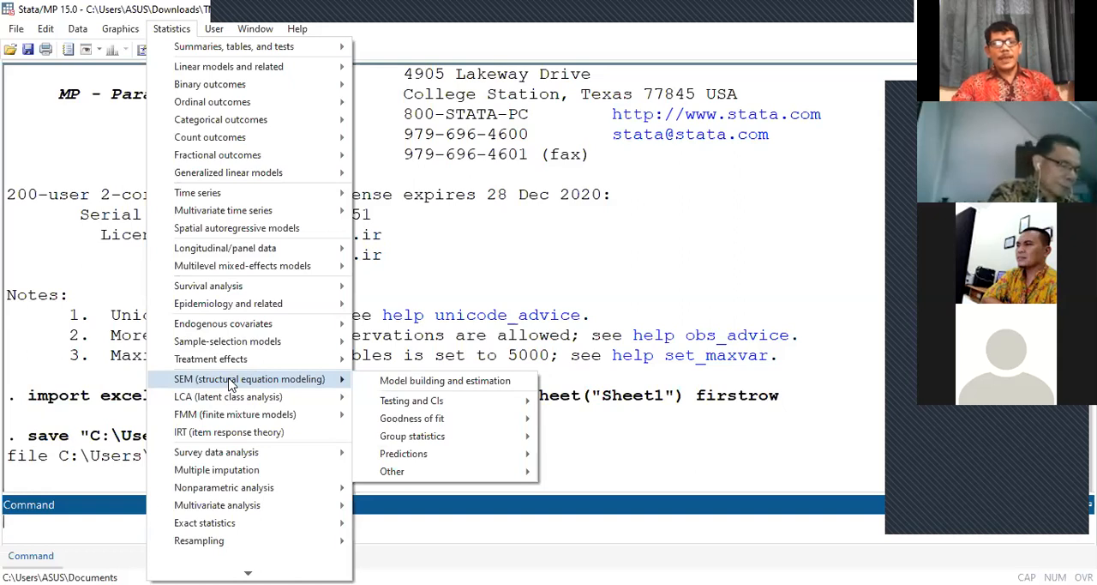
click(419, 387)
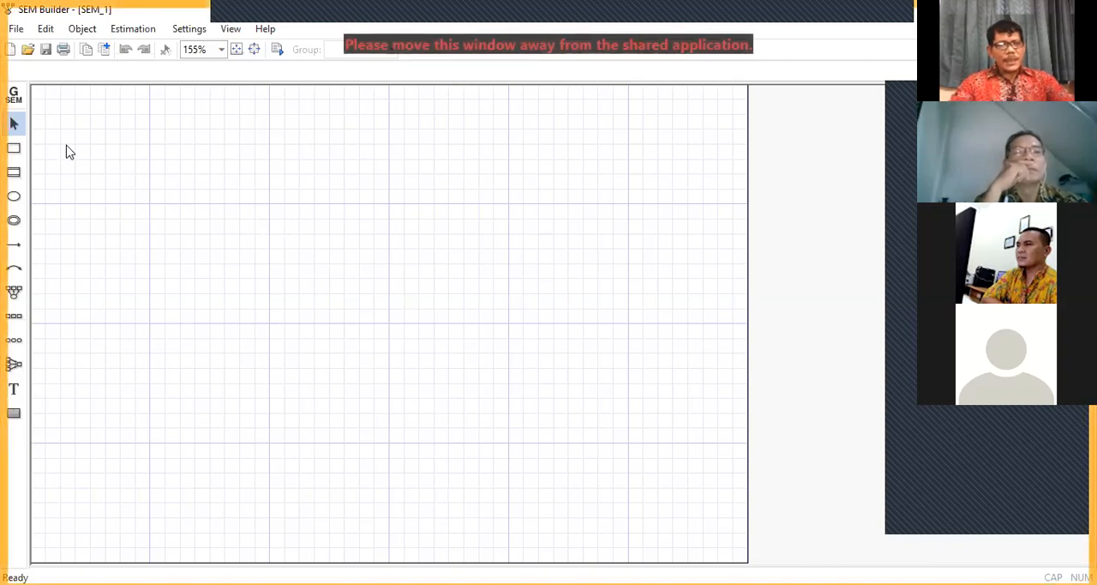
Step: Place four observed variable boxes in an evenly spaced vertical column on the left half of the SEM canvas
click(16, 127)
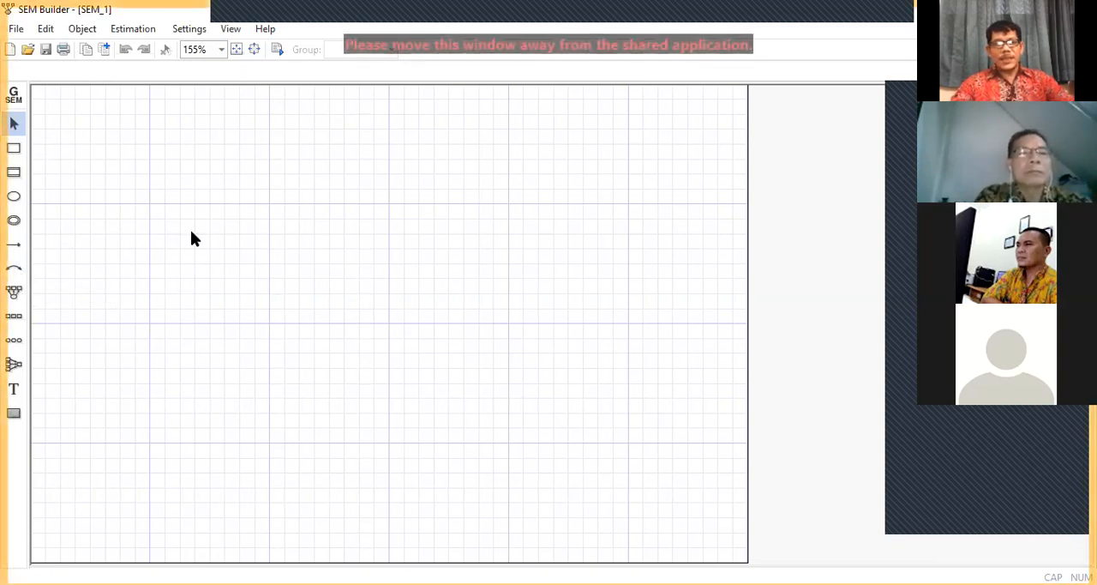
click(13, 151)
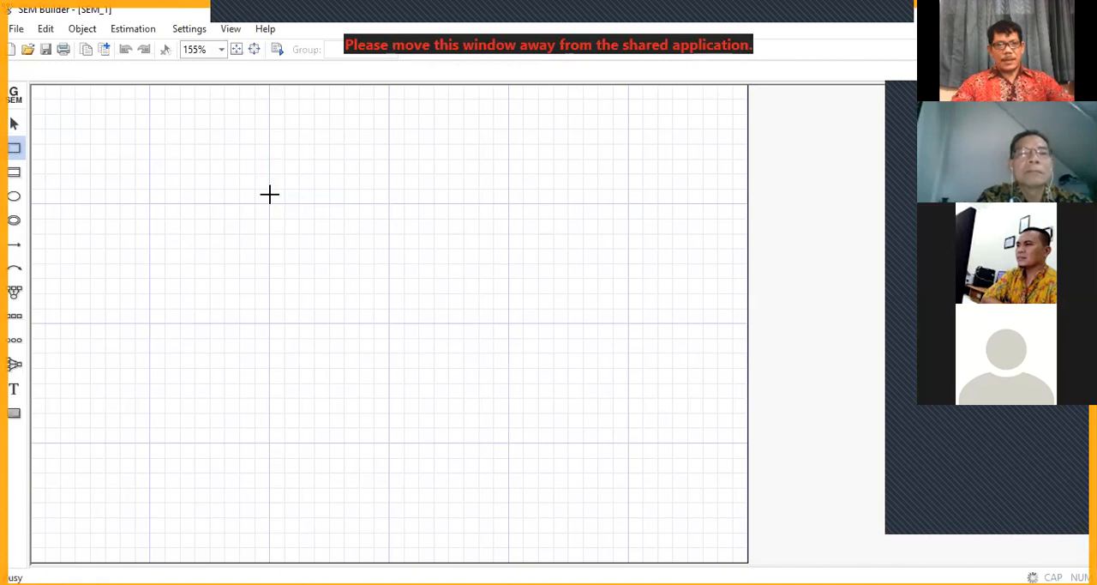
click(270, 195)
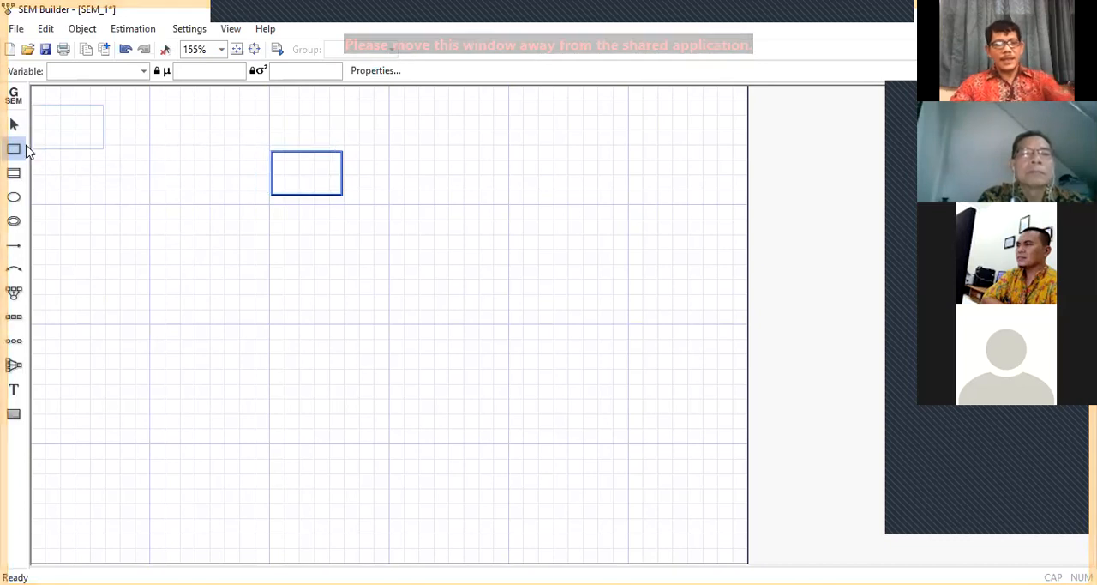
click(269, 305)
click(269, 305)
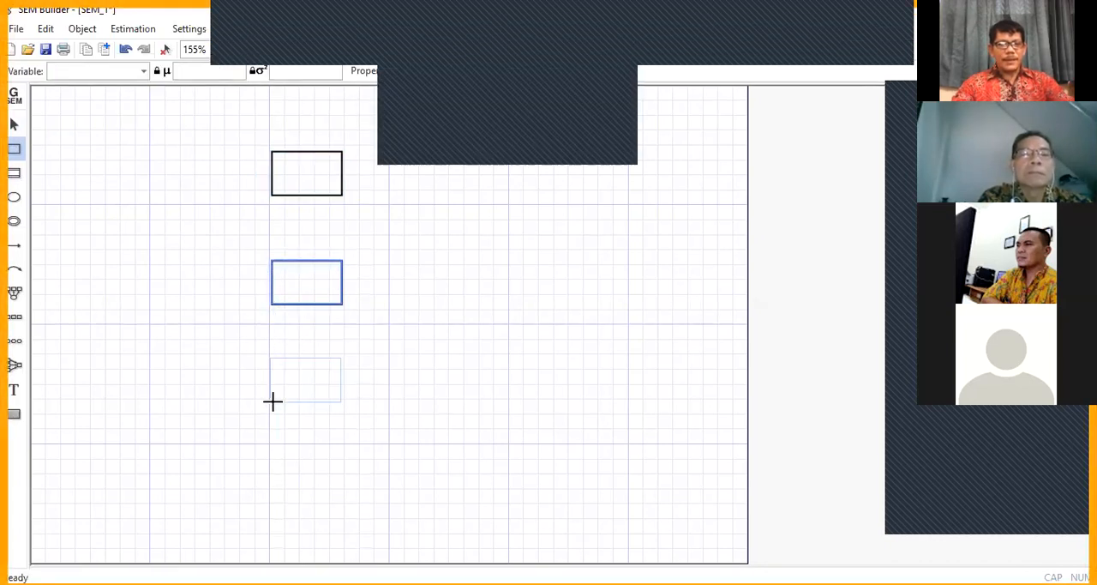
click(273, 406)
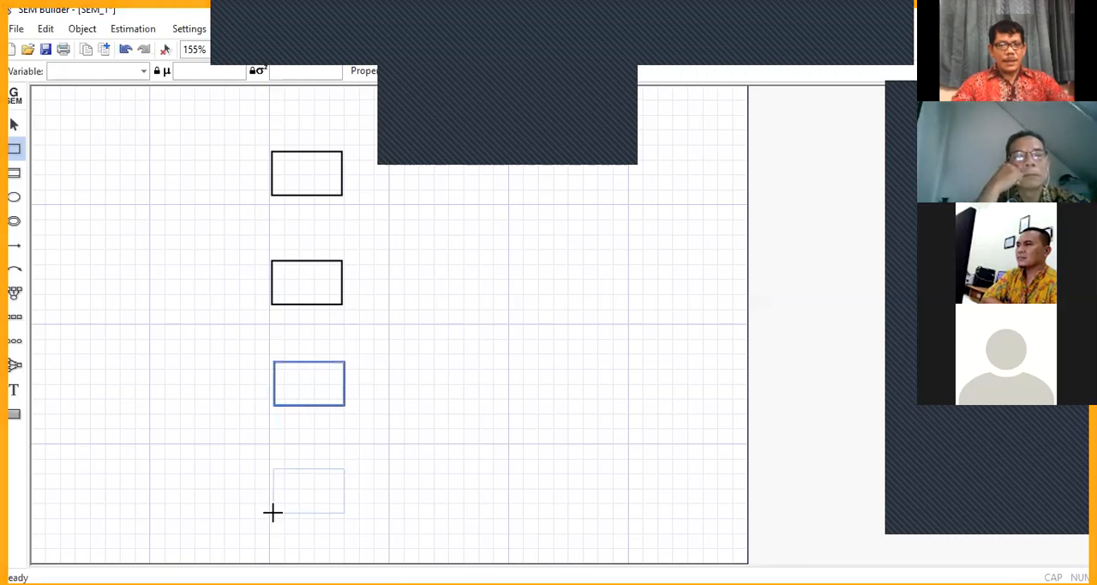
click(273, 511)
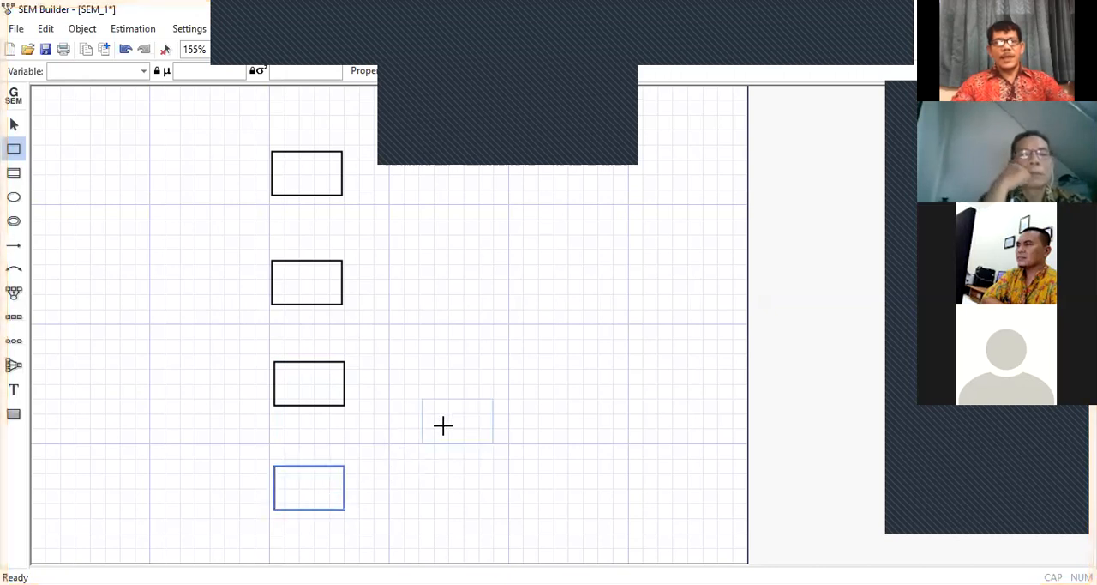
Step: Place two more observed variable boxes, one above the other, on the right half of the canvas and return to the Select tool
click(553, 251)
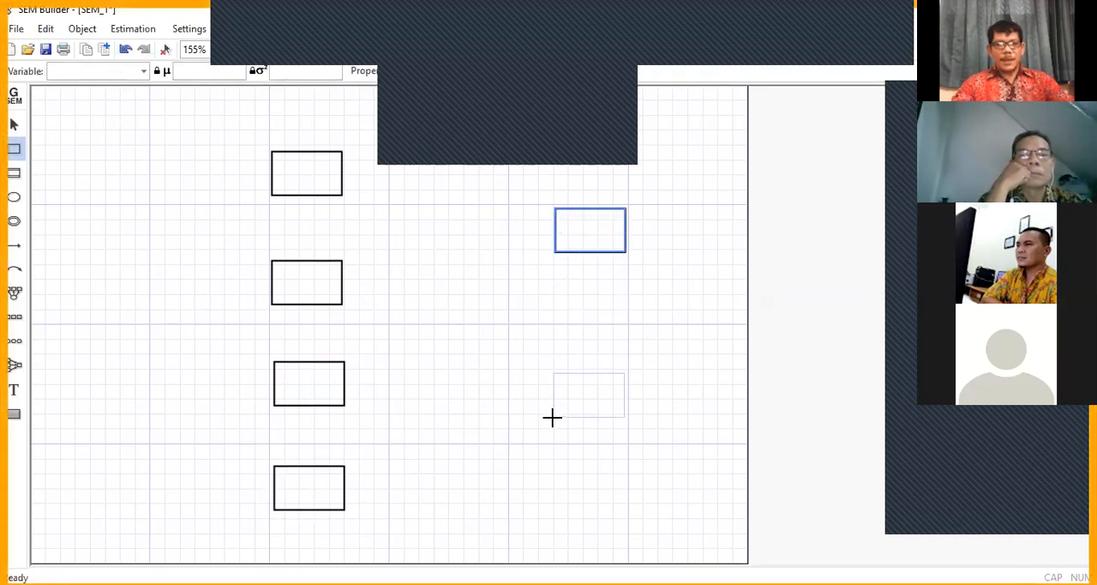
click(594, 442)
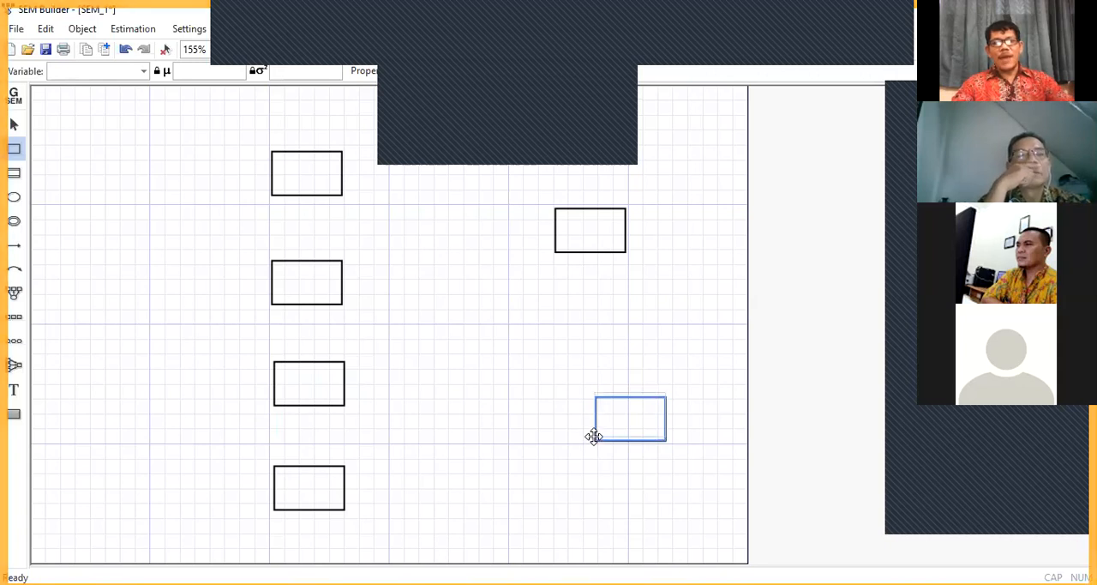
click(15, 127)
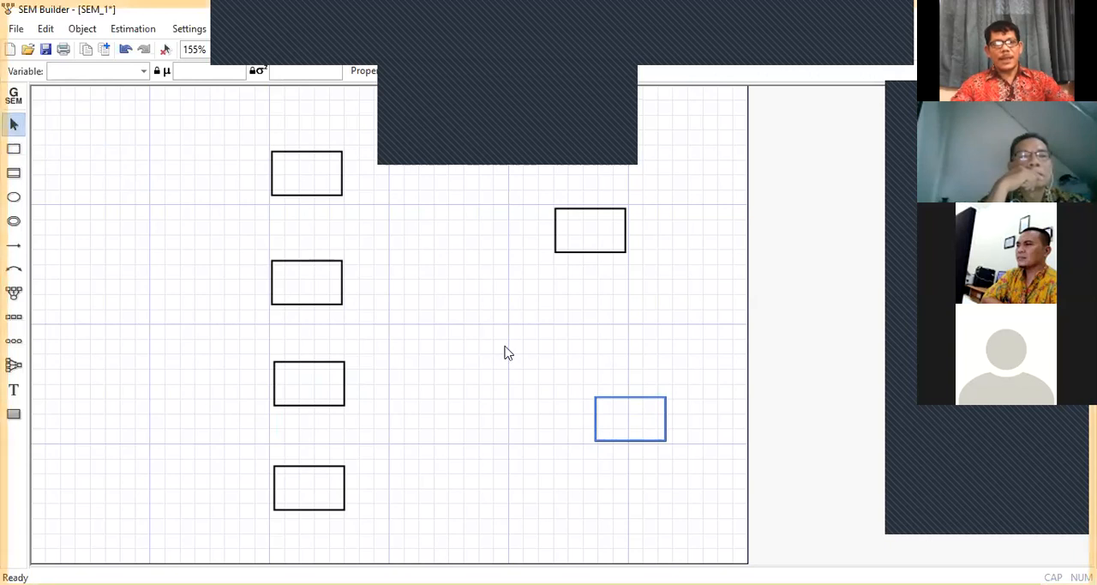
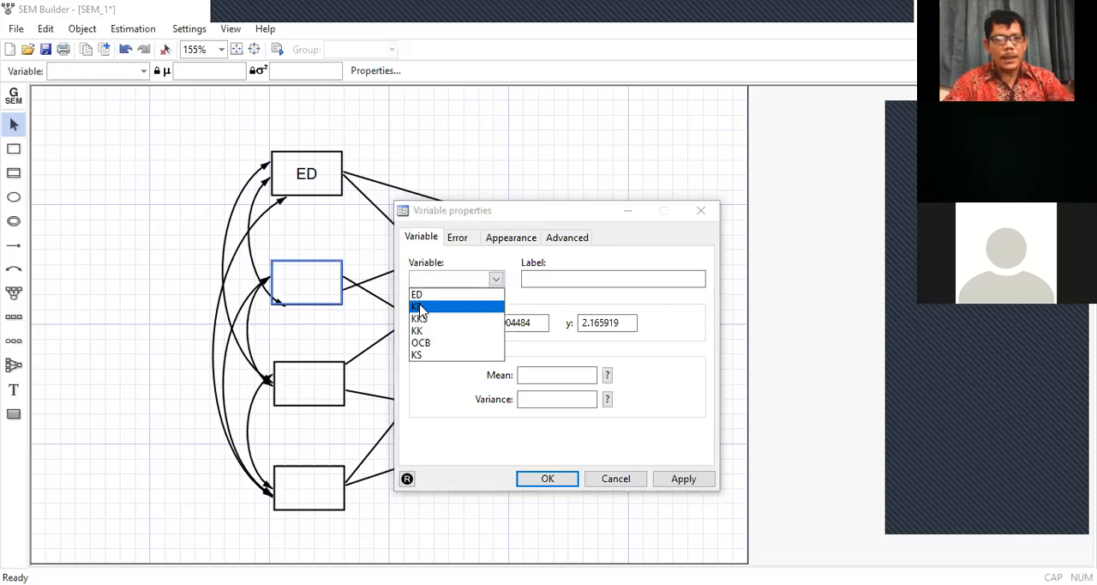
Step: Assign the variable KE to the empty box directly below ED in the path diagram
click(420, 307)
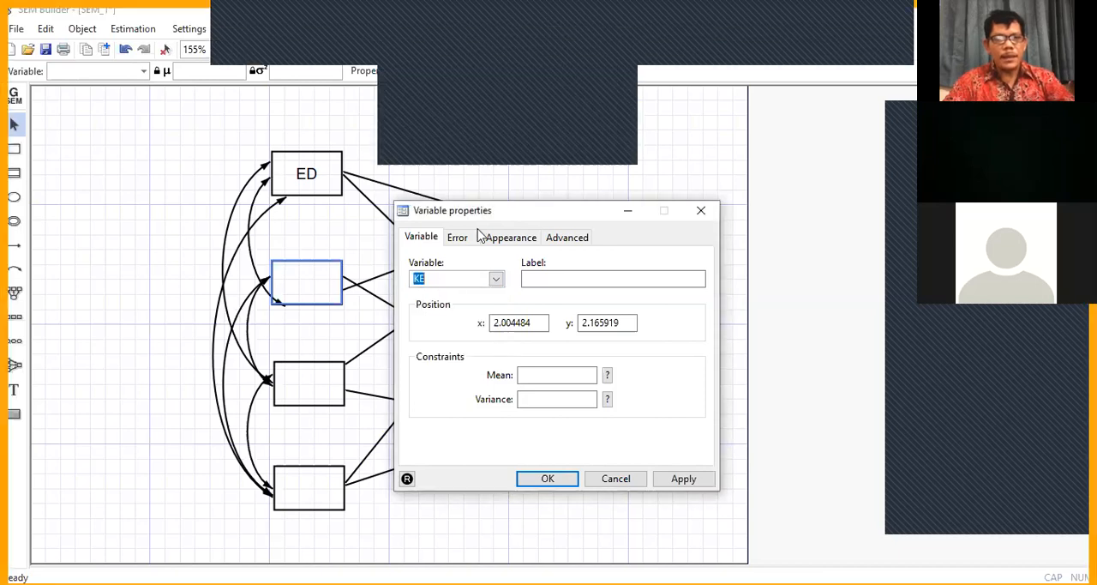
click(482, 132)
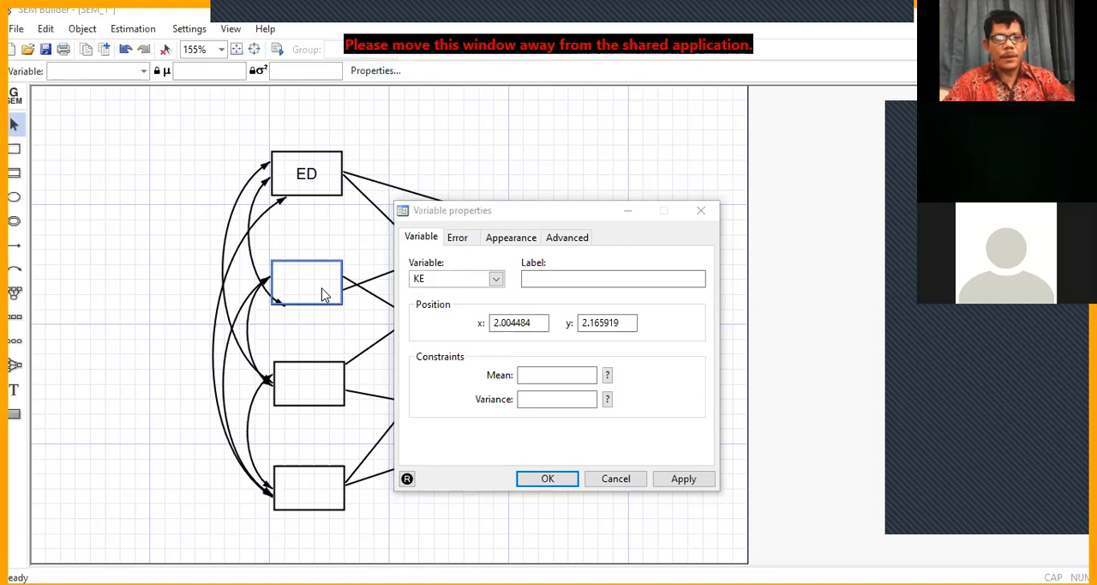
click(544, 478)
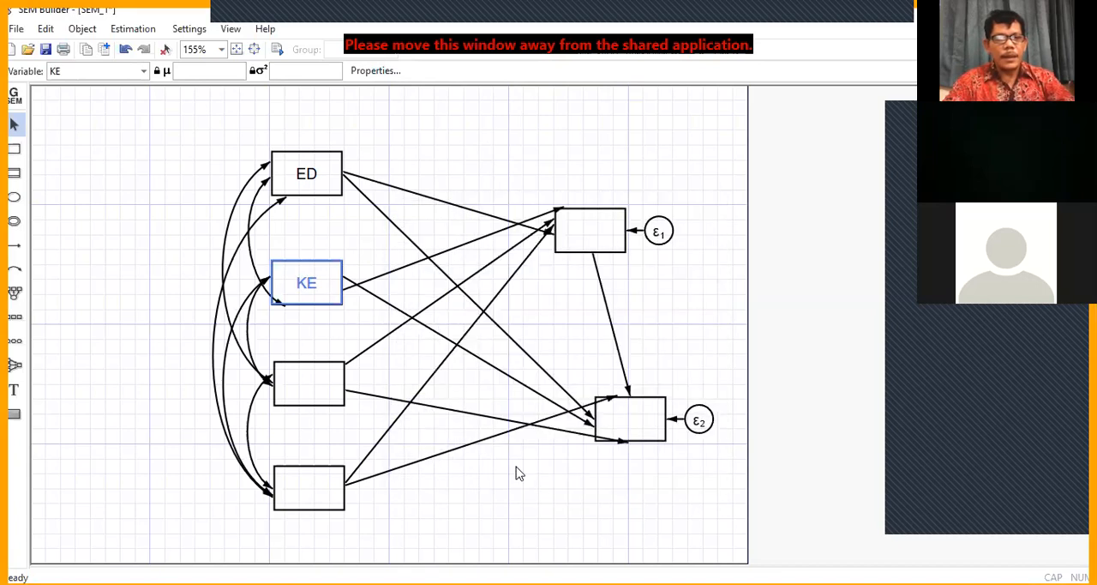
Step: Assign the variable KKS to the third box in the diagram's left column, directly below KE
click(314, 377)
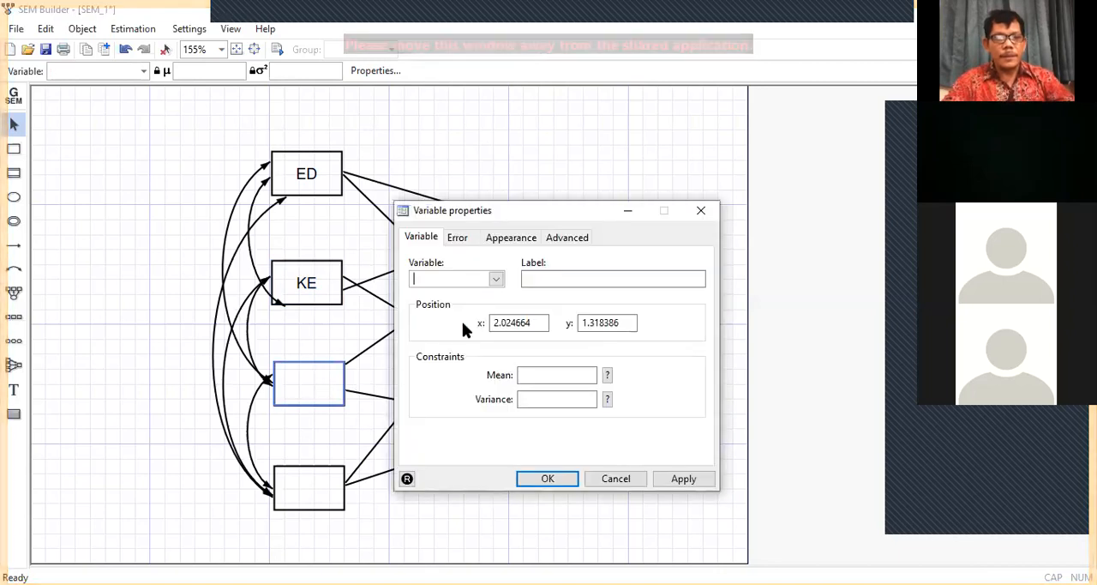
click(497, 280)
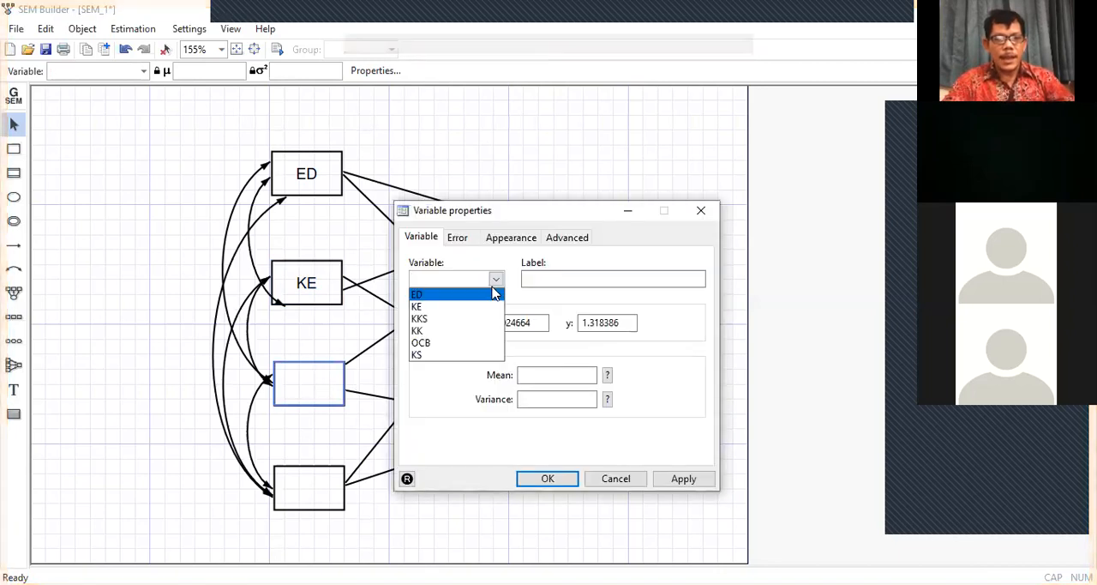
click(443, 323)
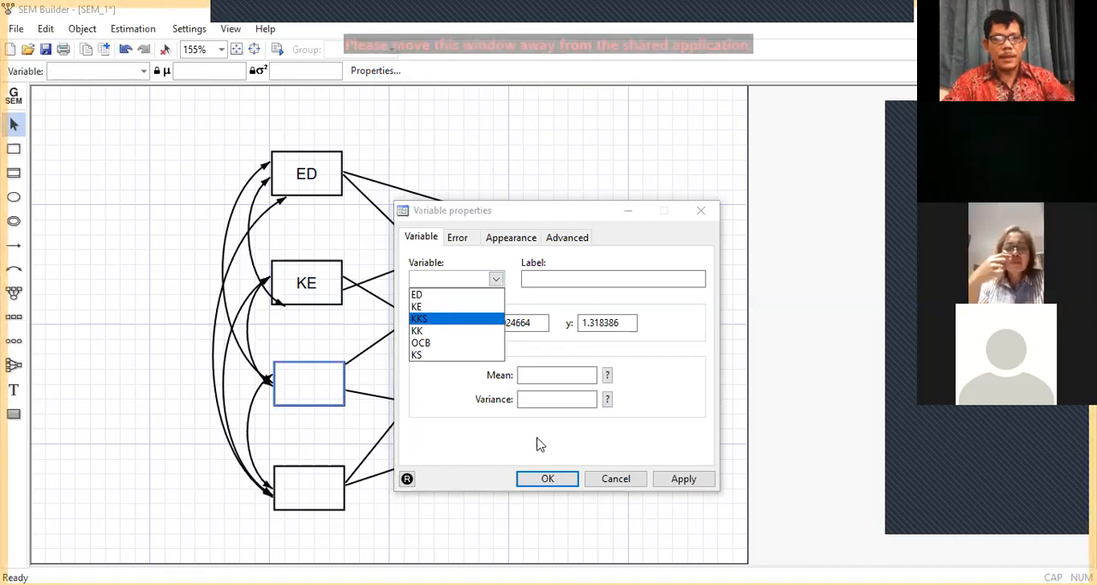
click(550, 479)
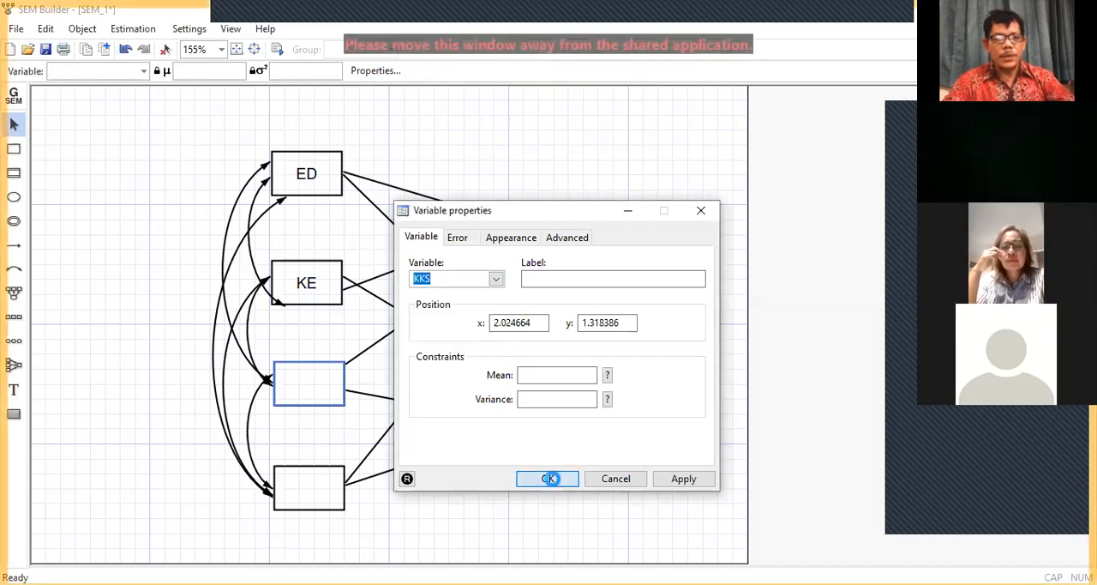
Step: Assign the variable KK to the lowest box in the diagram's left column
double_click(309, 482)
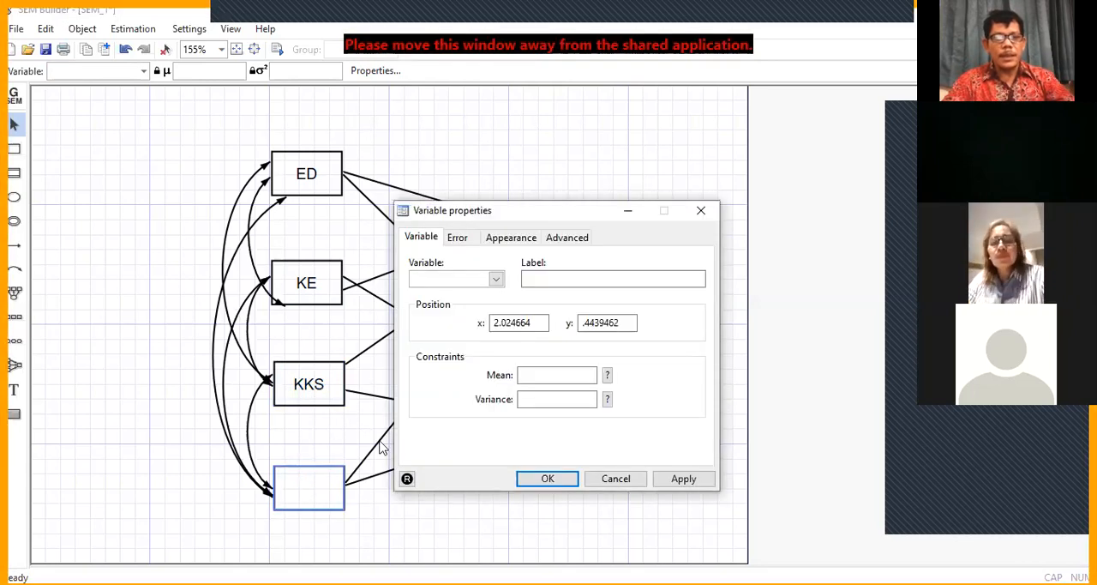
click(496, 281)
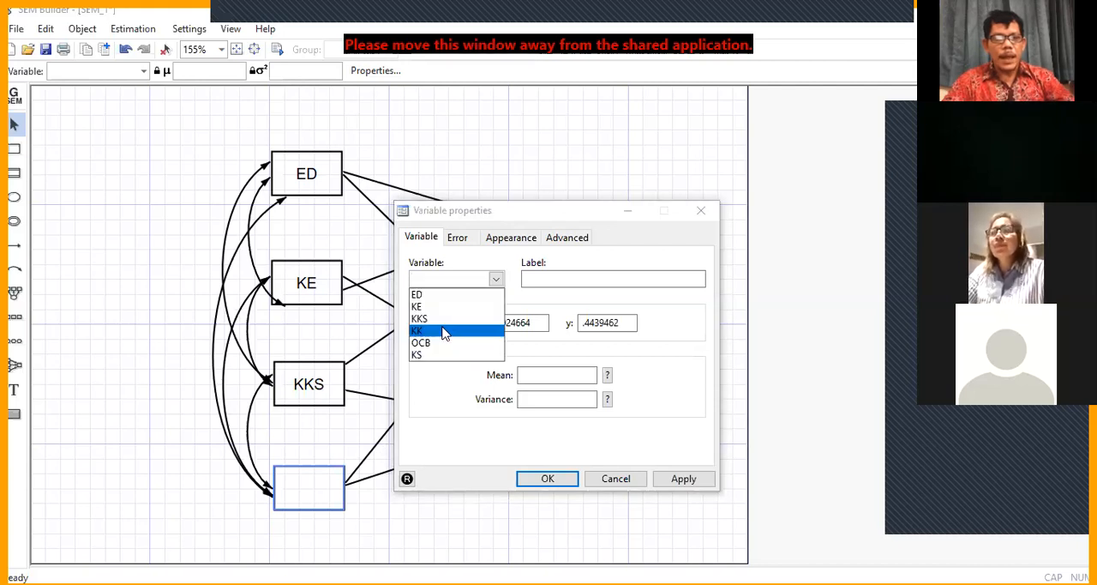
click(444, 332)
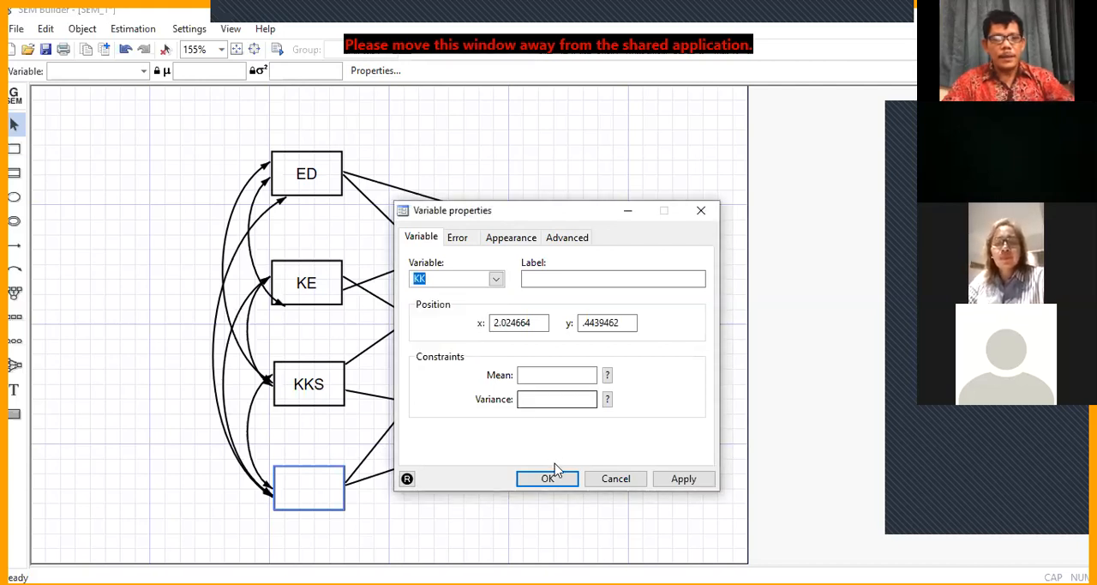
click(551, 479)
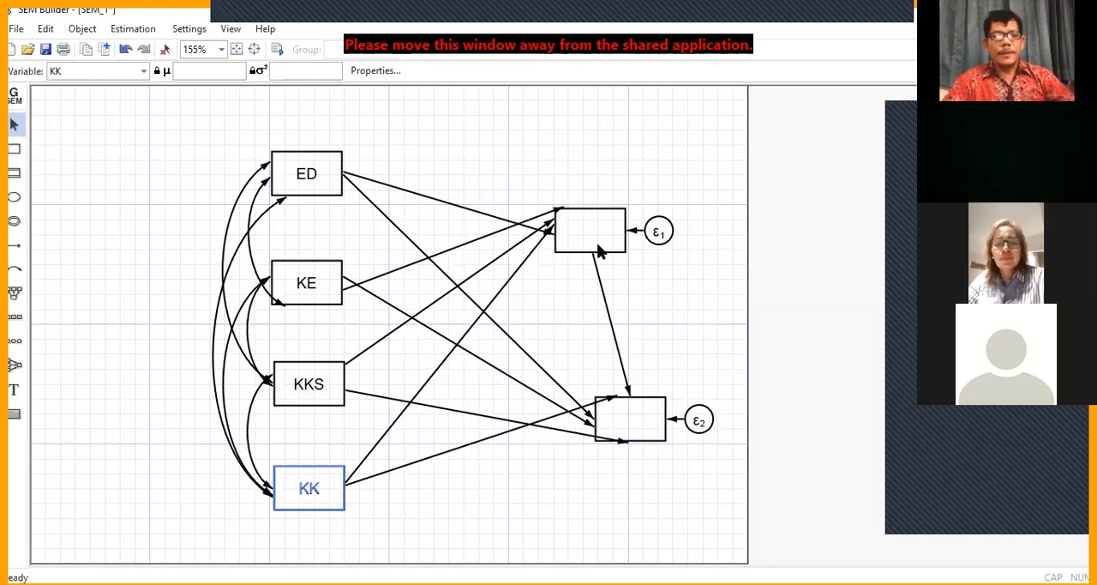
Step: Assign the variable OCB to the upper endogenous box, the one with error term ε1
double_click(595, 239)
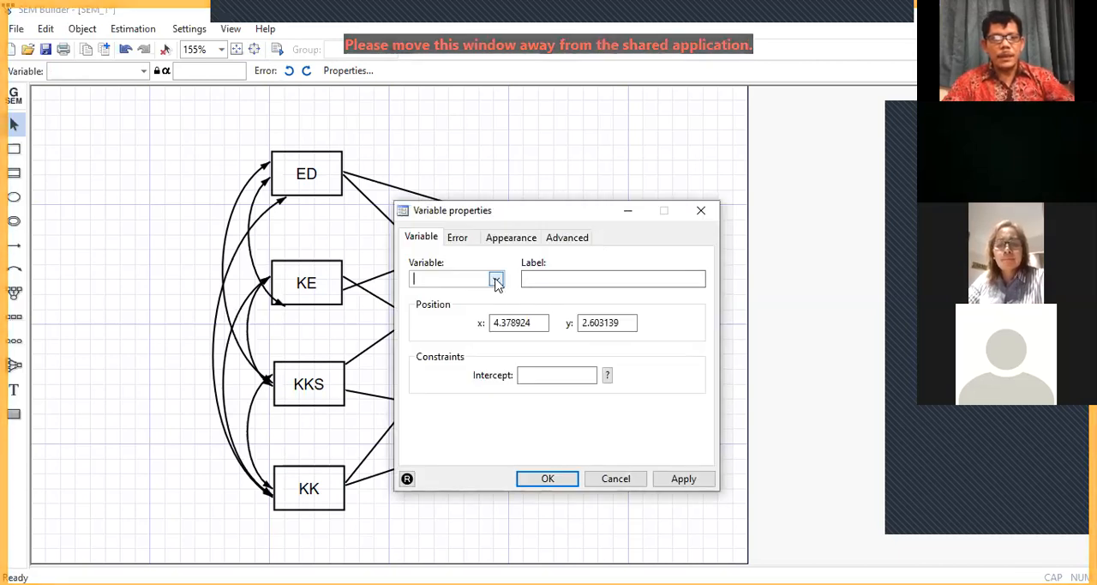
click(497, 282)
click(467, 343)
click(547, 480)
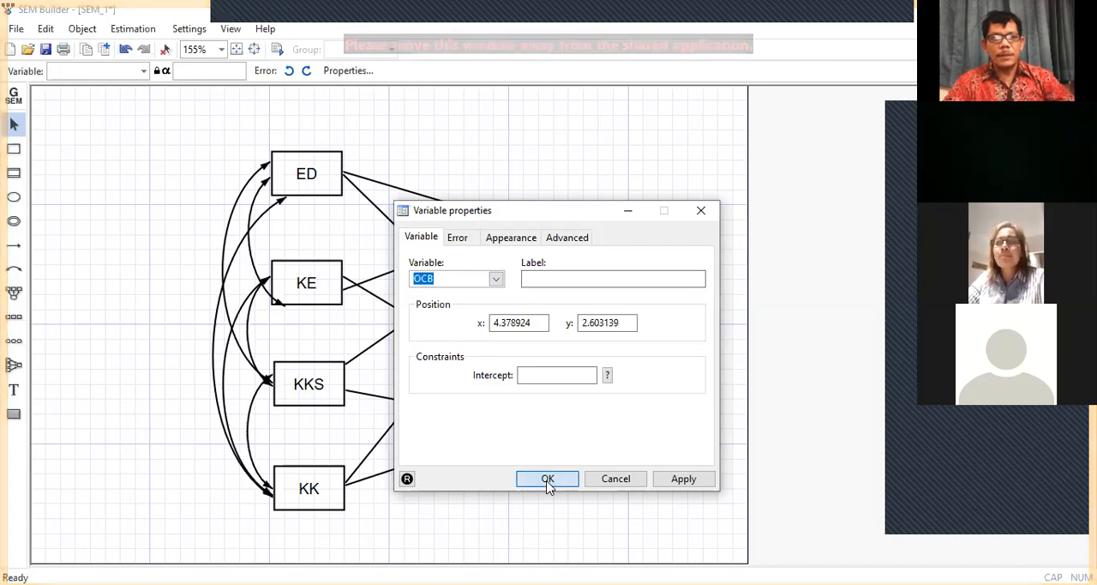
click(548, 480)
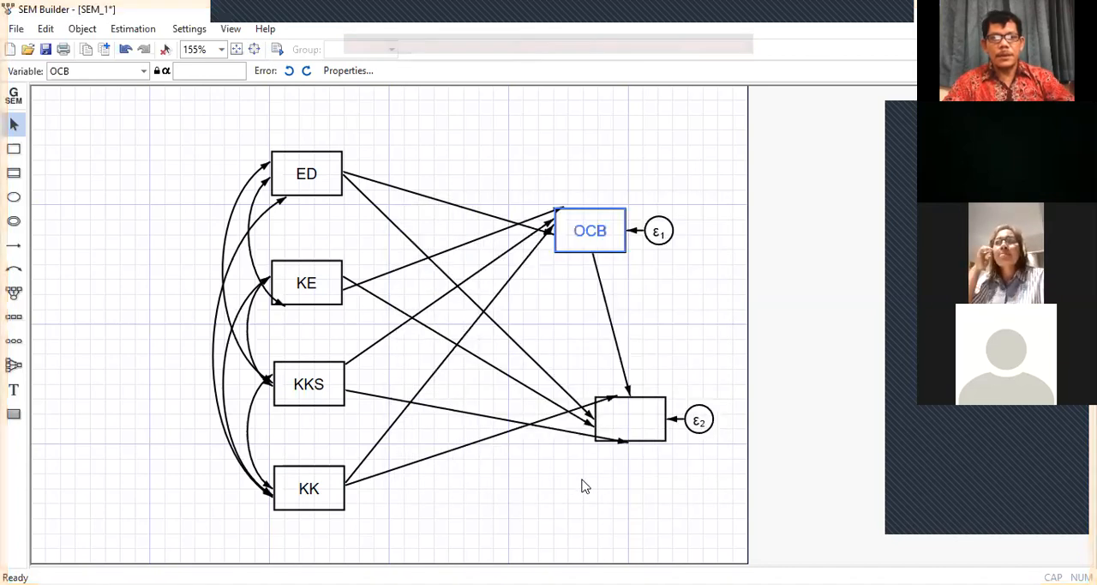
Step: Assign the variable KS to the lower endogenous box, the one with error term ε2
click(635, 421)
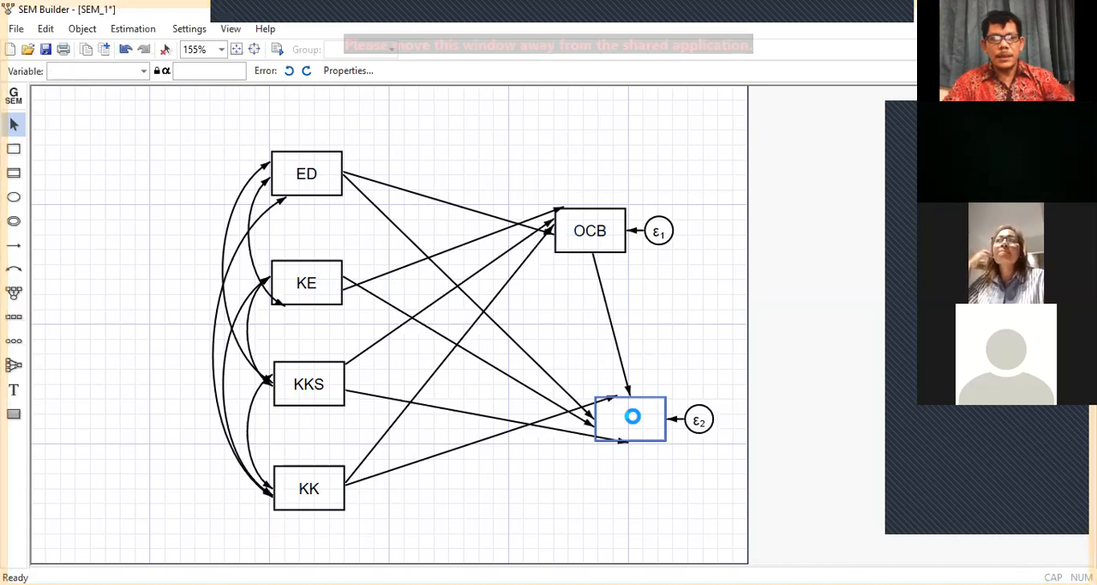
double_click(636, 422)
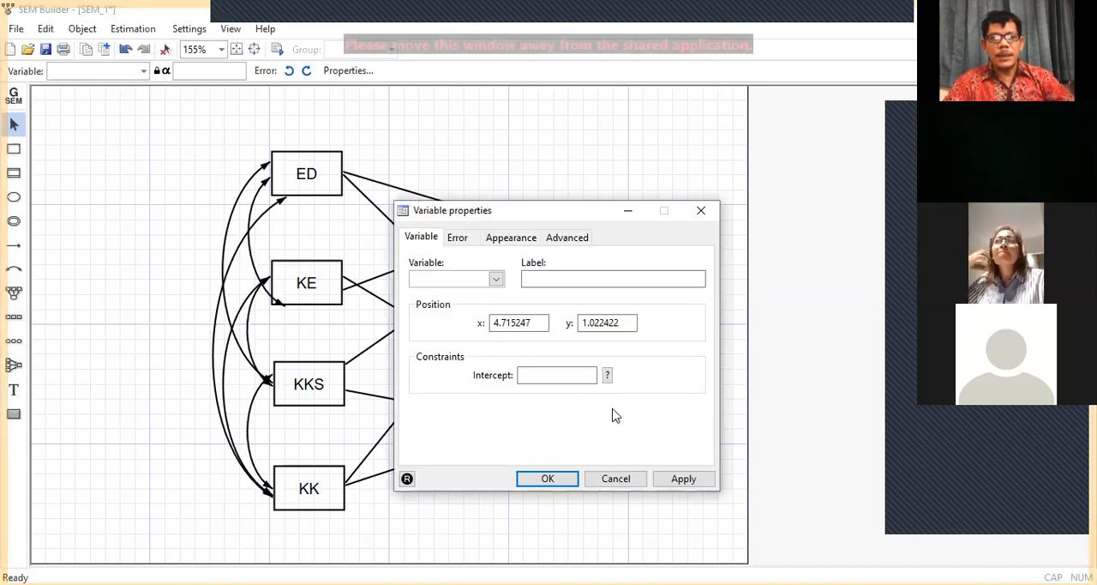
click(497, 279)
click(452, 355)
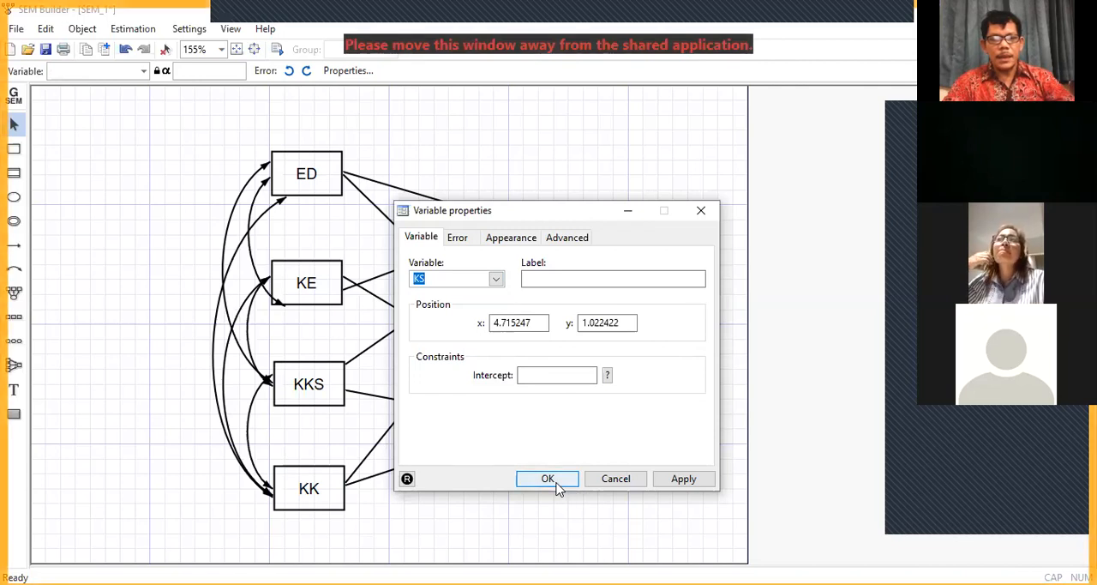
click(556, 481)
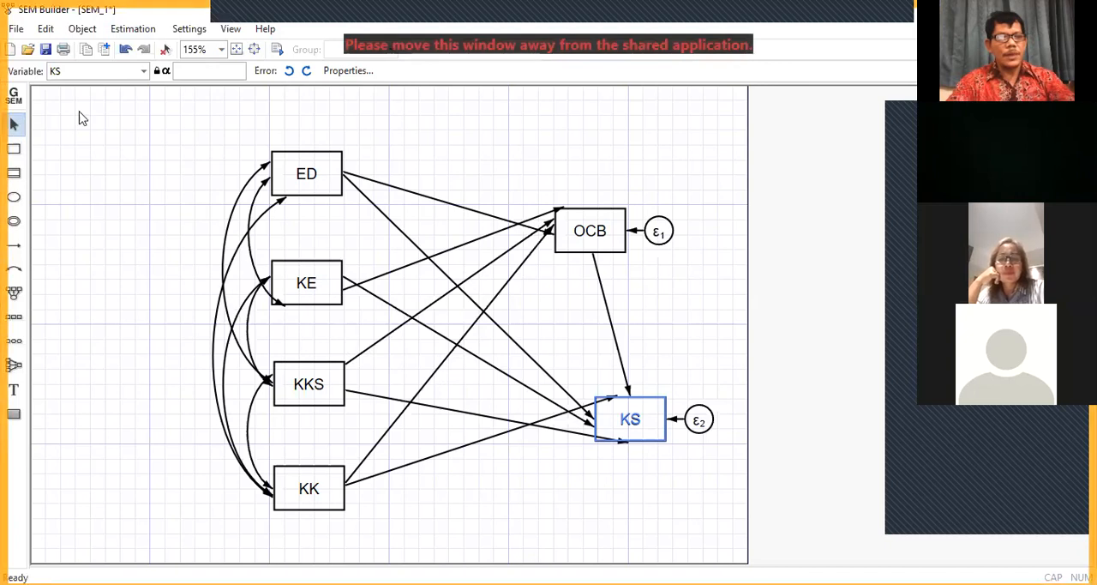
Step: Review the standard error and reporting options and estimate the model by maximum likelihood with default standard errors and a 95% confidence level
click(145, 33)
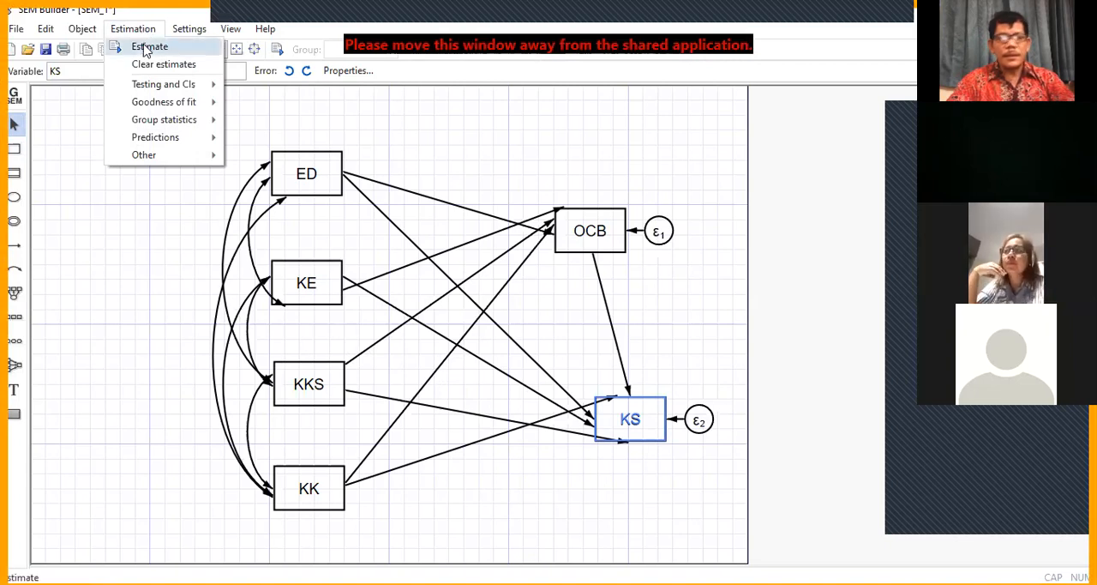
click(146, 49)
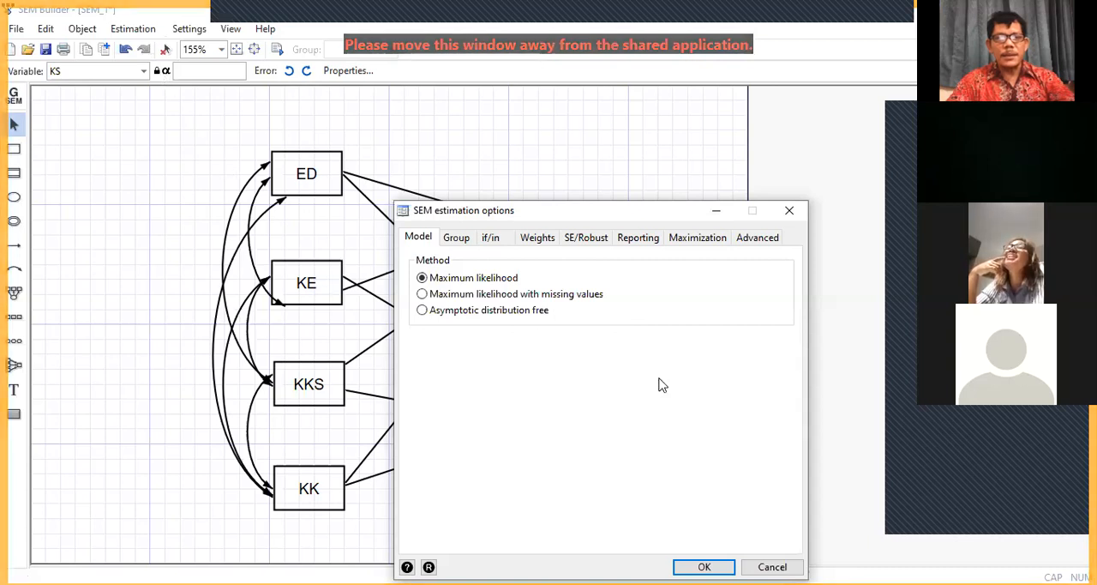
click(587, 239)
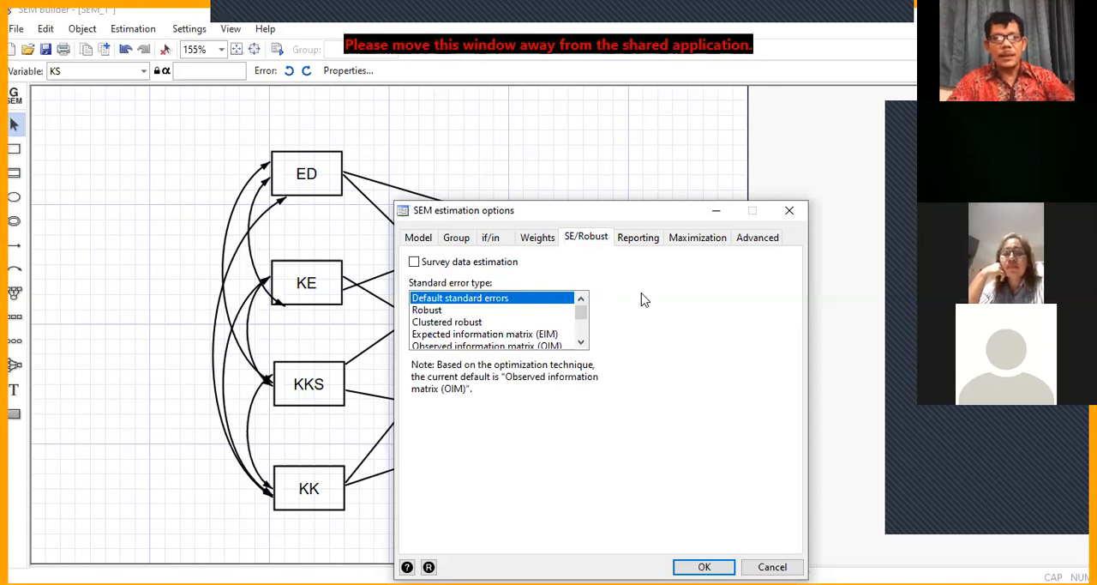
click(642, 240)
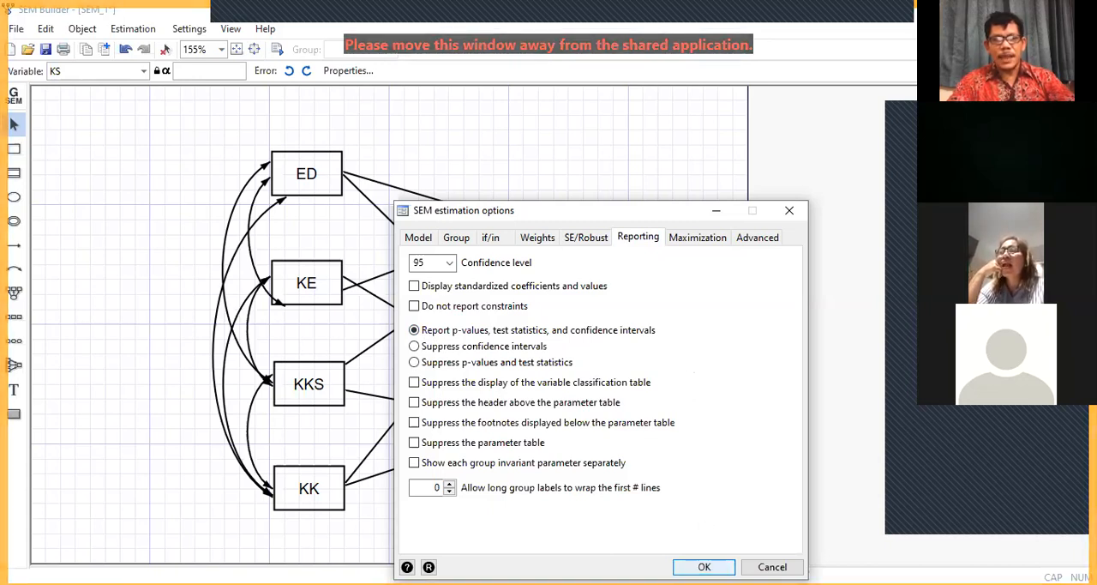
click(704, 567)
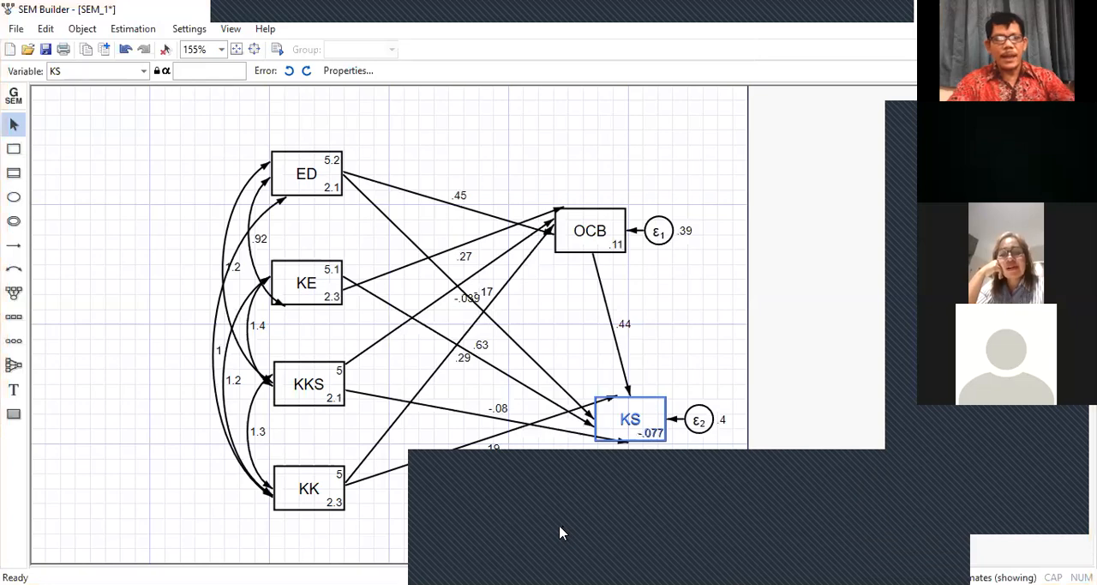
Step: Switch to the main Stata results window and examine the structural coefficients, p-values, means, variances and covariances of the estimated model
click(559, 525)
scroll(470, 330, up, 3)
scroll(470, 330, up, 7)
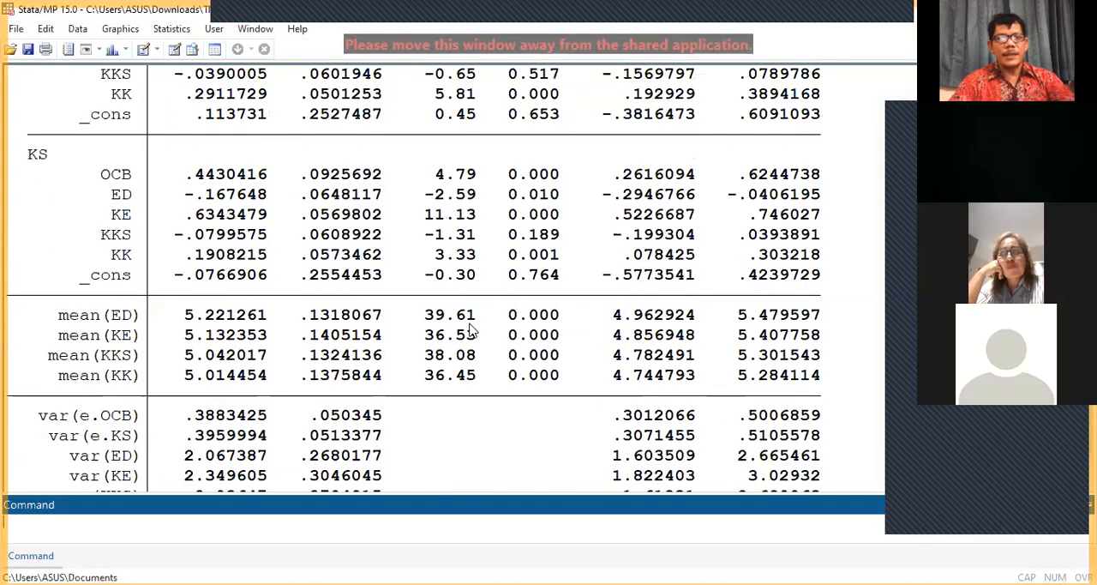
scroll(470, 330, down, 3)
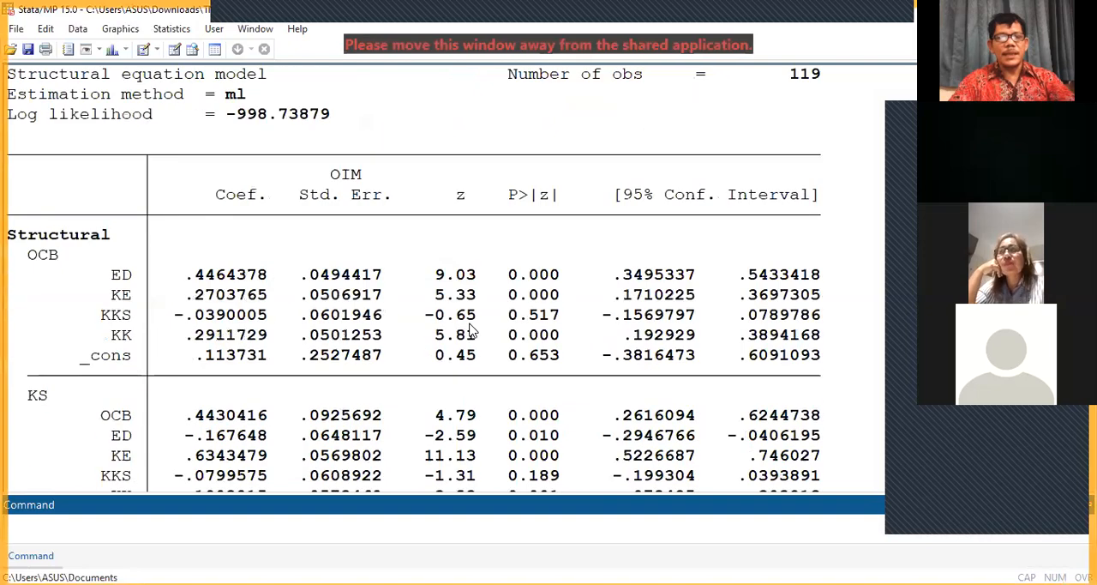
scroll(470, 330, down, 3)
scroll(470, 330, down, 2)
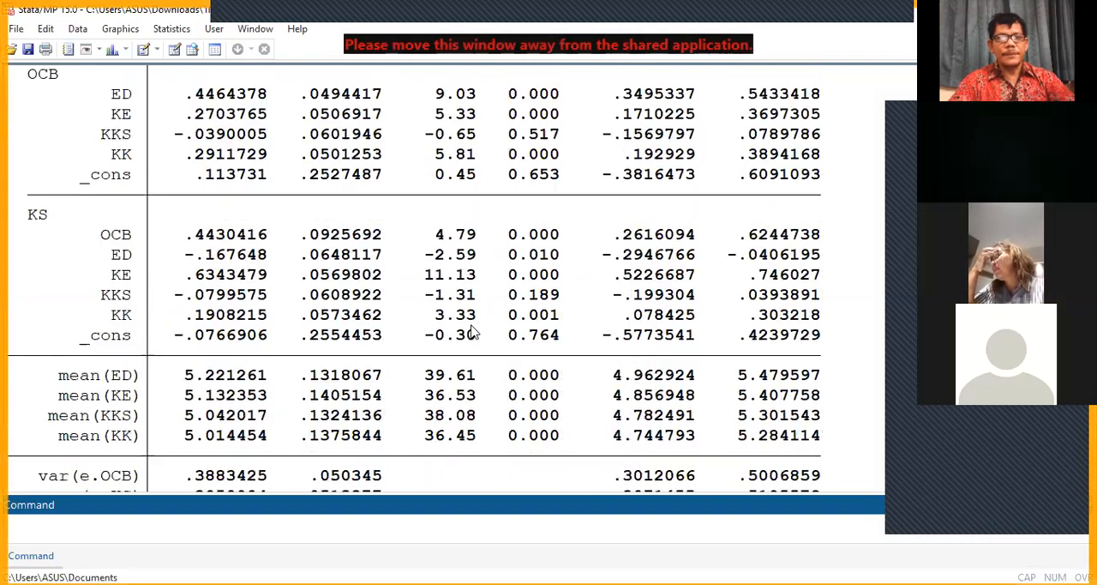
scroll(472, 331, down, 2)
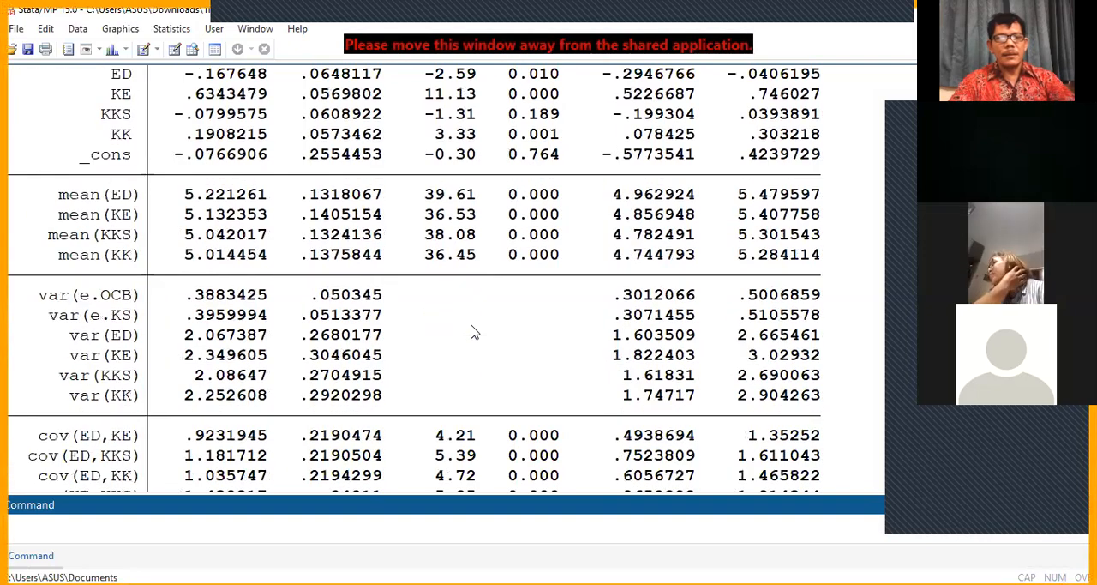
scroll(472, 330, down, 2)
scroll(471, 331, up, 3)
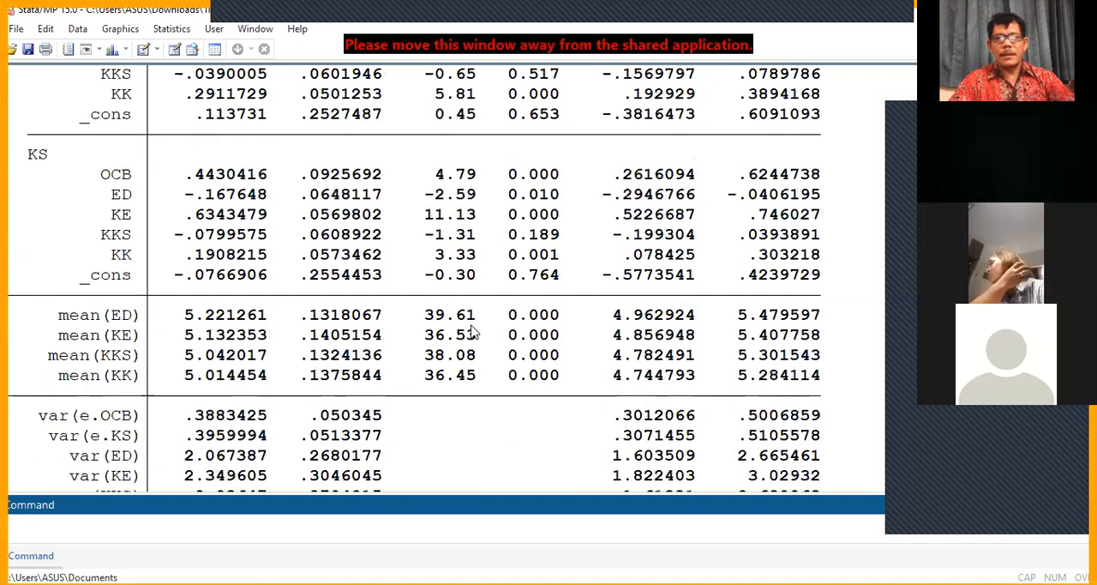
scroll(472, 331, up, 4)
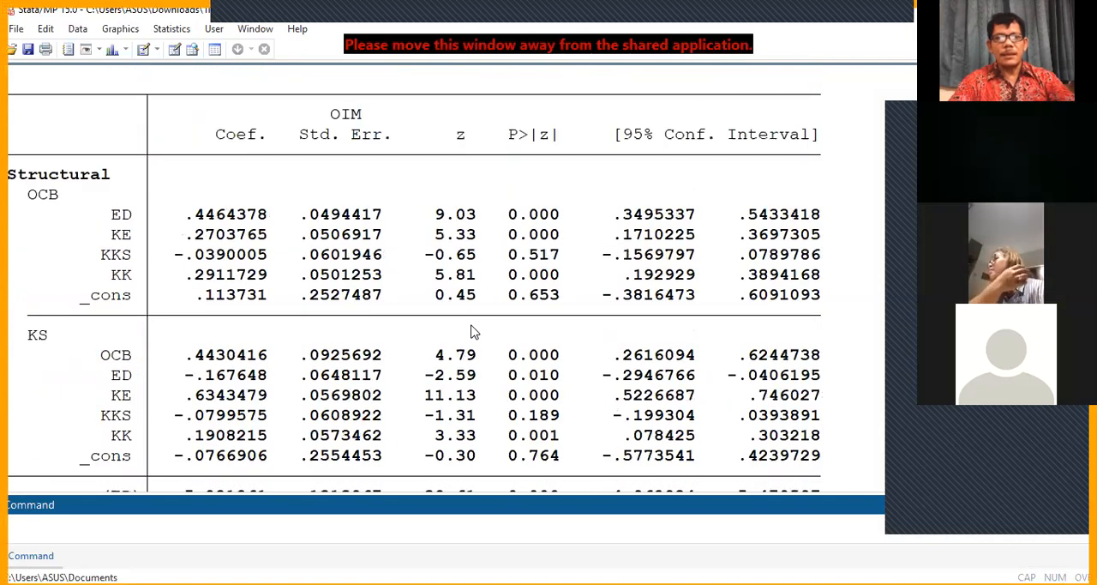
scroll(473, 332, down, 3)
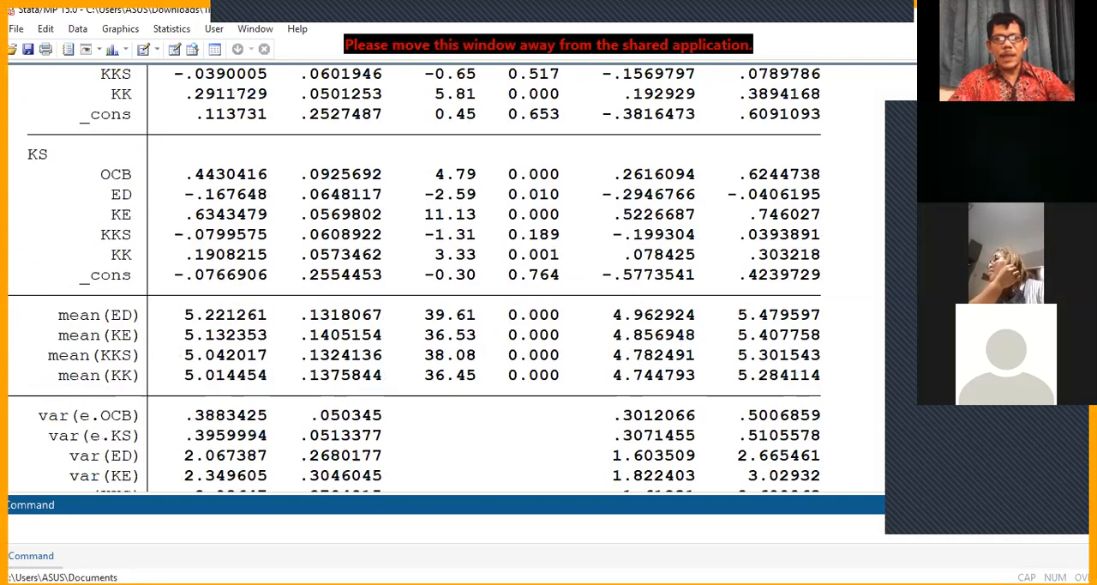
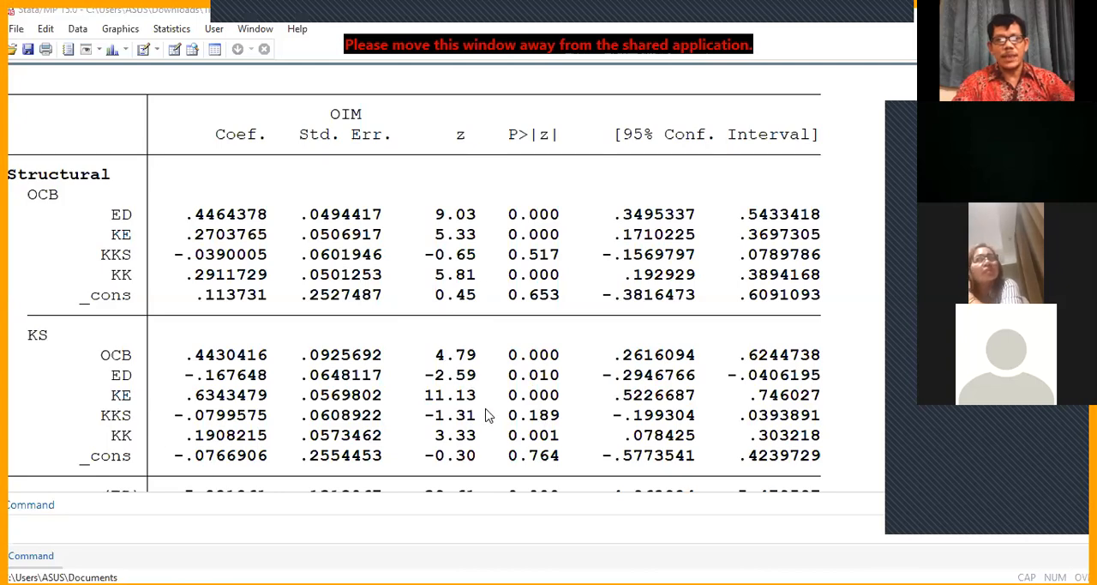
Step: Compare the structural coefficients, means and variances in the Stata results with the estimates on the SEM Builder path diagram
scroll(489, 412, down, 2)
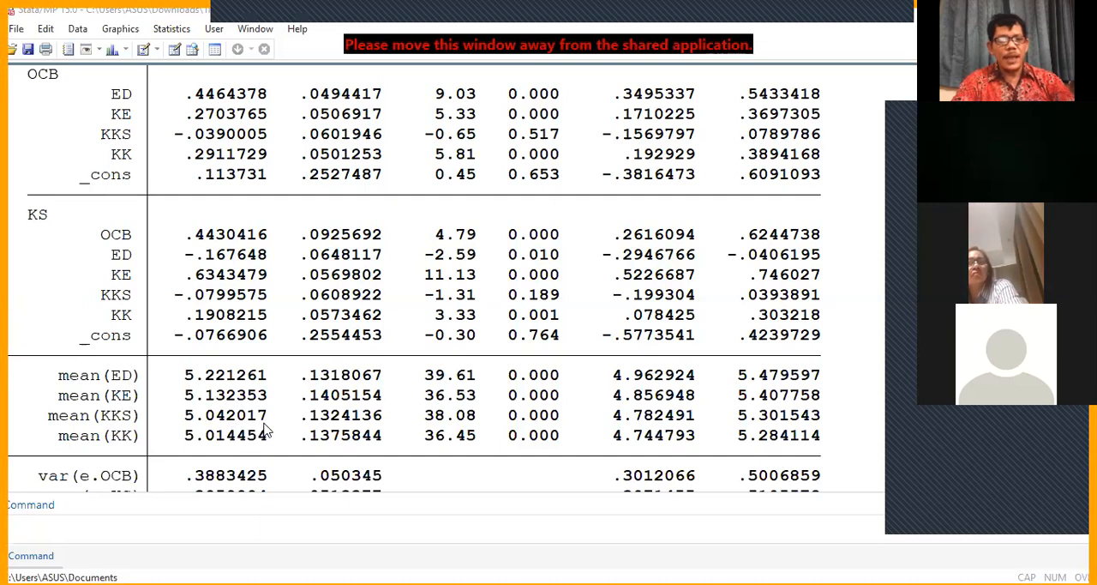
scroll(266, 431, down, 3)
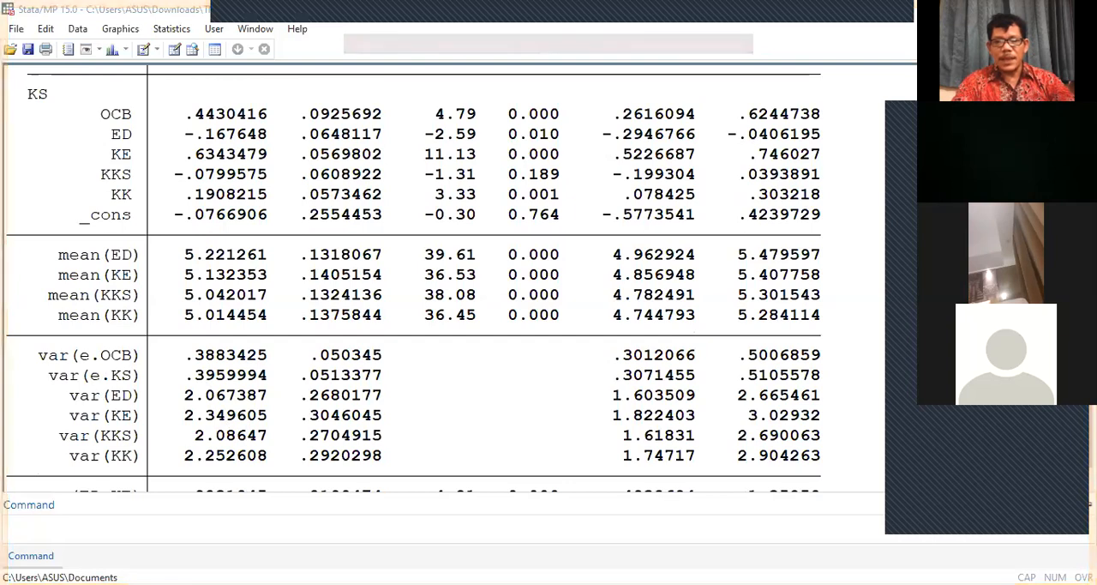
key(alt+Tab)
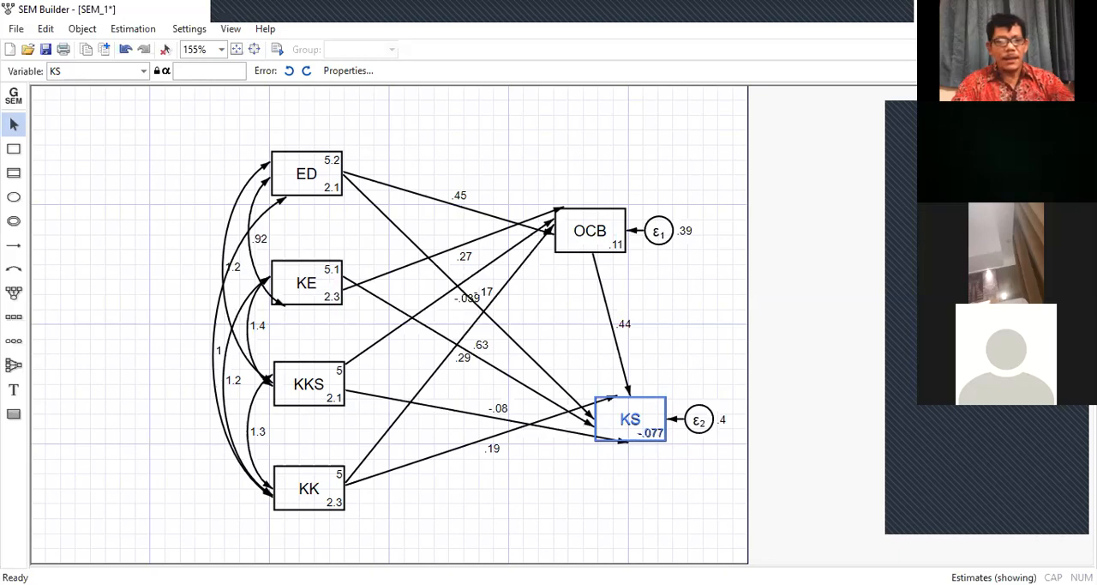
click(311, 523)
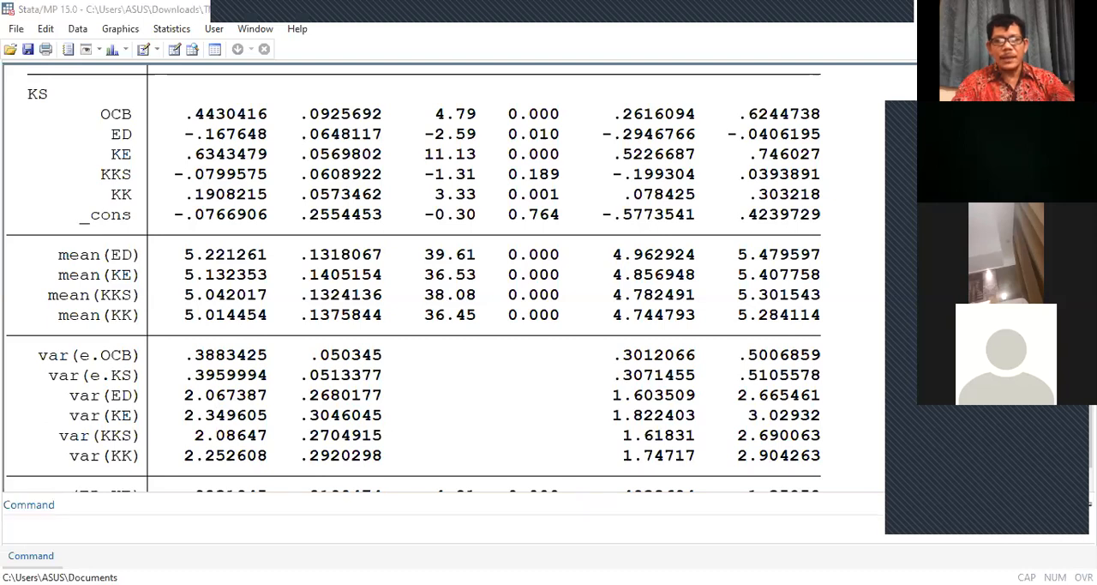
click(399, 448)
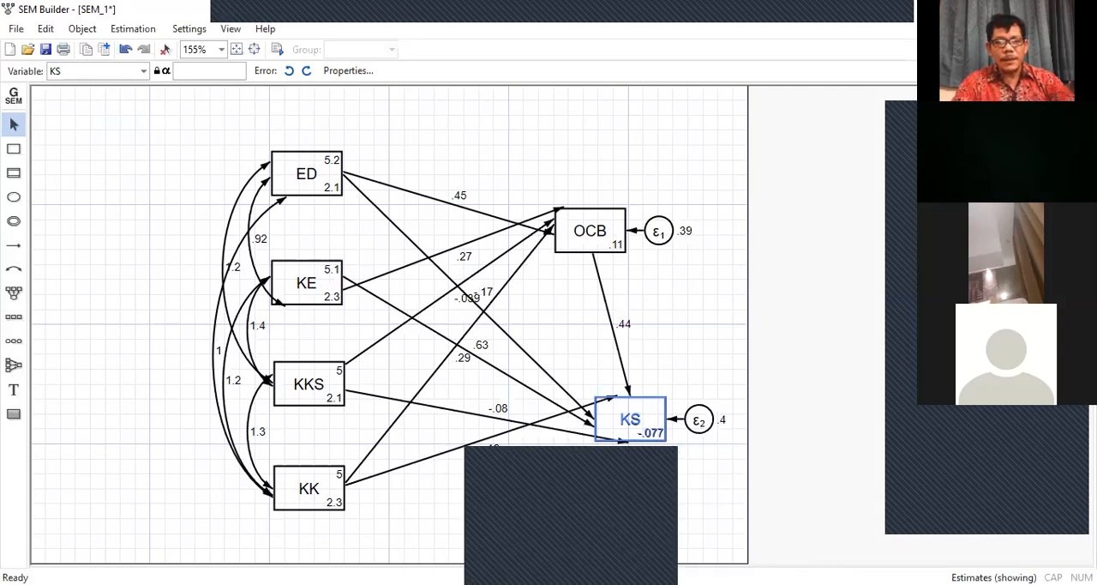
click(570, 523)
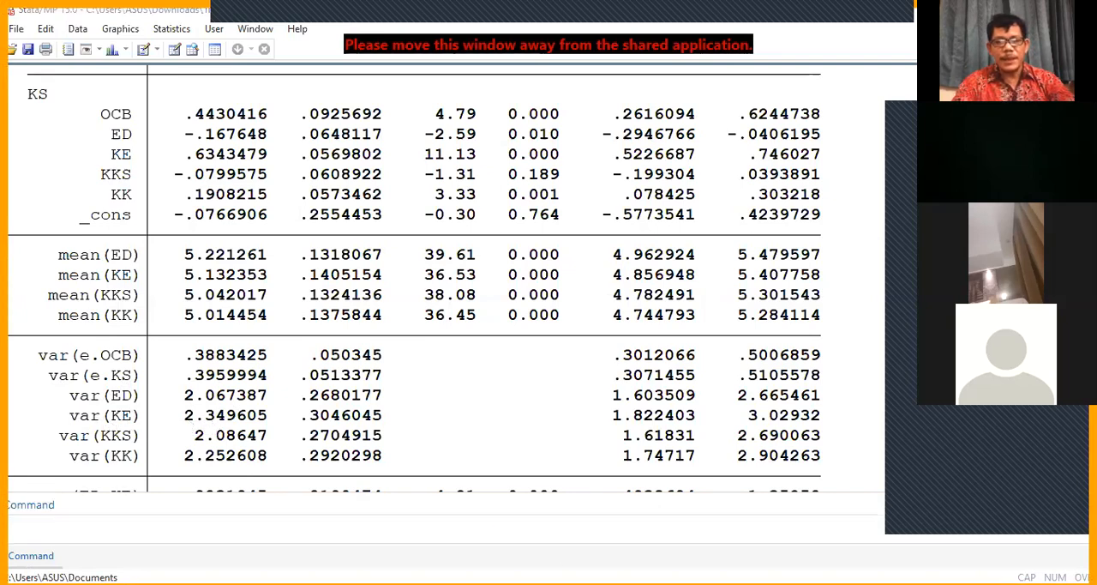
key(alt+Tab)
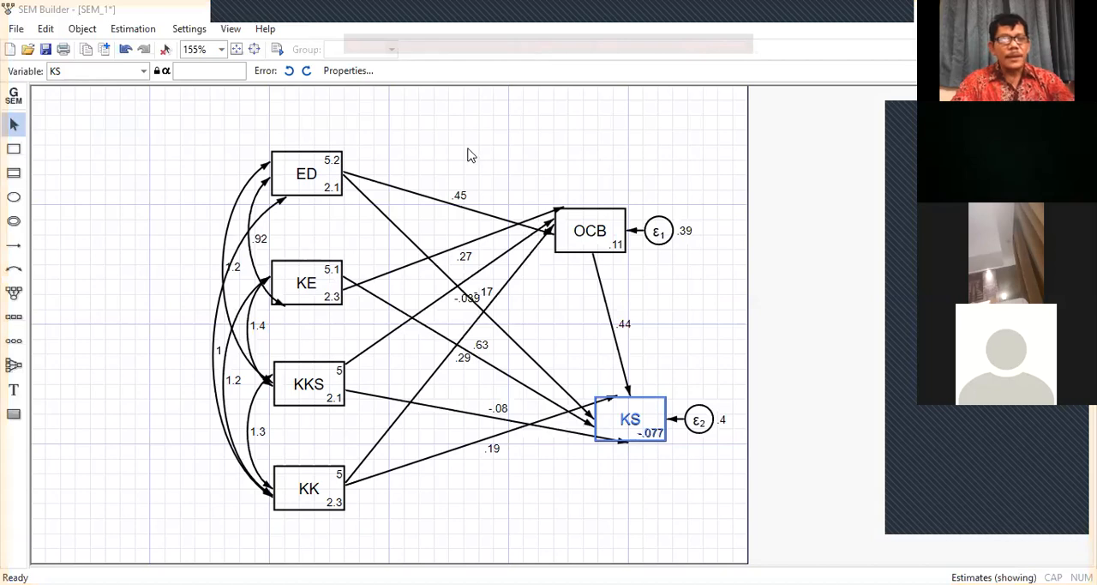
key(alt+Tab)
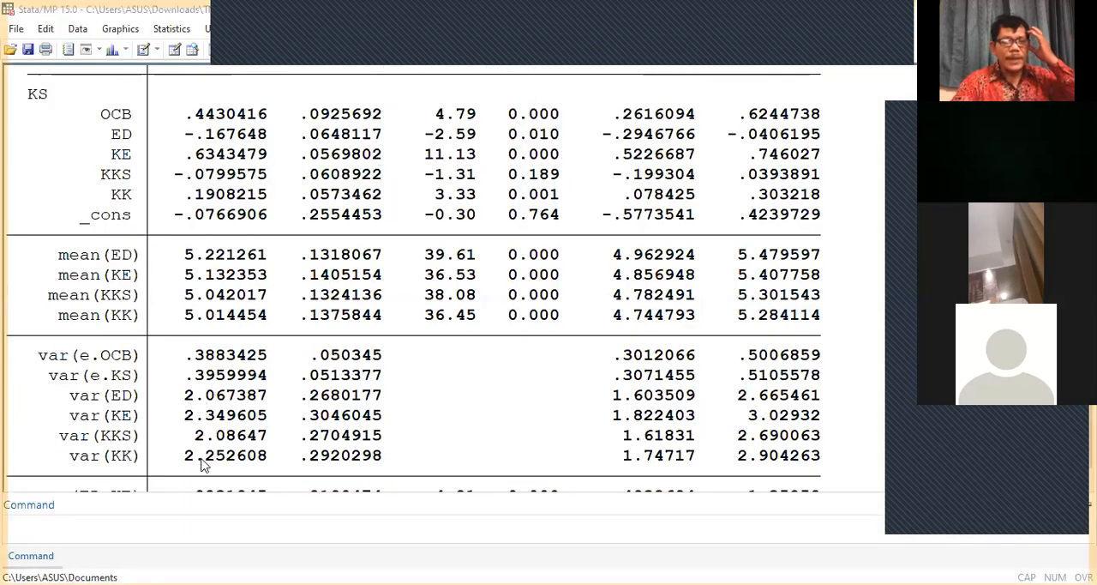
Step: Examine the covariances and the LR test of model vs. saturated, checking the covariances against the curved paths in the SEM Builder diagram
scroll(203, 464, down, 3)
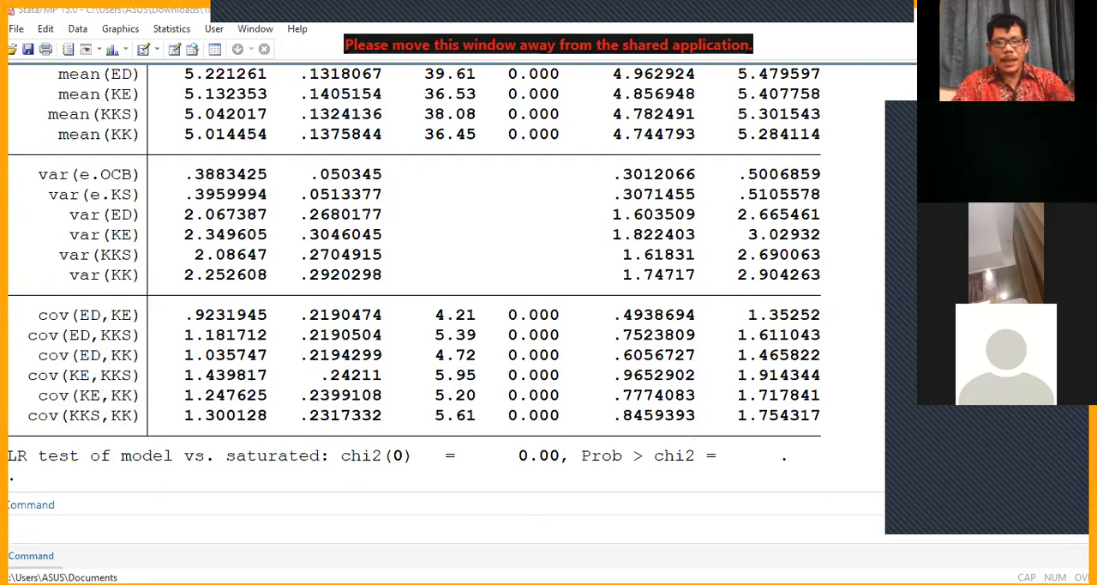
mouse_move(824, 549)
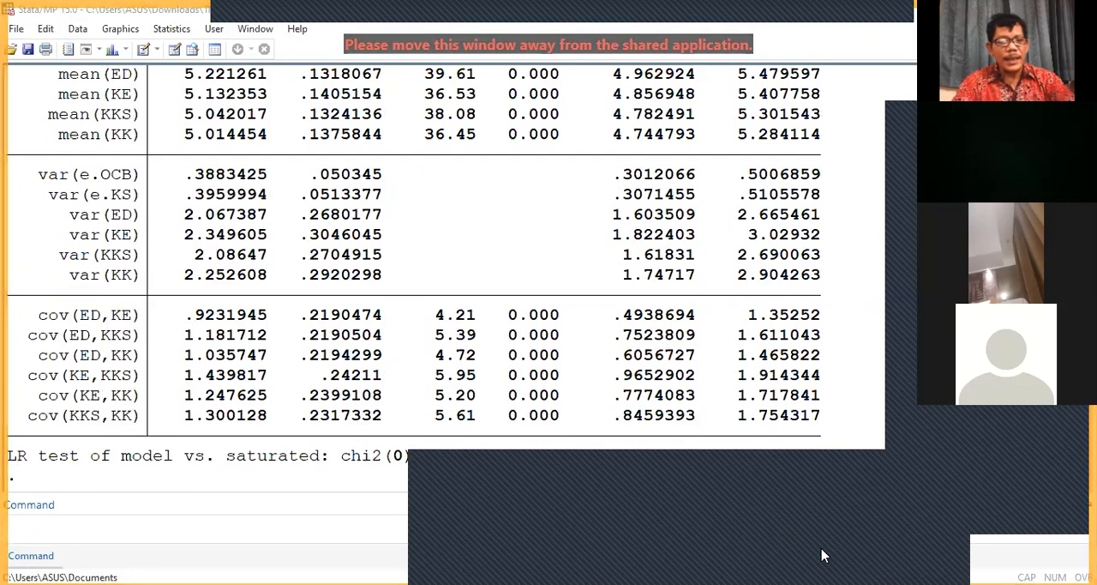
click(830, 555)
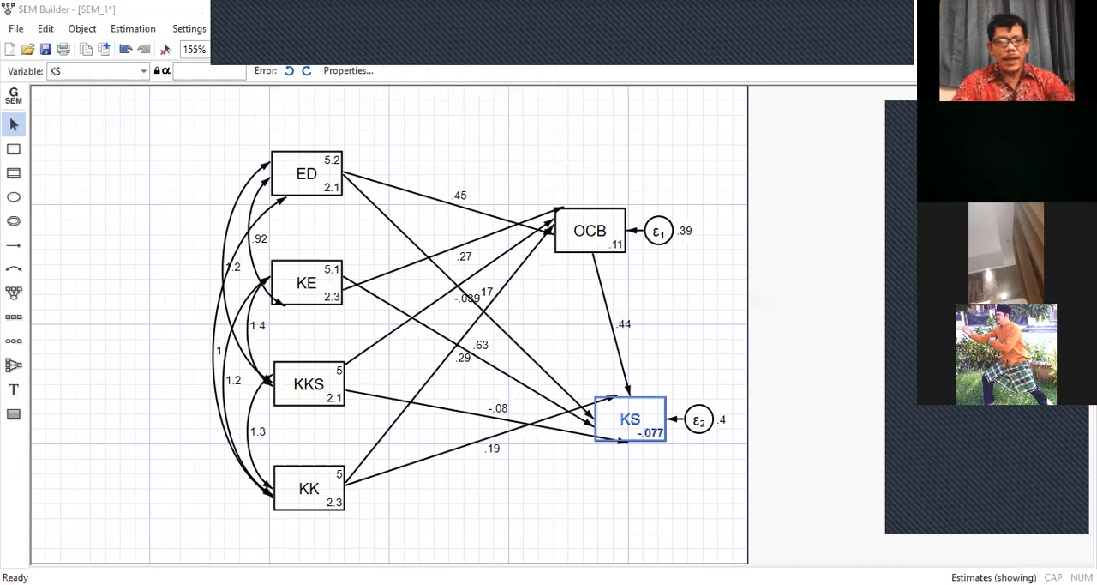
key(alt+Tab)
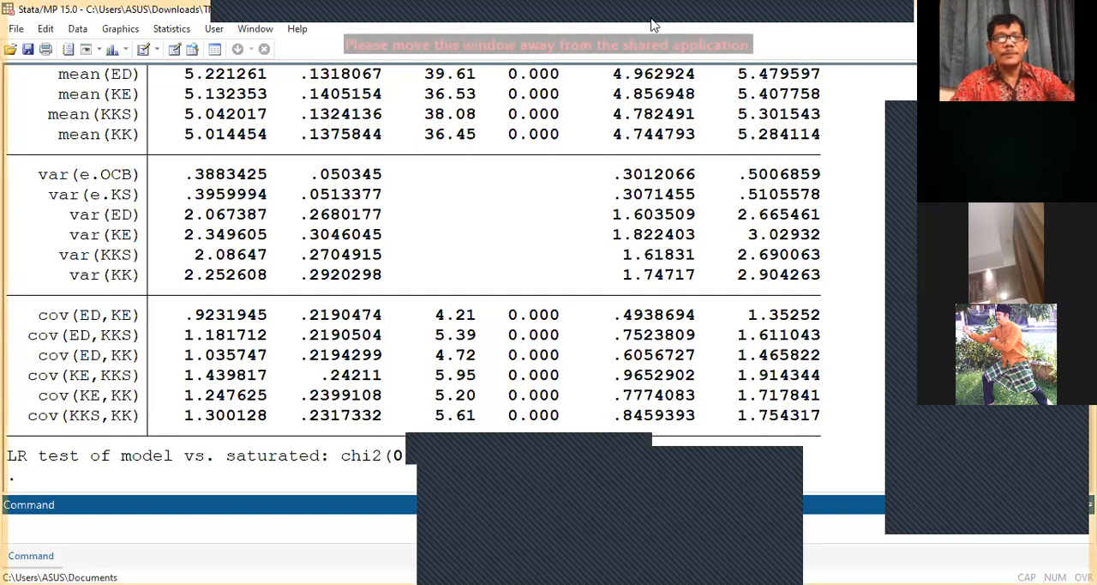
click(689, 41)
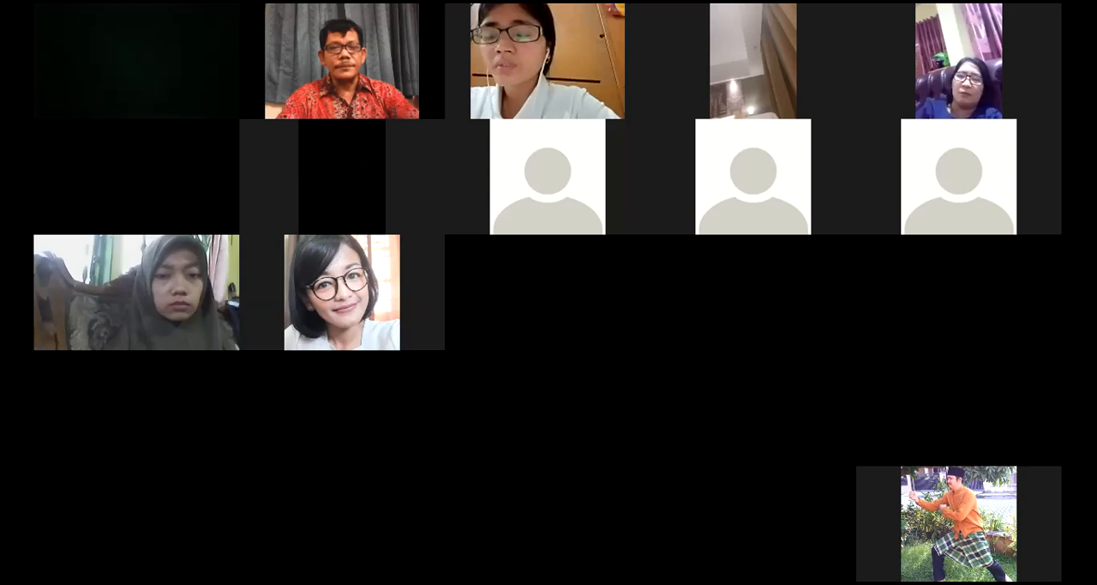
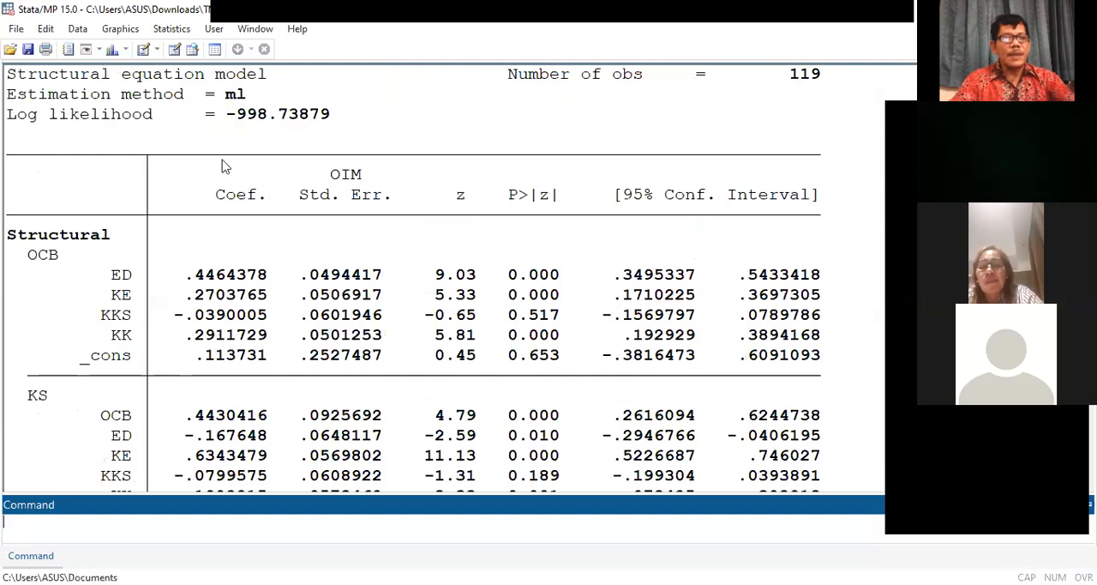
Step: Survey the available statistical analyses, including summaries and tests, classical and nonparametric hypothesis tests, finite mixture models and exact statistics
click(172, 31)
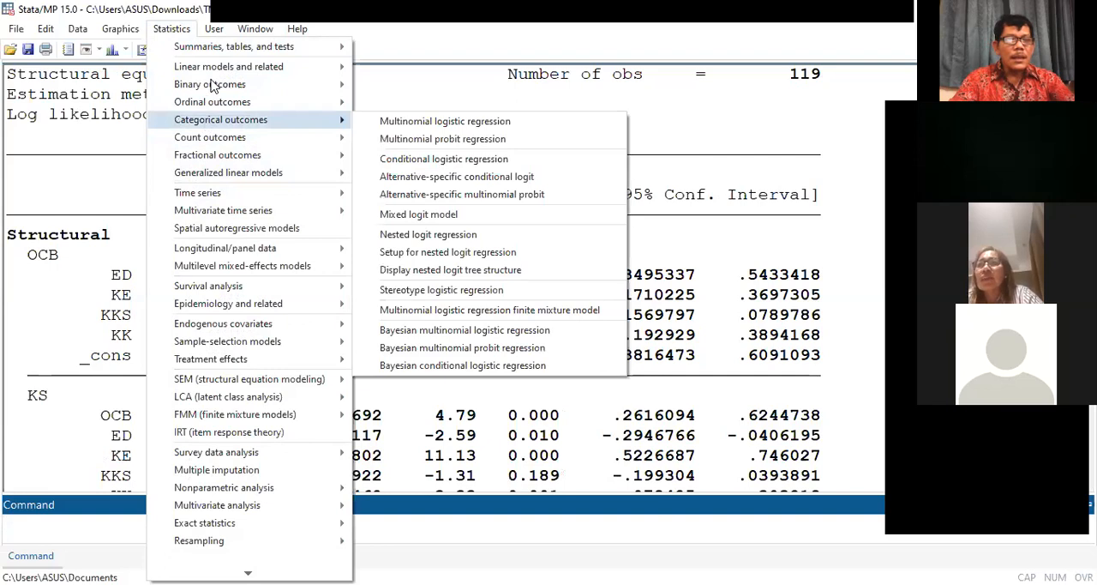
mouse_move(217, 68)
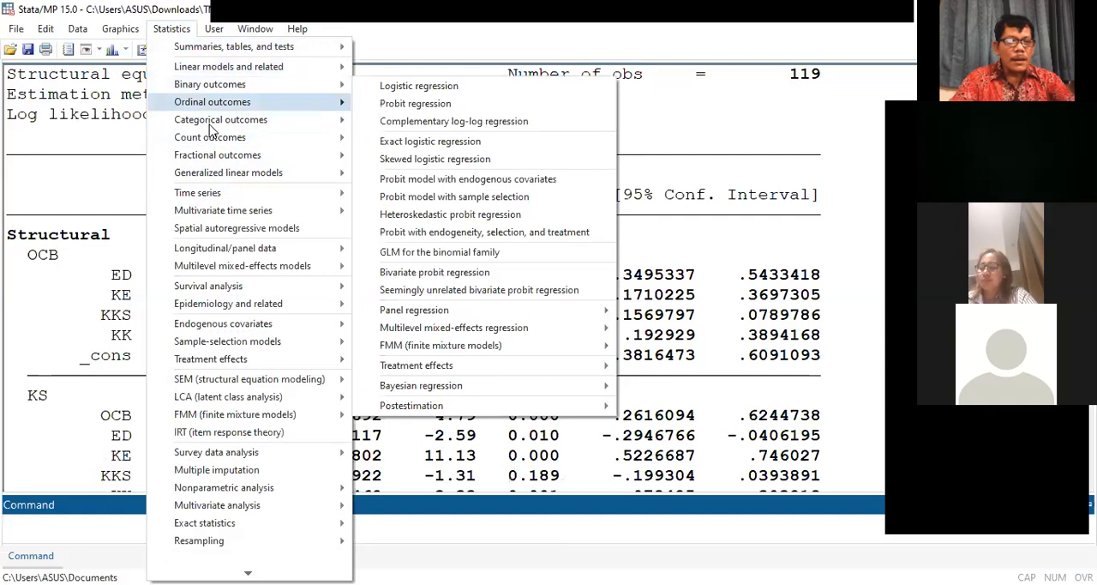
mouse_move(208, 155)
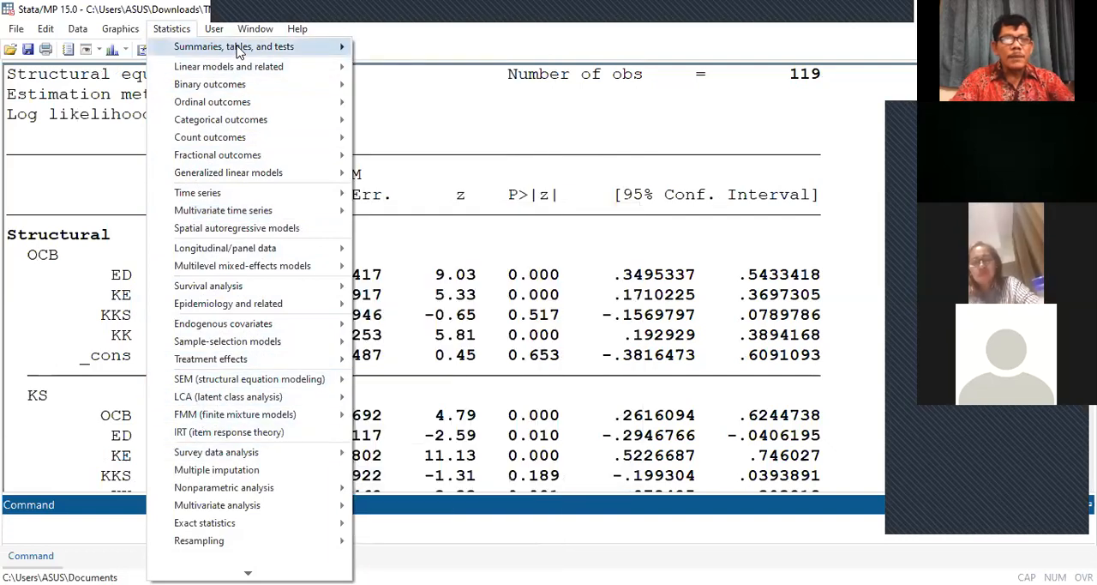
mouse_move(426, 52)
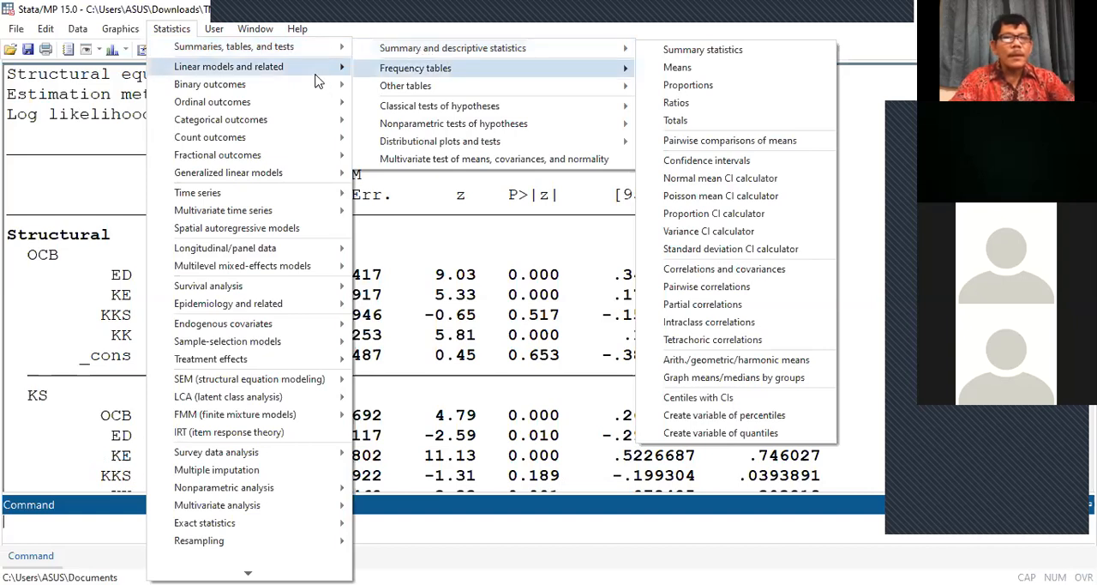
mouse_move(319, 75)
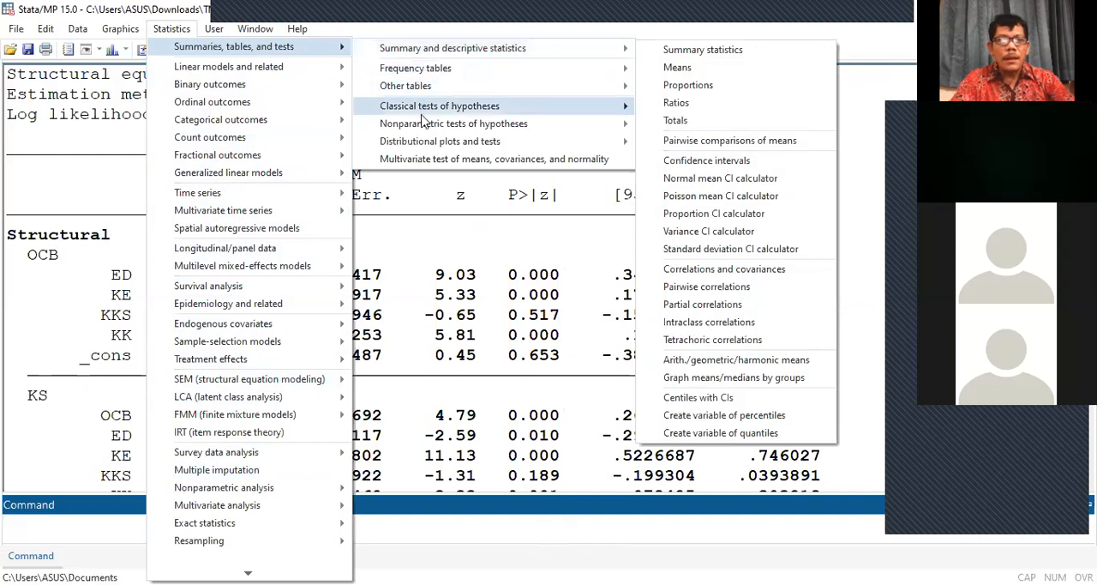
mouse_move(424, 126)
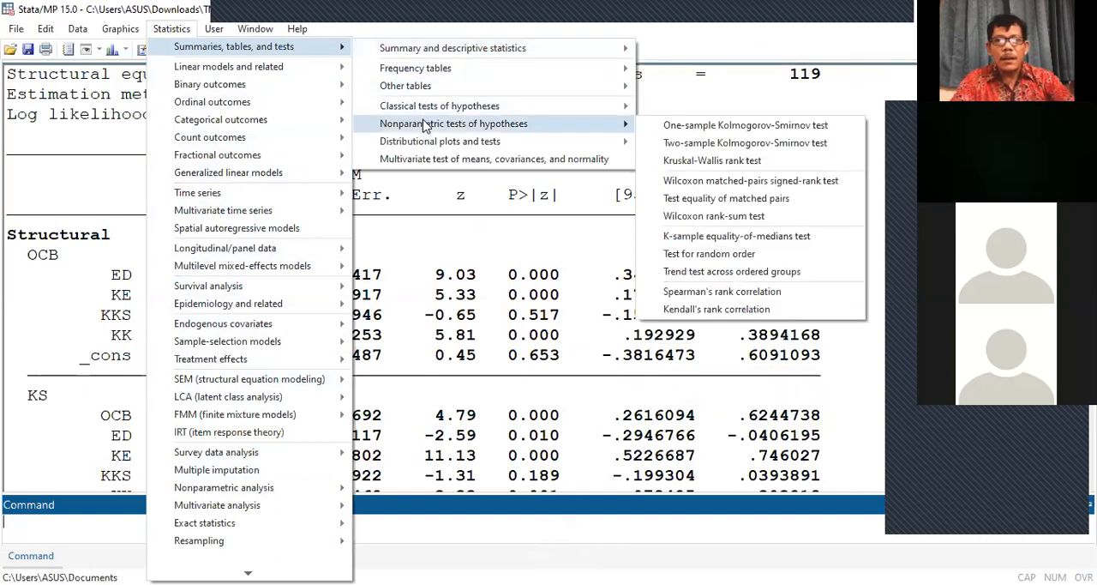
mouse_move(427, 147)
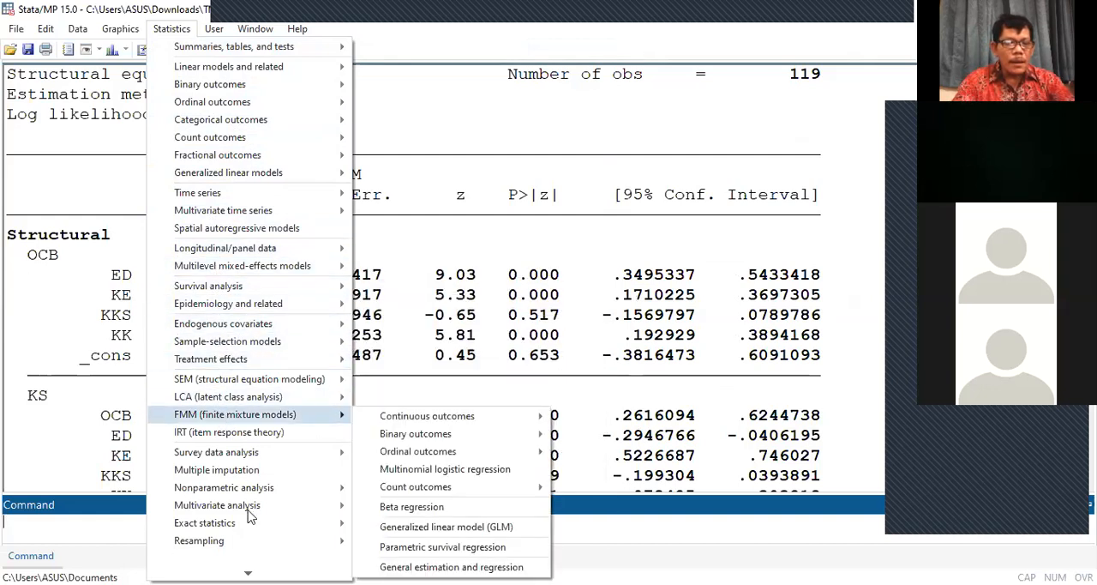
mouse_move(249, 574)
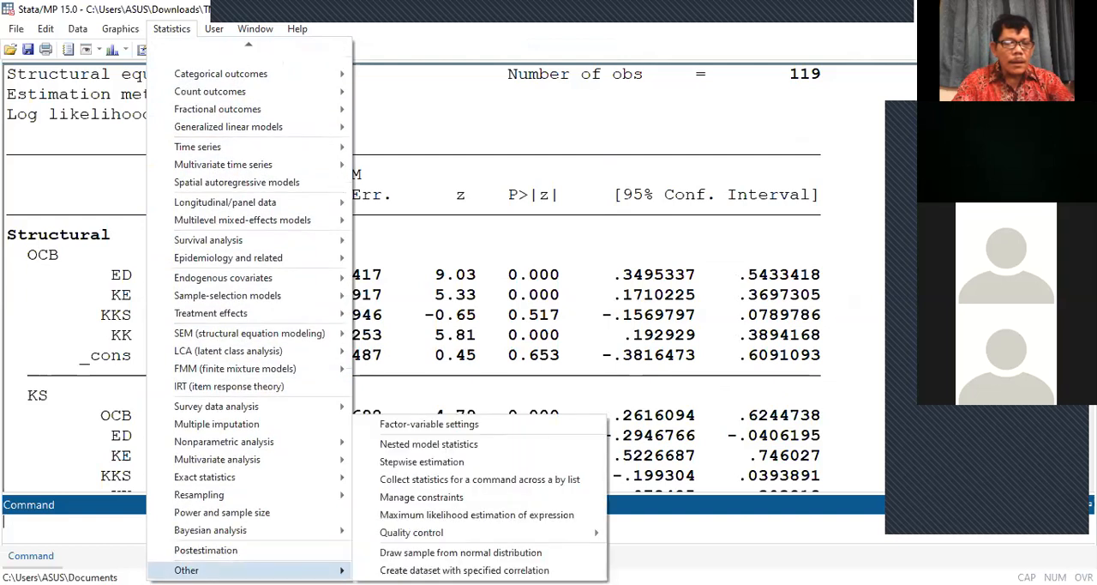
mouse_move(245, 476)
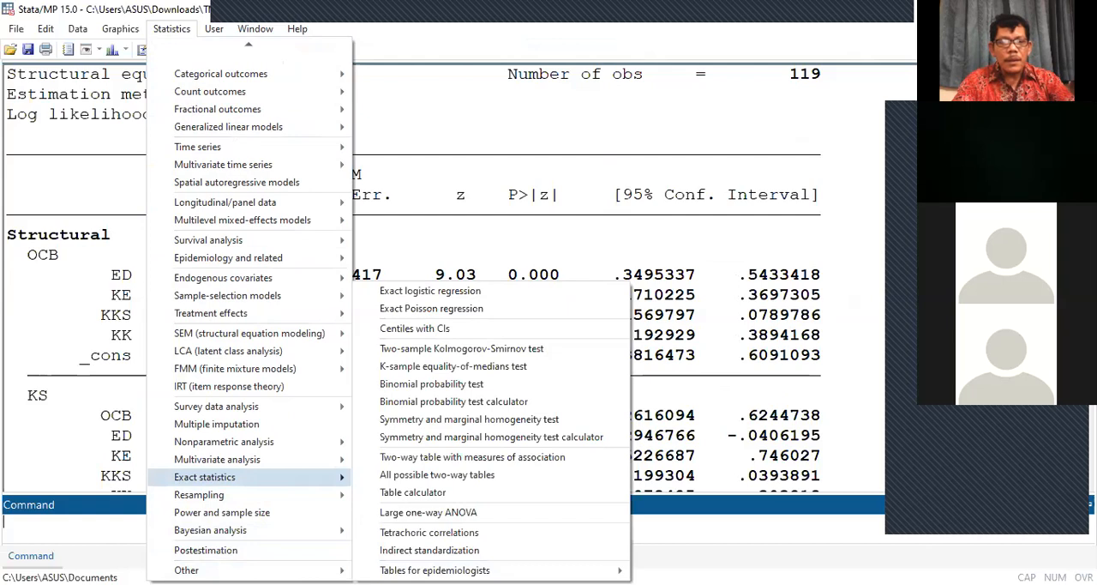
click(540, 553)
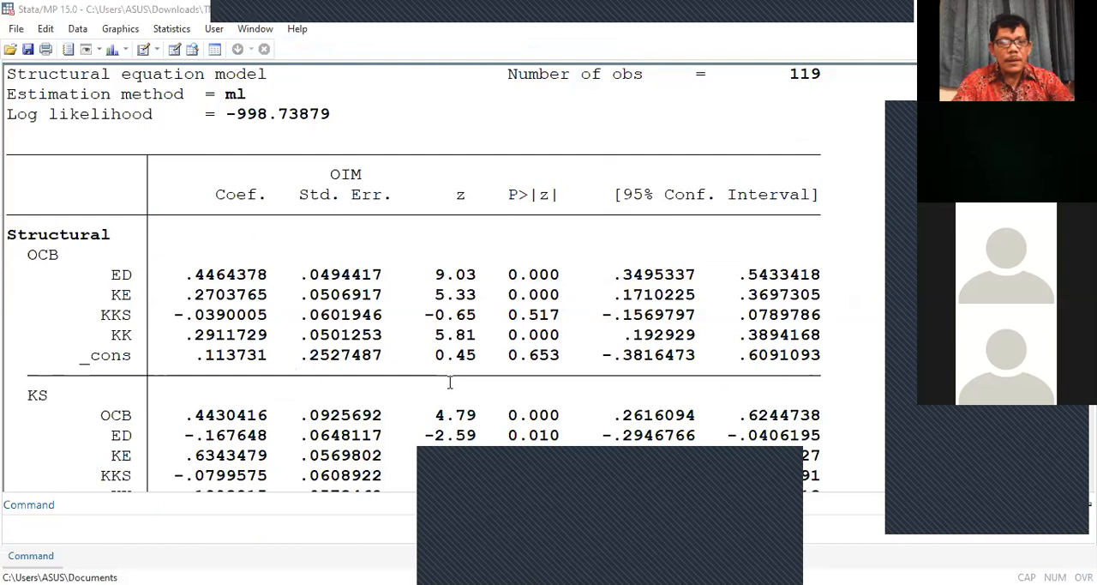
Step: Look over the multivariate tests and summary and descriptive statistics on offer, opening the centile confidence interval dialog and dismissing it
click(172, 31)
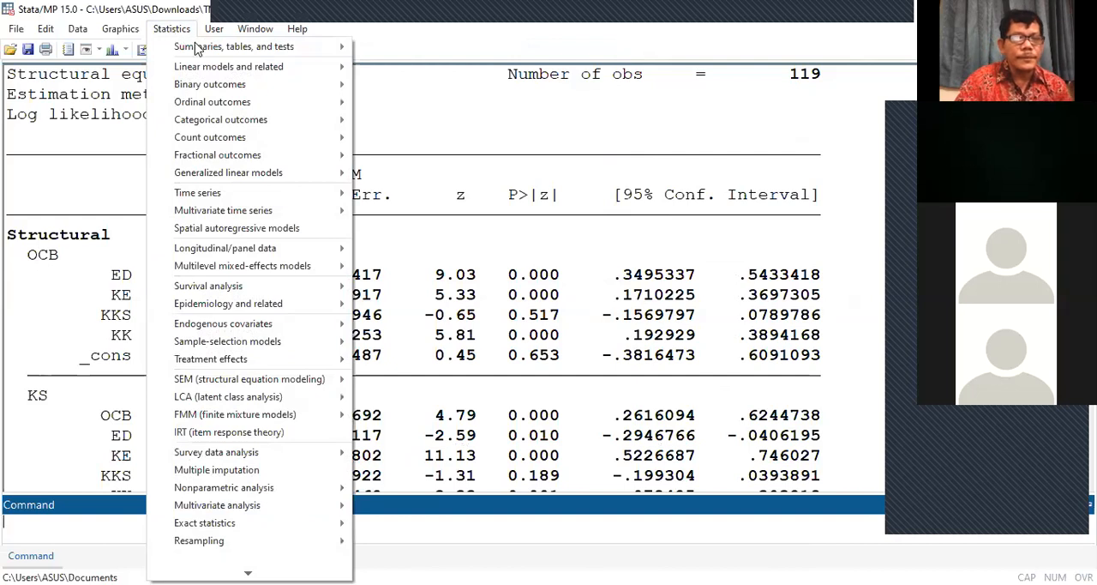
mouse_move(204, 51)
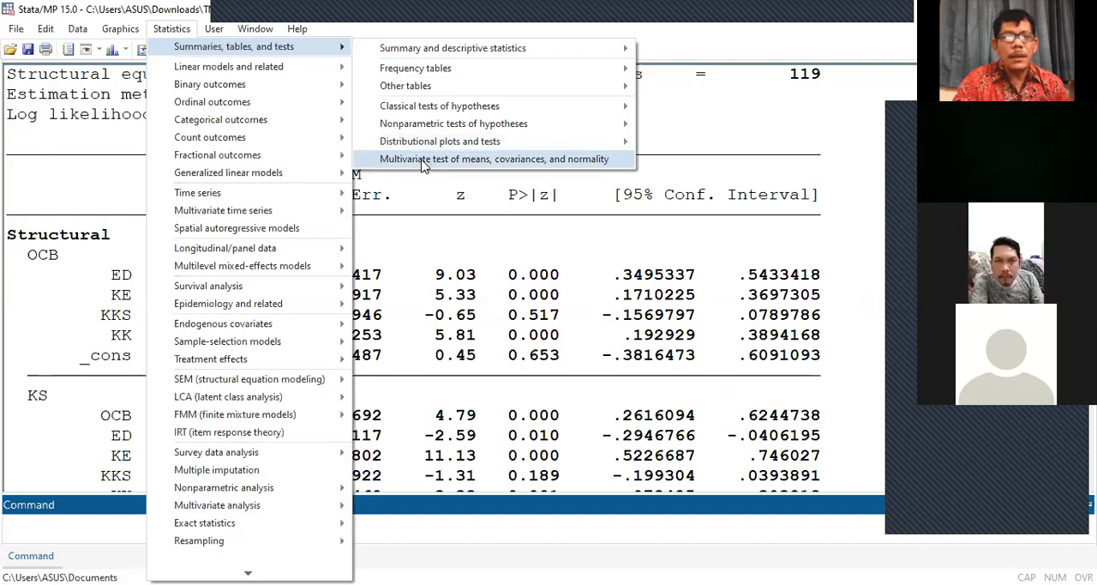
mouse_move(234, 72)
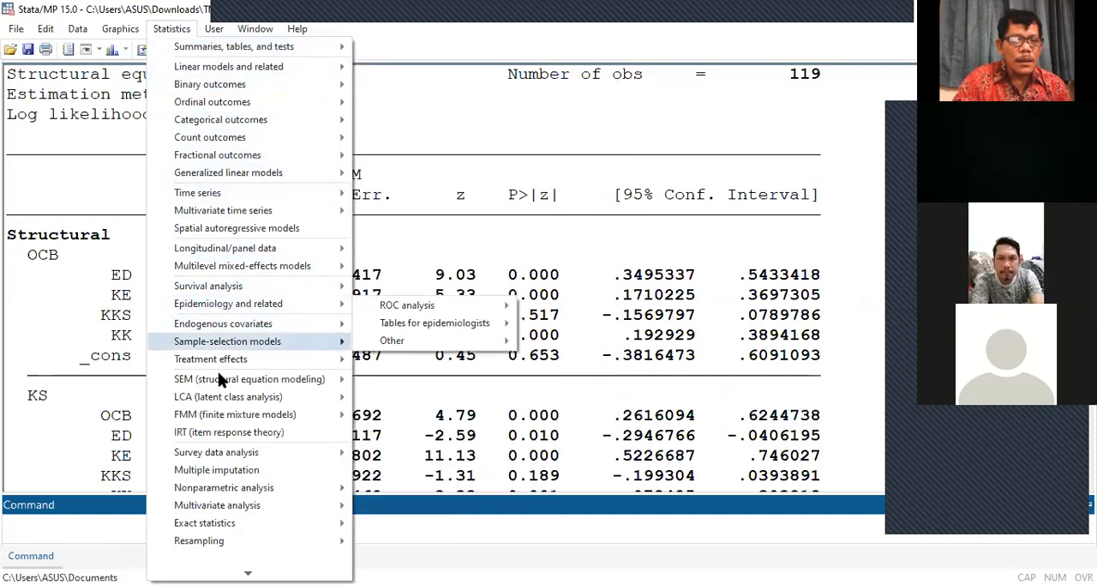
mouse_move(221, 385)
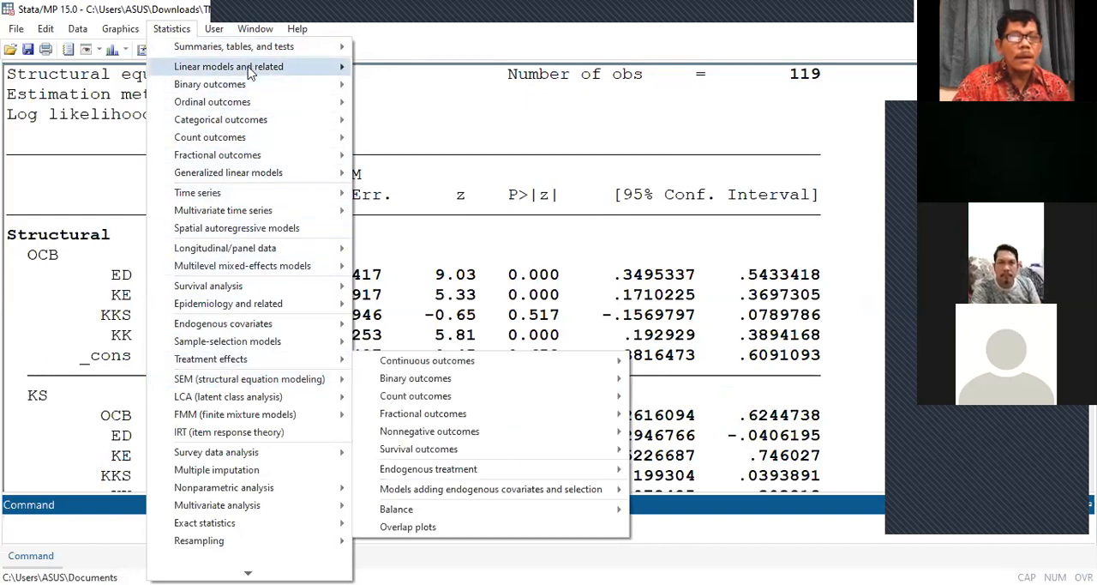
mouse_move(246, 53)
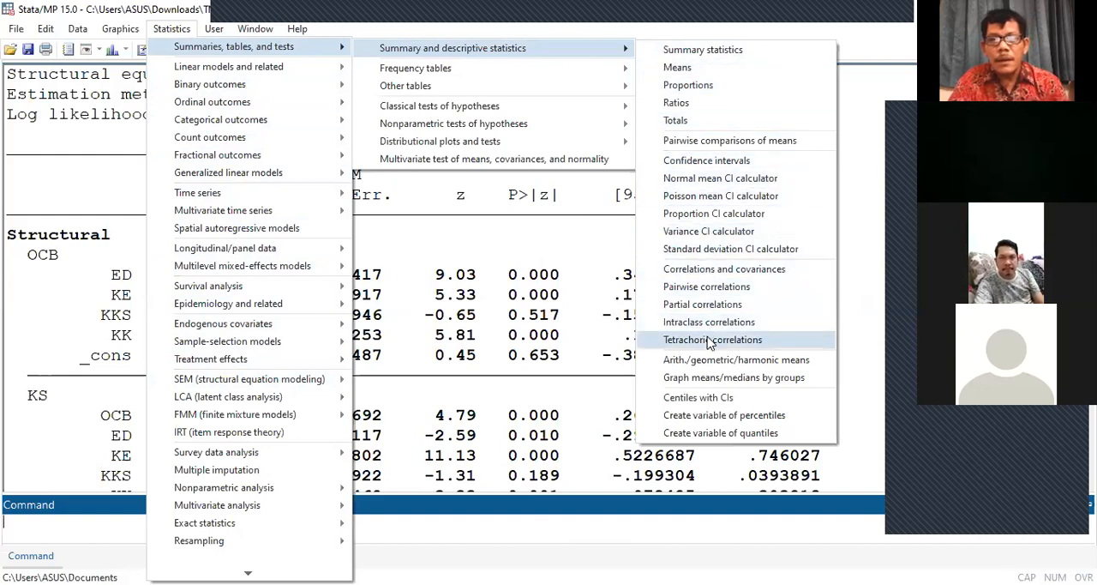
click(771, 397)
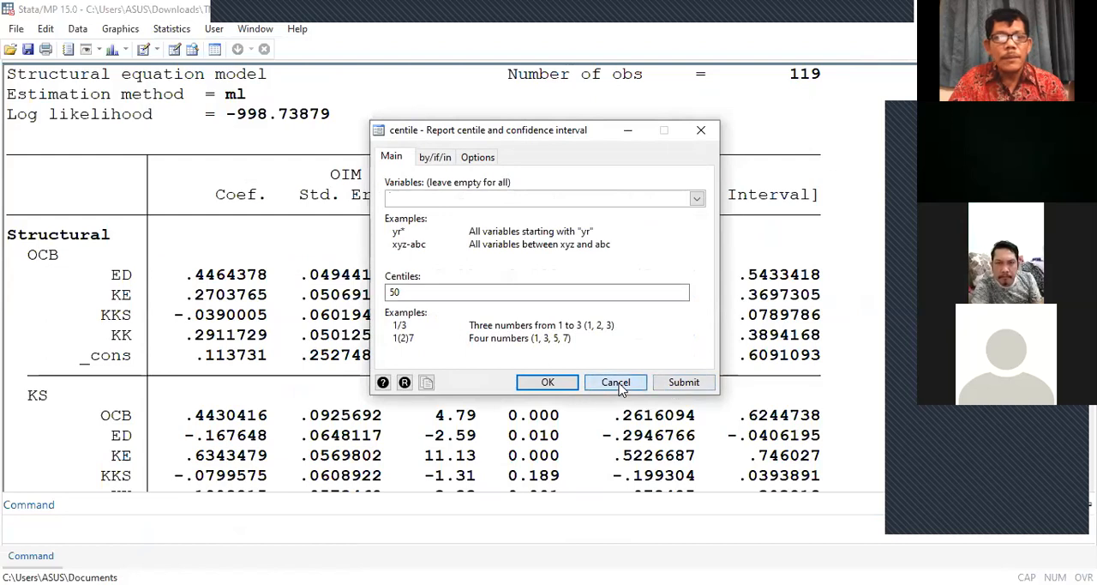
click(615, 383)
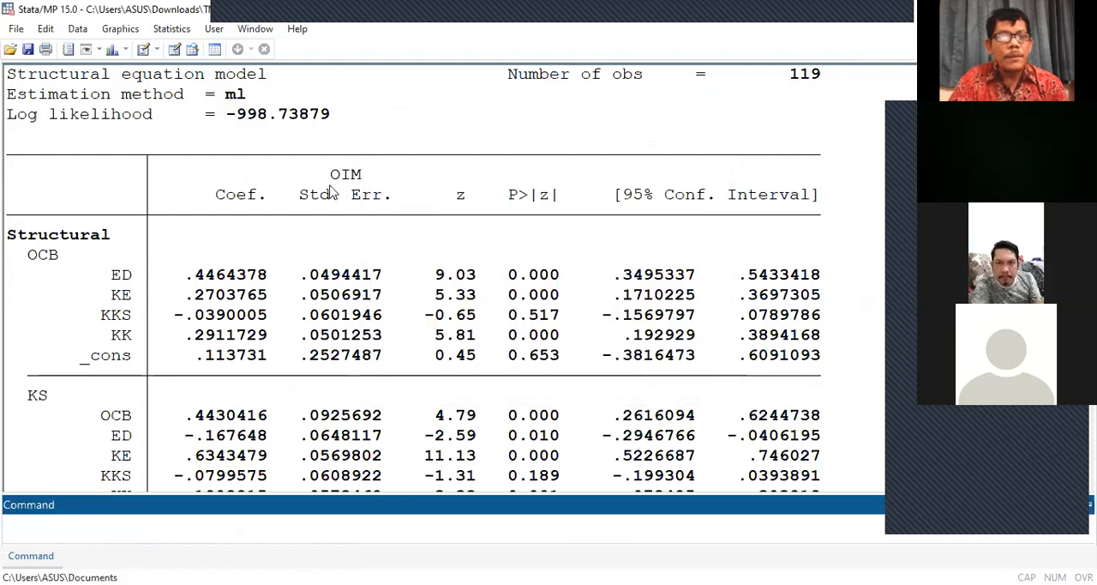
Step: Examine the available linear model analyses, including linear regression, regression diagnostics, ANOVA/MANOVA and sample-selection models
click(172, 29)
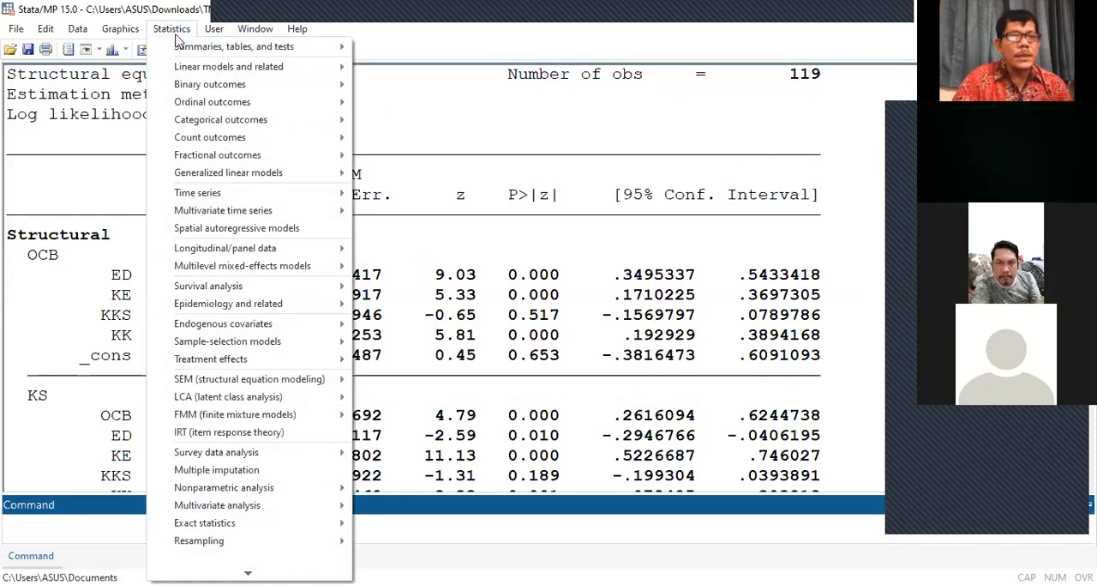
mouse_move(196, 75)
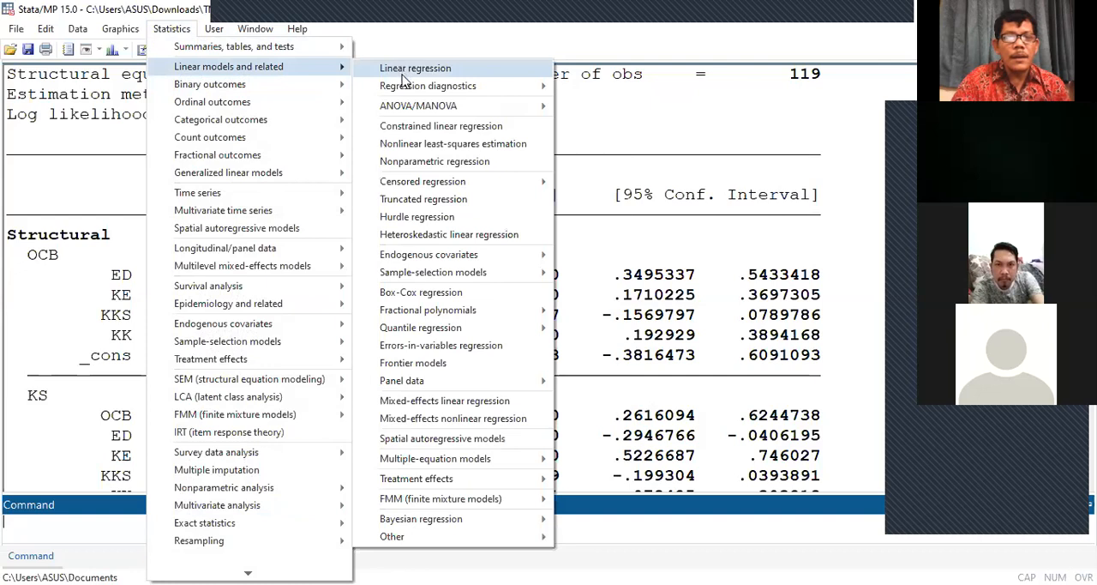
mouse_move(406, 92)
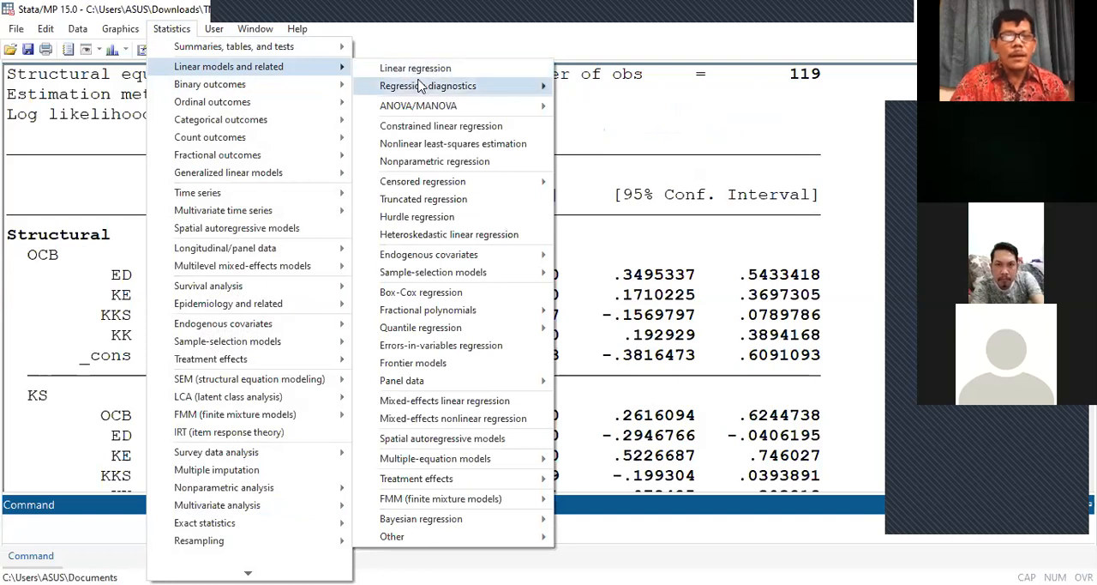
mouse_move(422, 110)
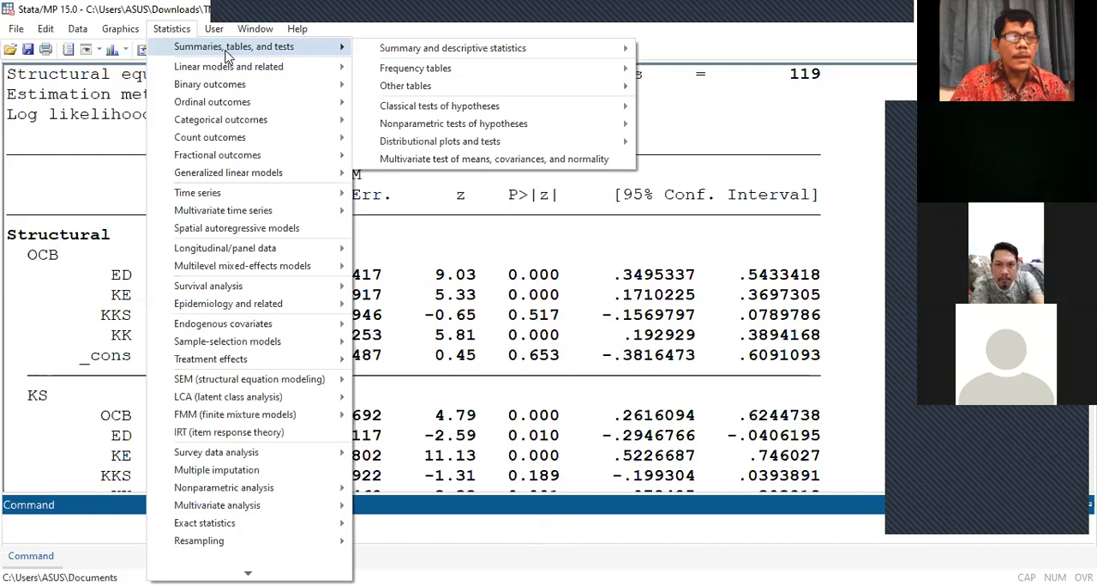
mouse_move(229, 66)
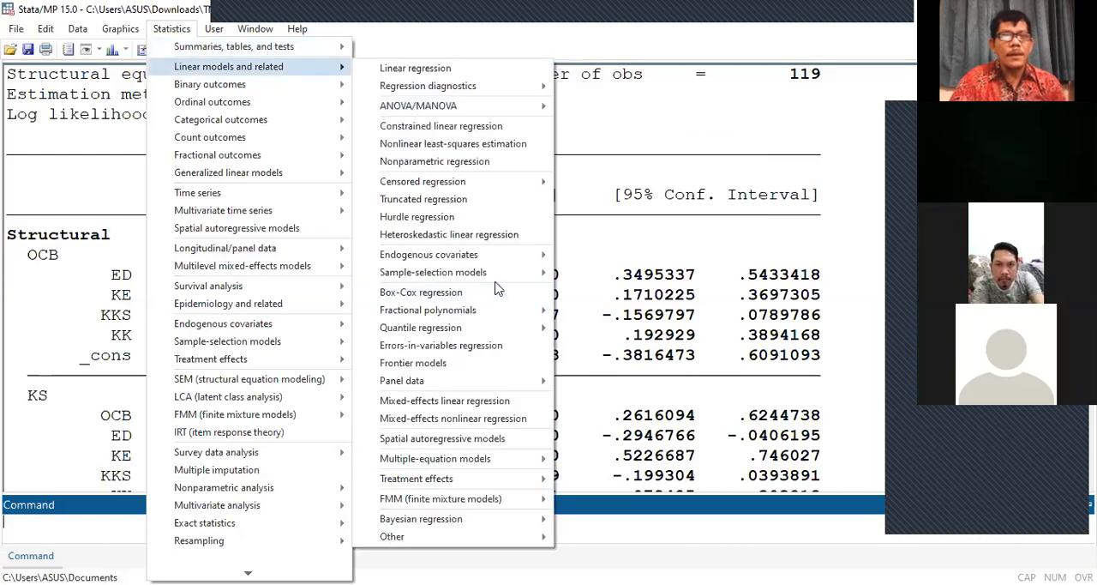
mouse_move(433, 271)
click(614, 130)
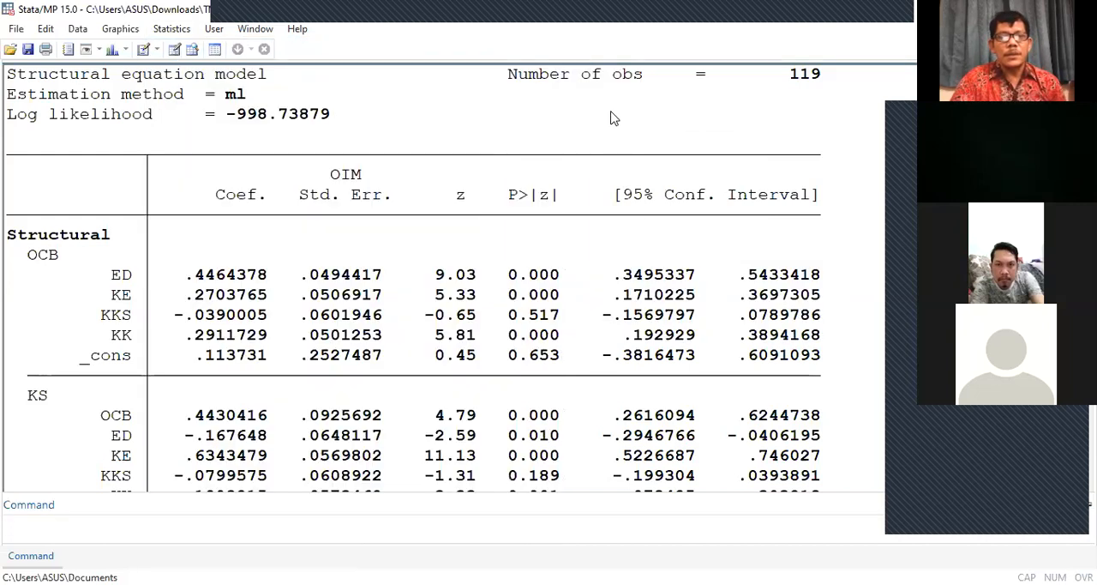
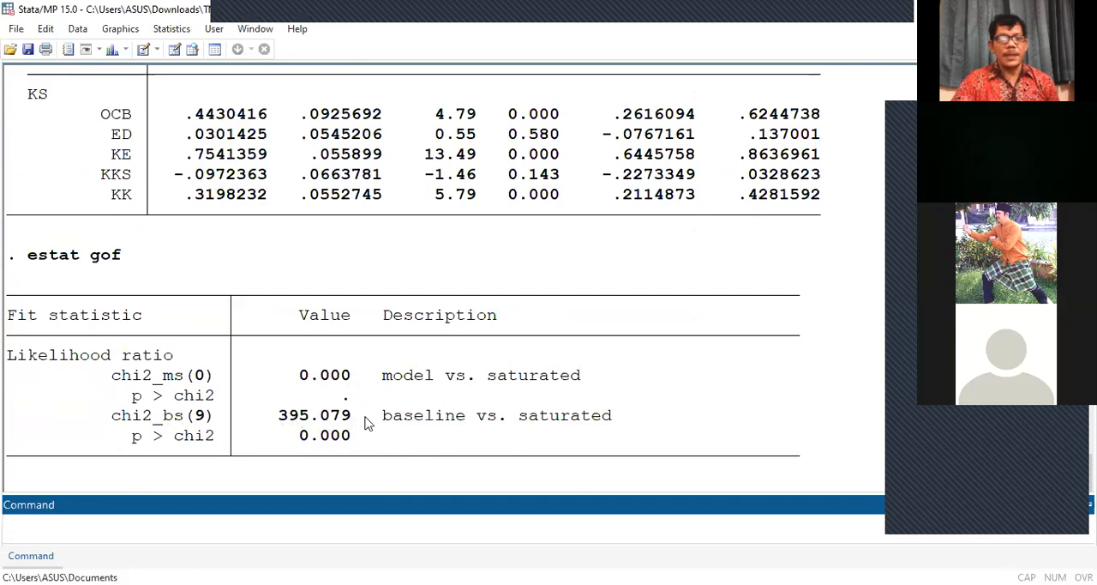
Step: Switch to SEM Builder and run the equation-level goodness-of-fit statistics (eqgof) for the estimated path model
scroll(382, 470, up, 3)
scroll(384, 467, down, 2)
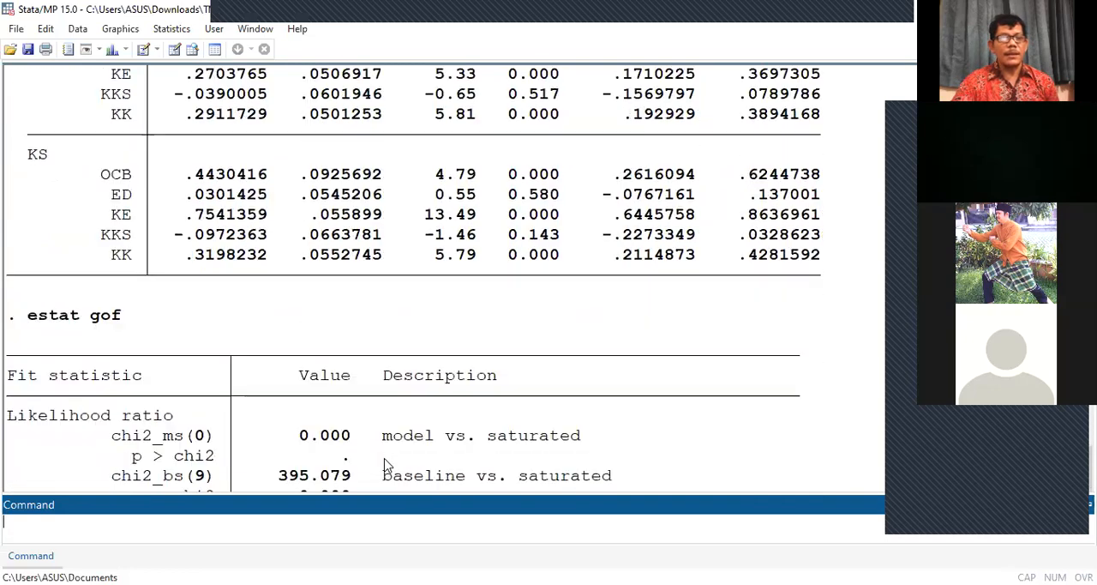
scroll(384, 468, down, 1)
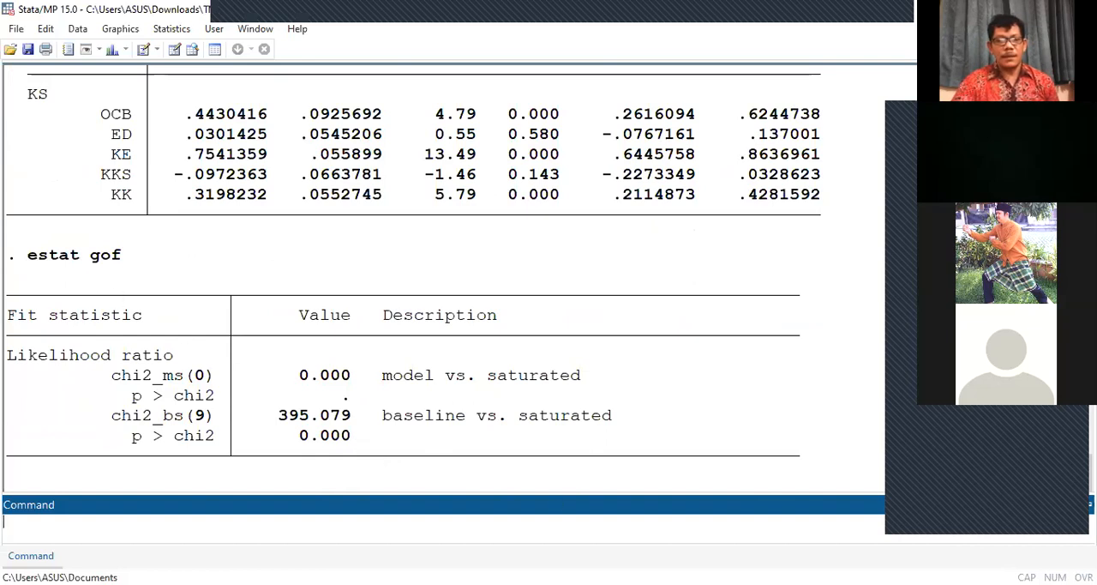
mouse_move(690, 583)
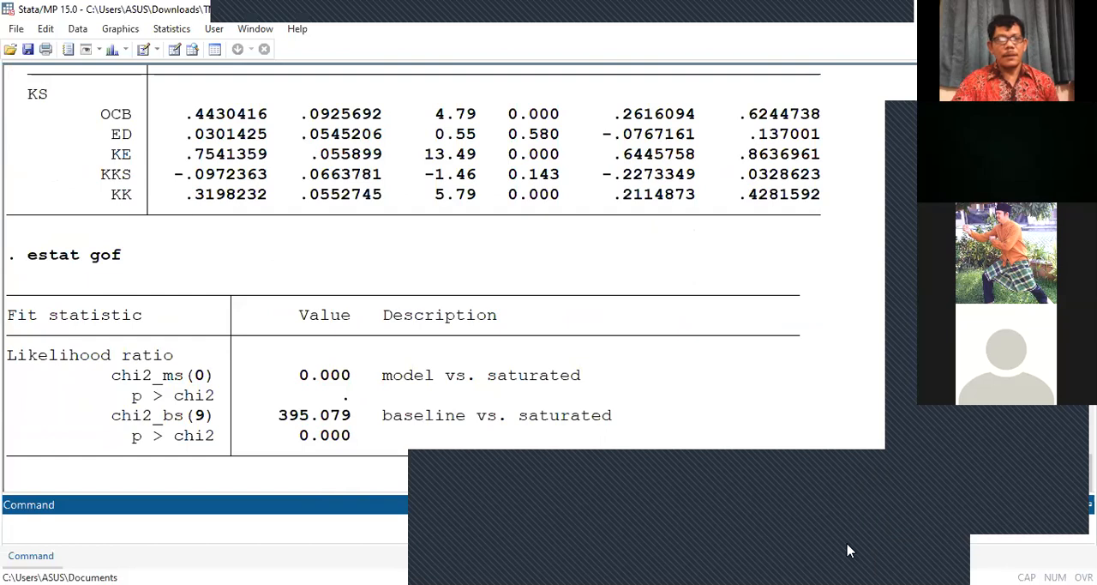
click(848, 551)
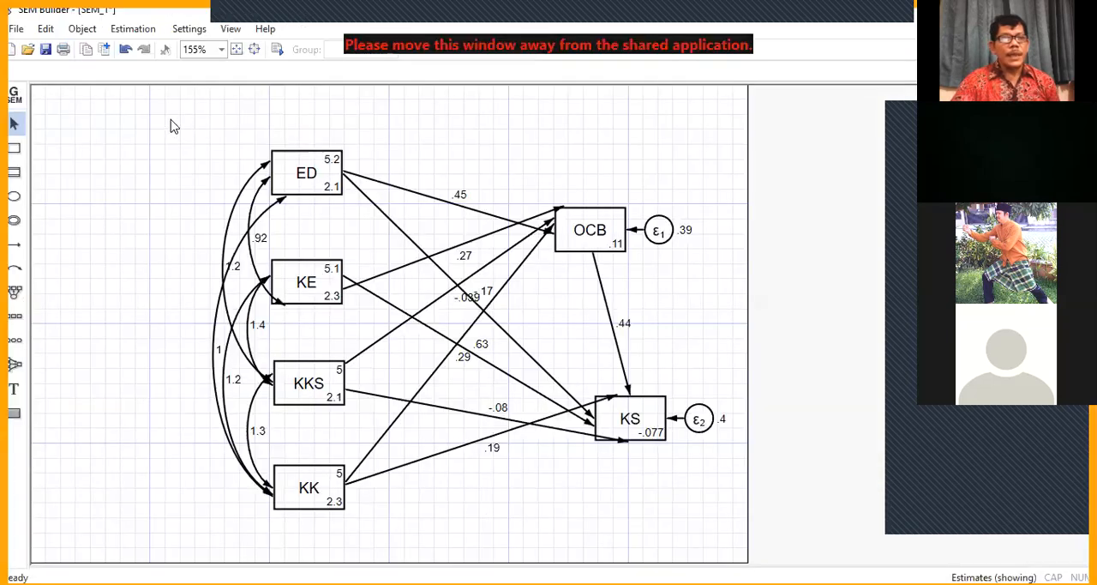
click(149, 34)
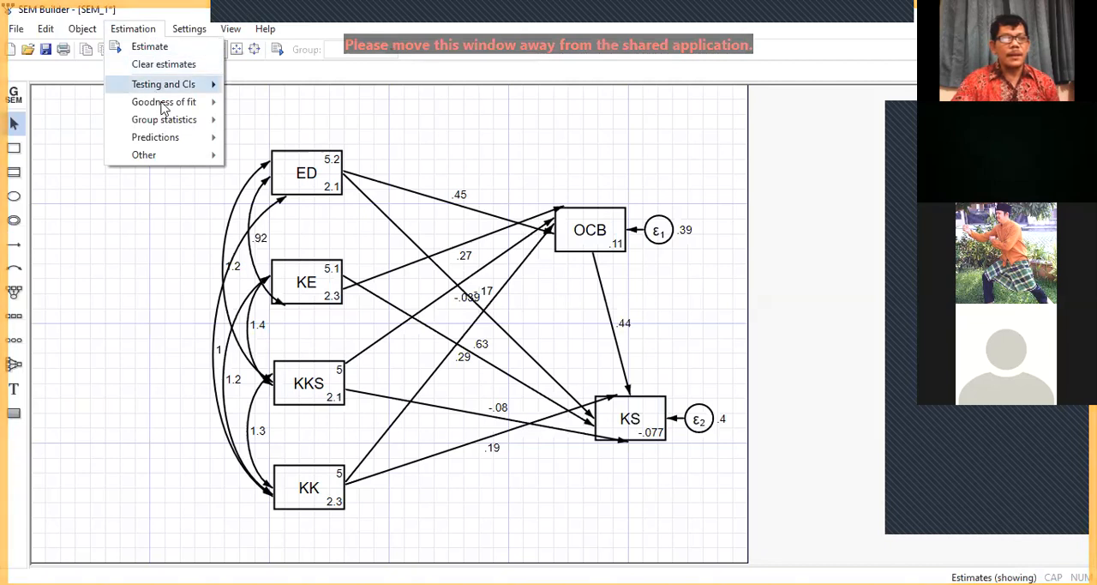
mouse_move(164, 105)
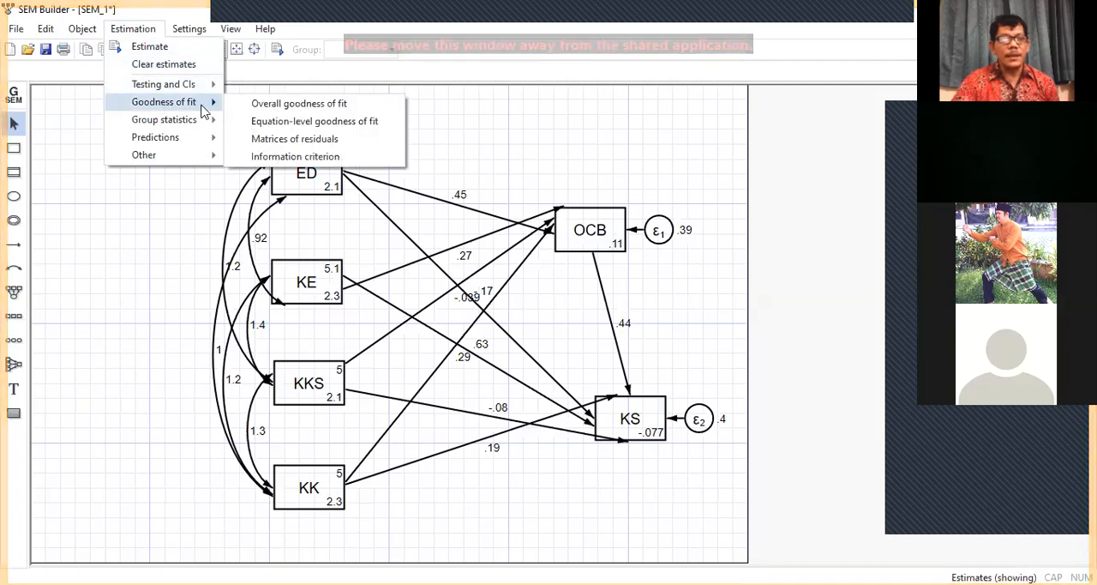
click(294, 123)
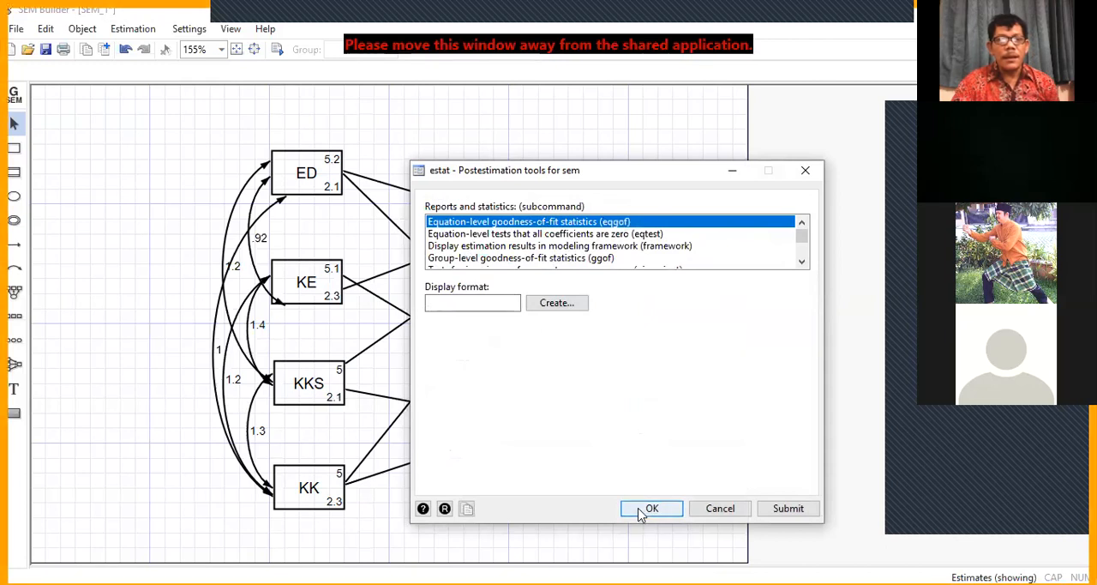
scroll(718, 259, down, 3)
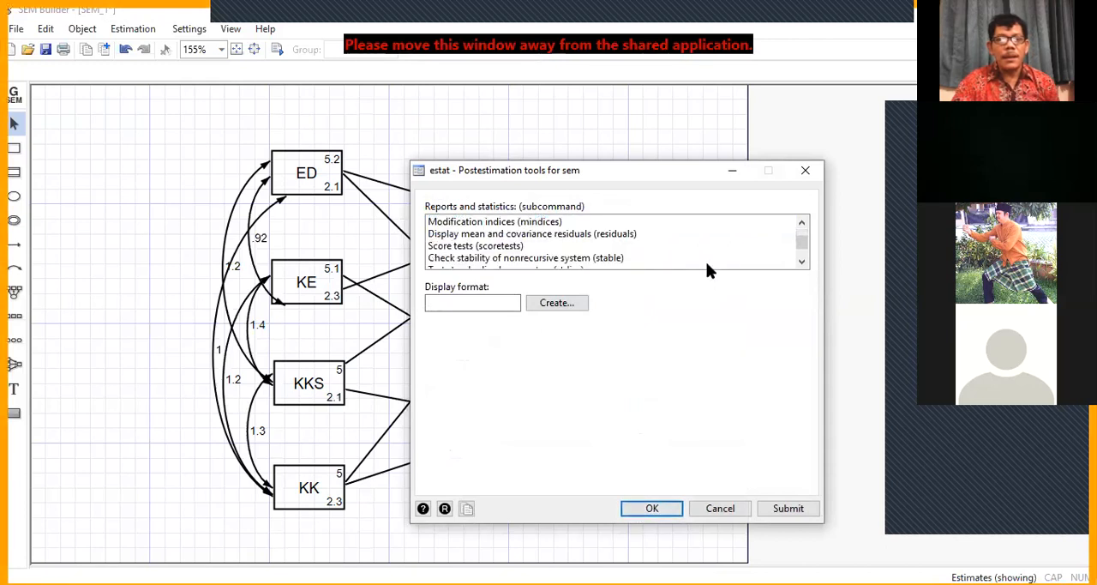
scroll(708, 266, down, 2)
scroll(709, 266, up, 2)
scroll(708, 267, up, 4)
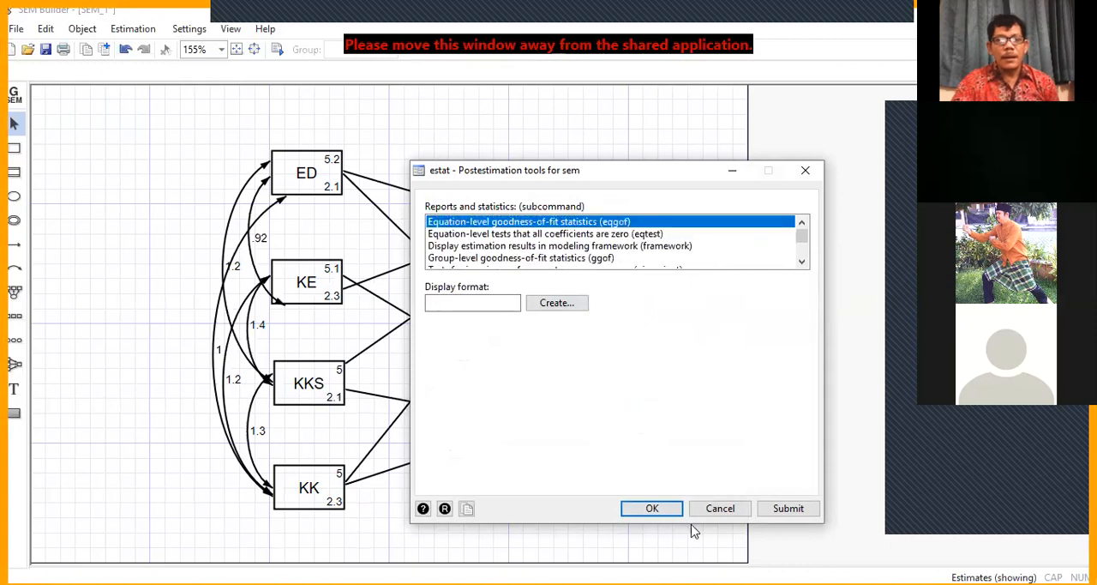
click(661, 507)
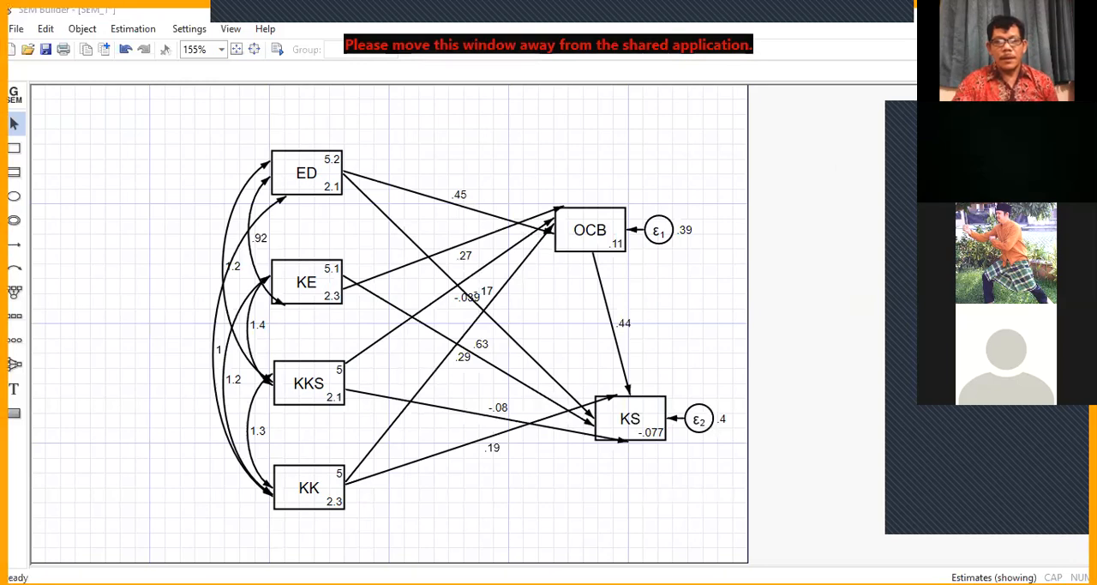
Step: Return to the main Stata results and examine the equation-level goodness of fit, including R-squared for OCB and KS
key(alt+Tab)
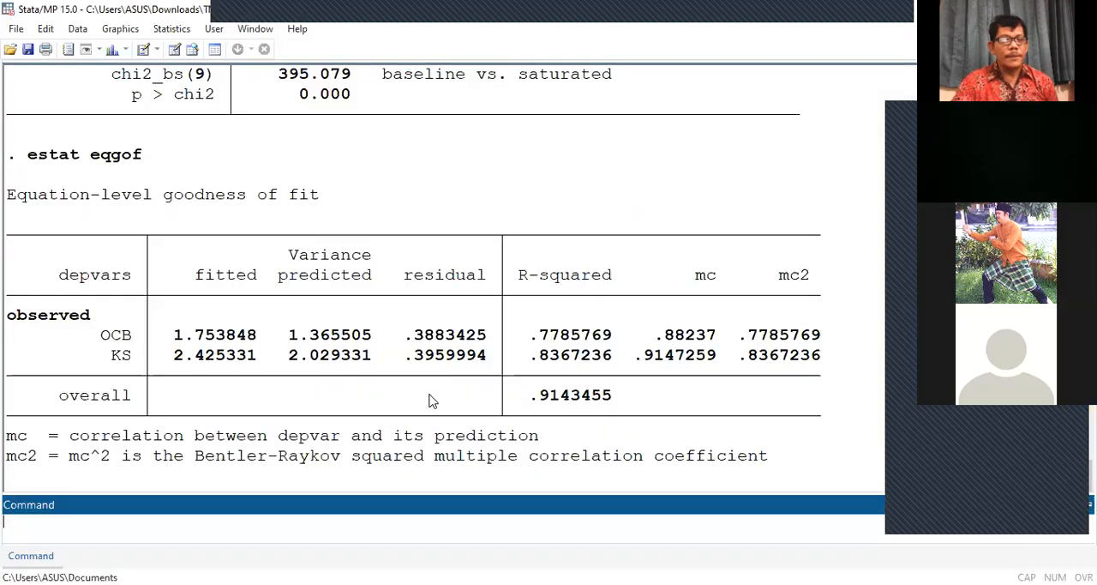
scroll(430, 401, up, 6)
scroll(431, 401, up, 3)
scroll(431, 401, down, 5)
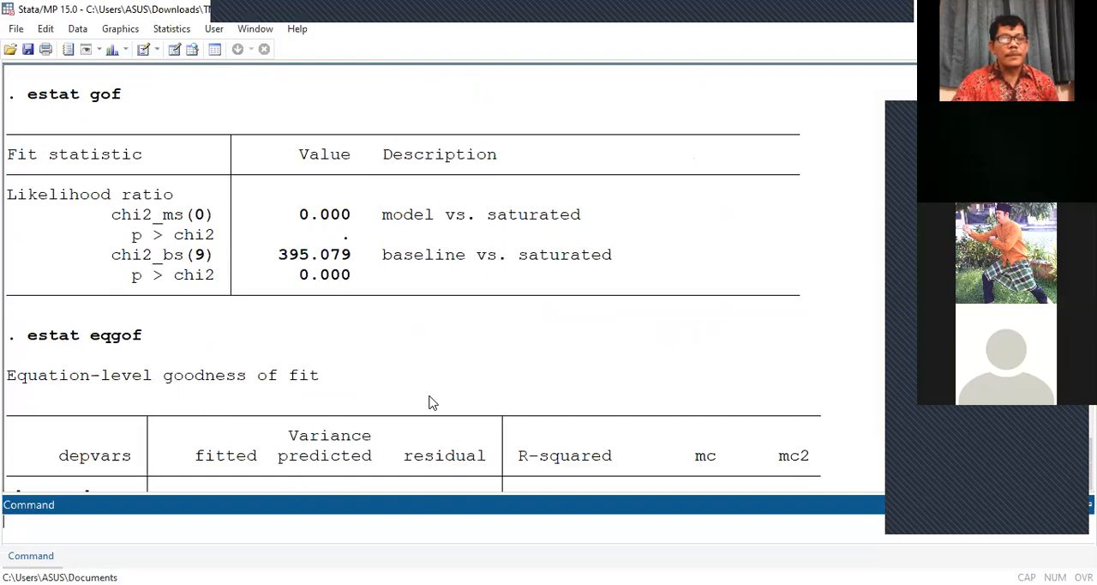
scroll(432, 403, down, 3)
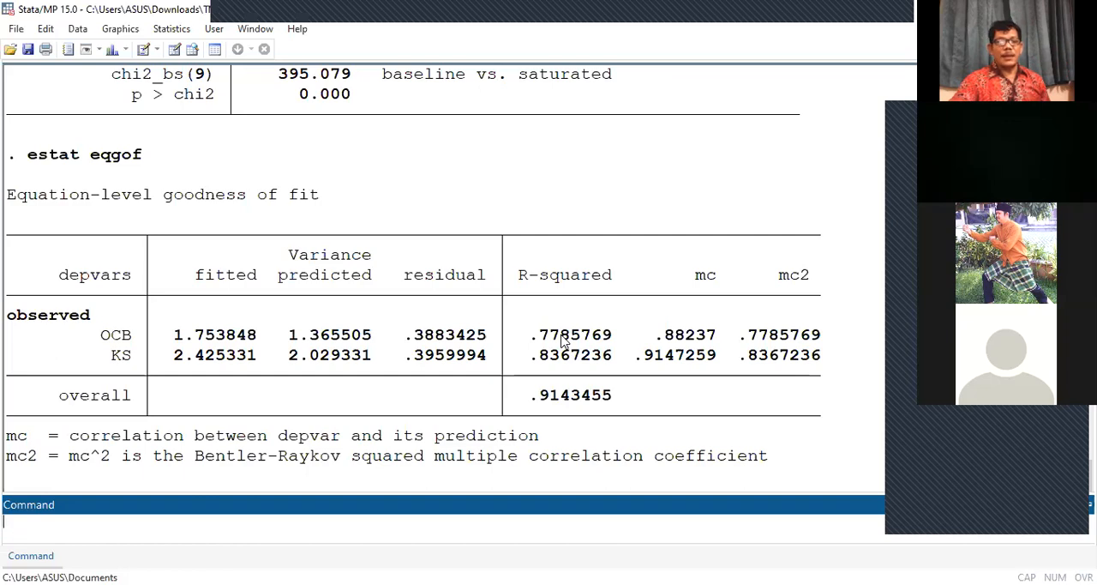
scroll(562, 338, up, 1)
scroll(559, 336, down, 1)
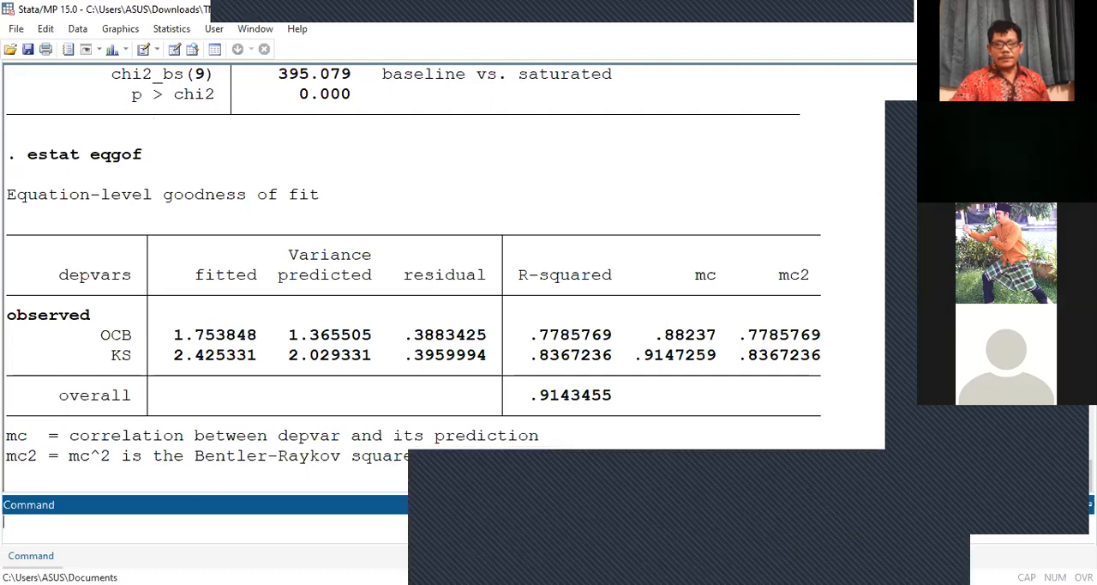
Step: From SEM Builder, run the decomposition into total, direct and indirect effects (teffects), with standardized effects reported
click(835, 550)
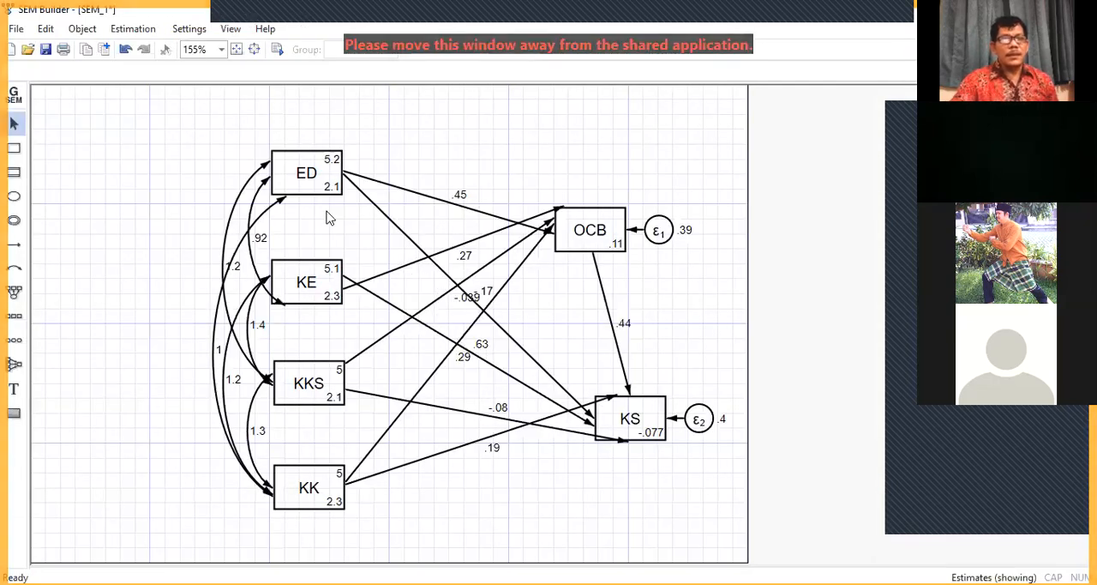
click(133, 31)
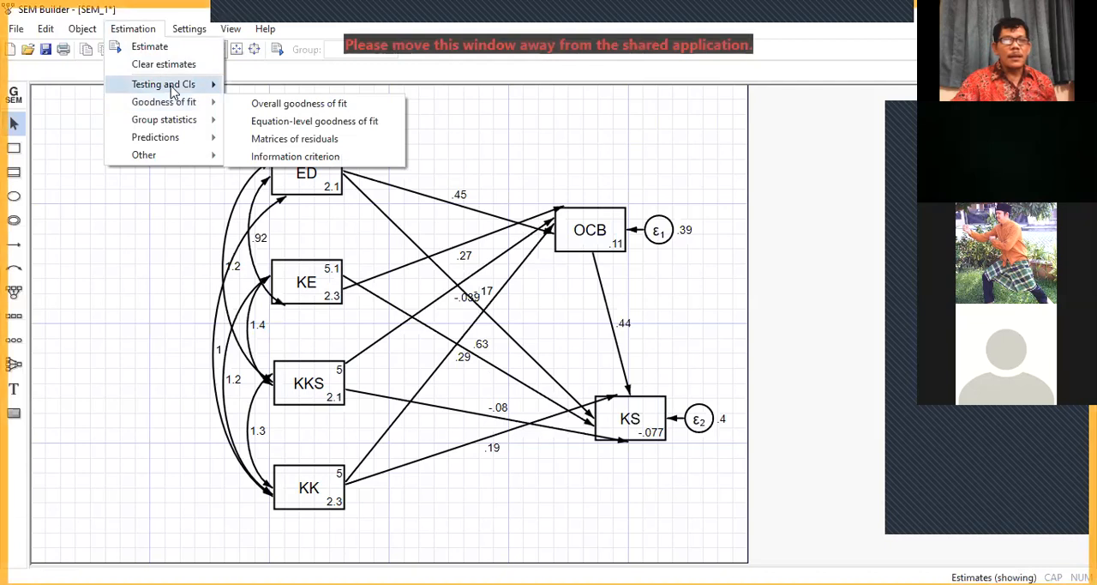
mouse_move(172, 90)
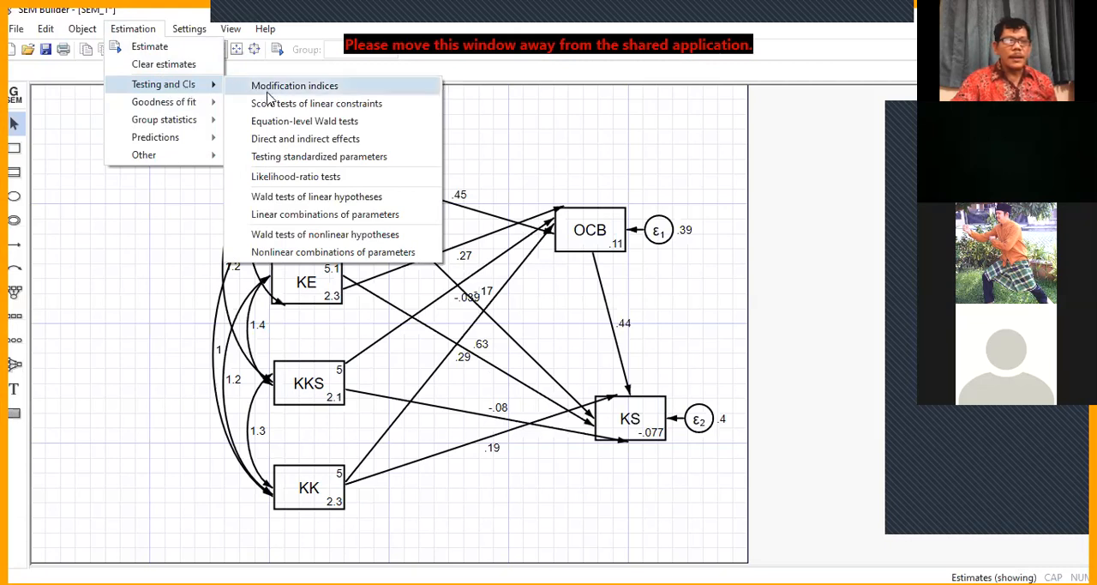
click(283, 139)
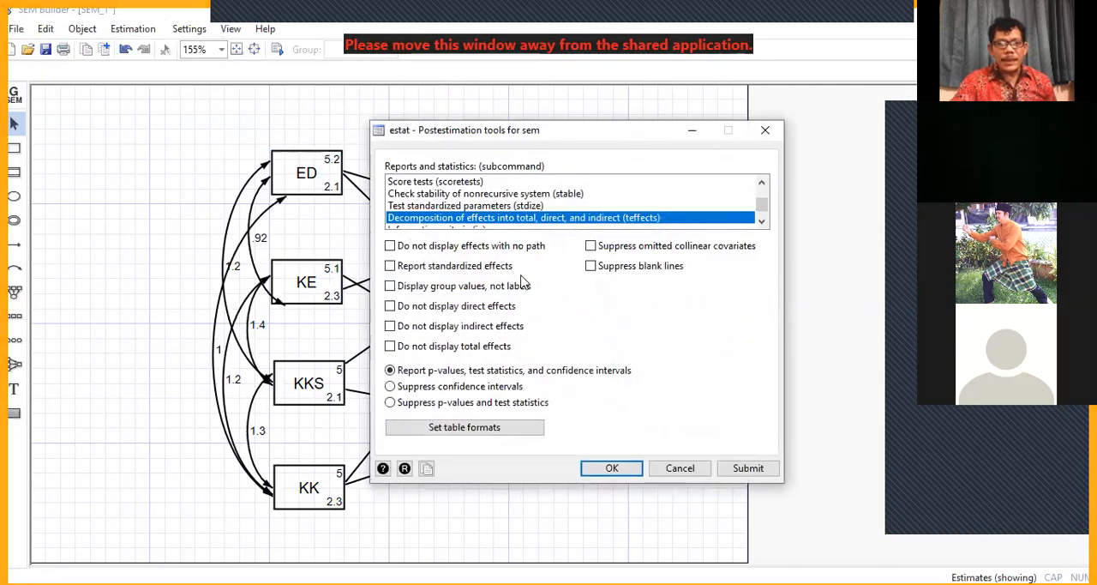
click(393, 268)
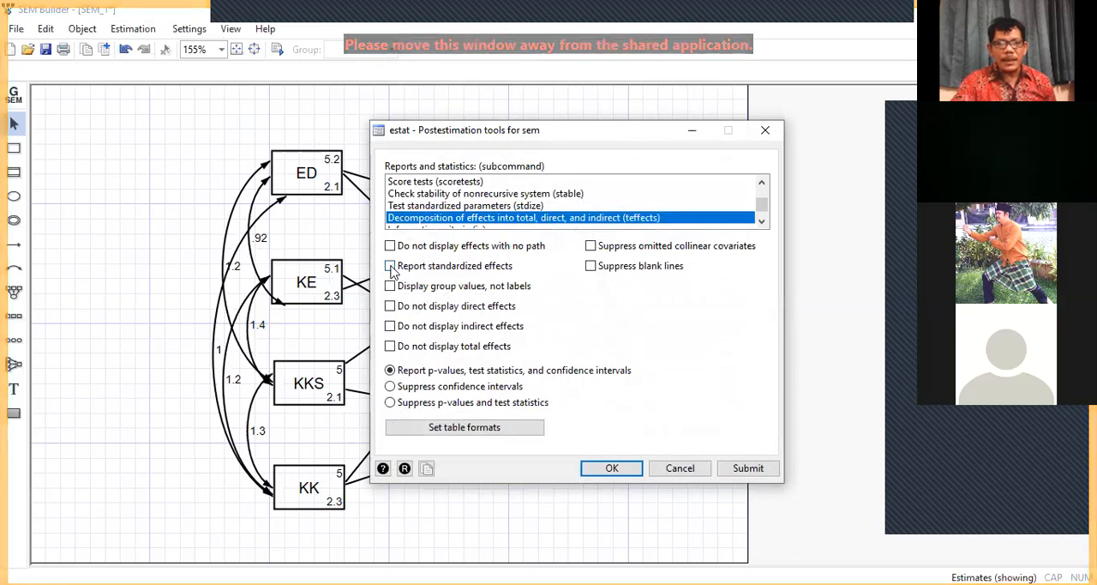
click(392, 269)
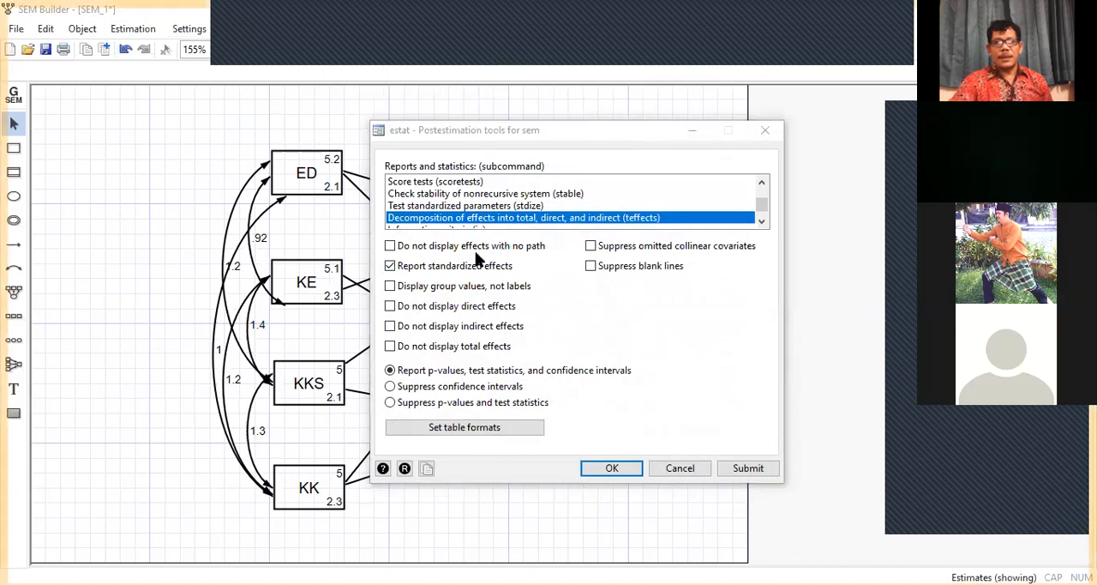
click(611, 469)
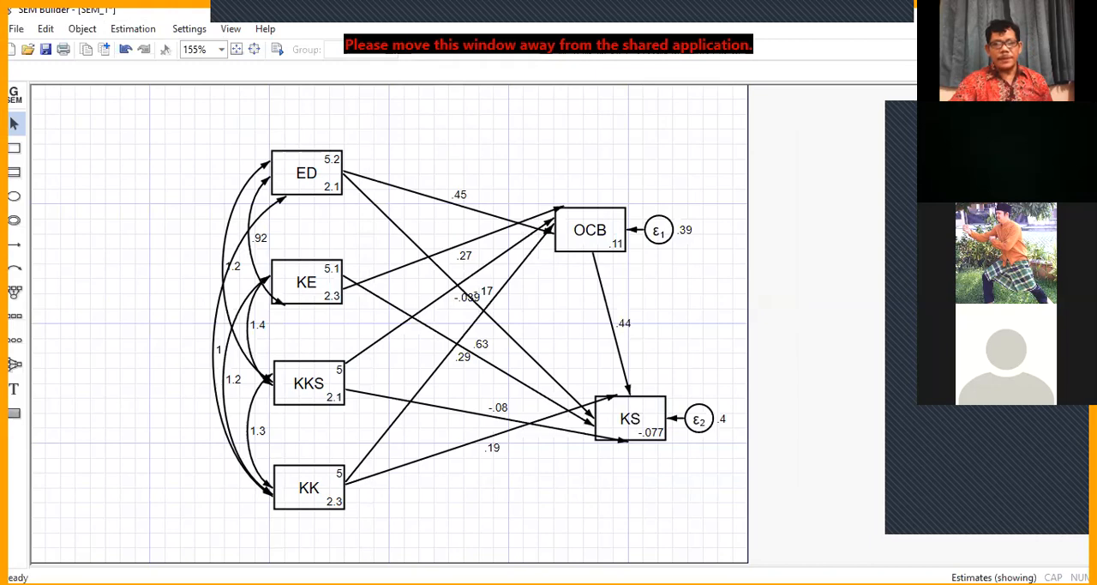
Step: Look through the direct, indirect and total effects tables in the main Stata results, with their p-values and standardized coefficients
key(alt+Tab)
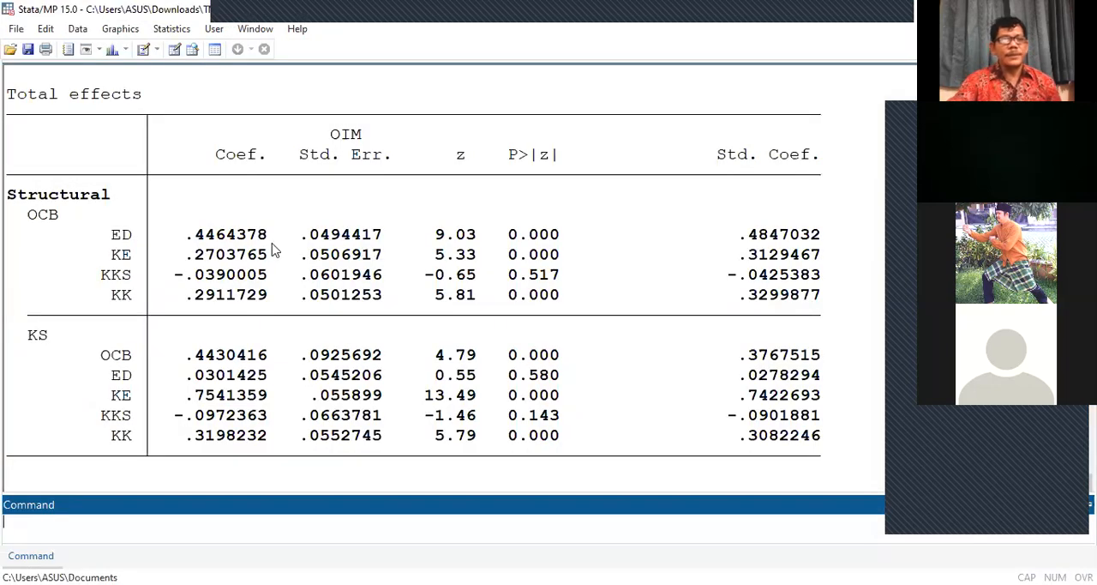
scroll(262, 272, up, 8)
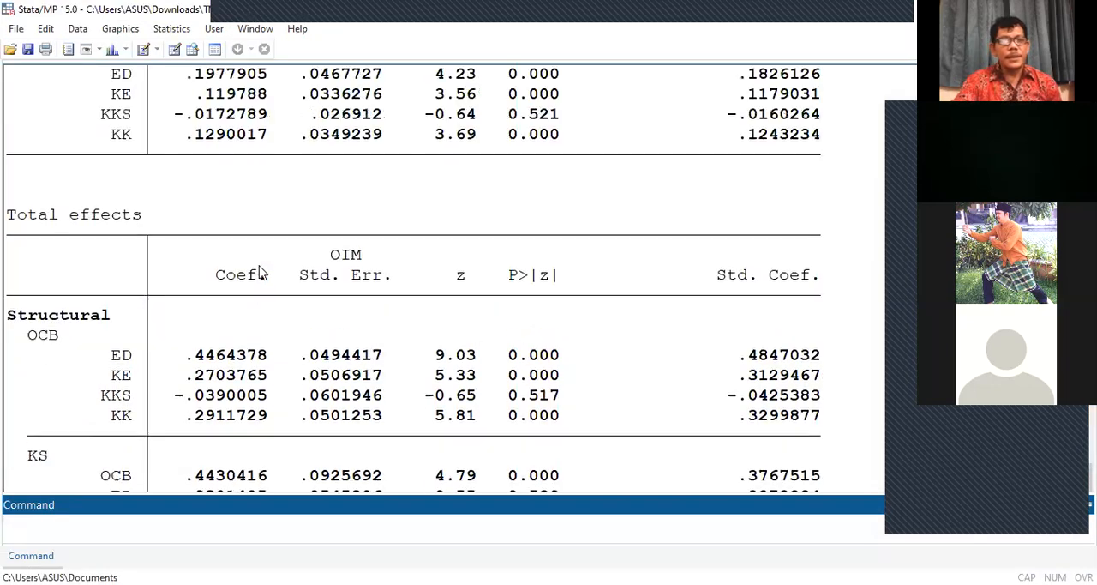
scroll(262, 272, up, 6)
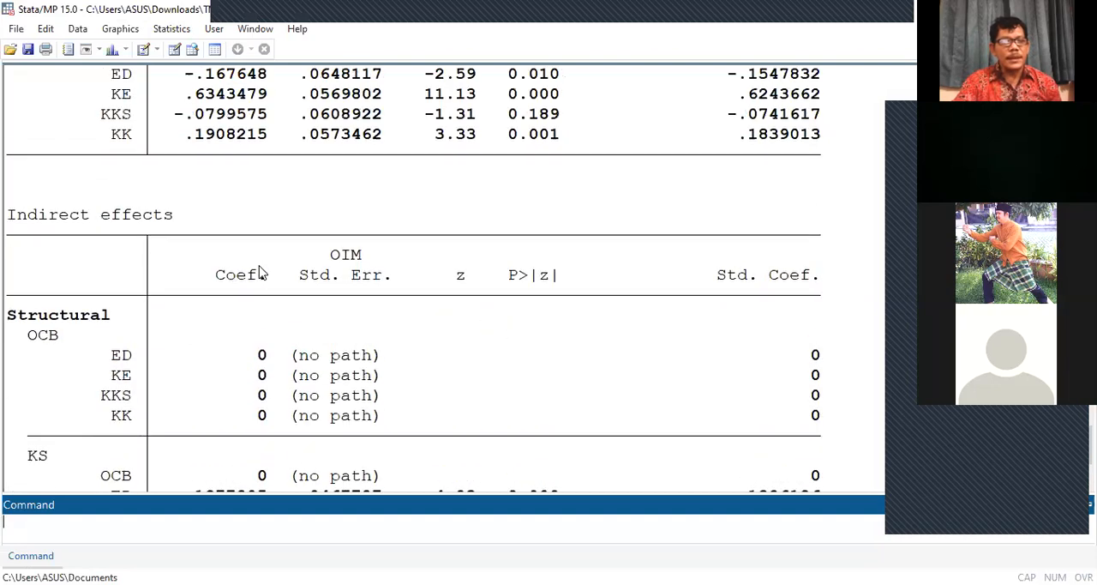
scroll(262, 273, up, 2)
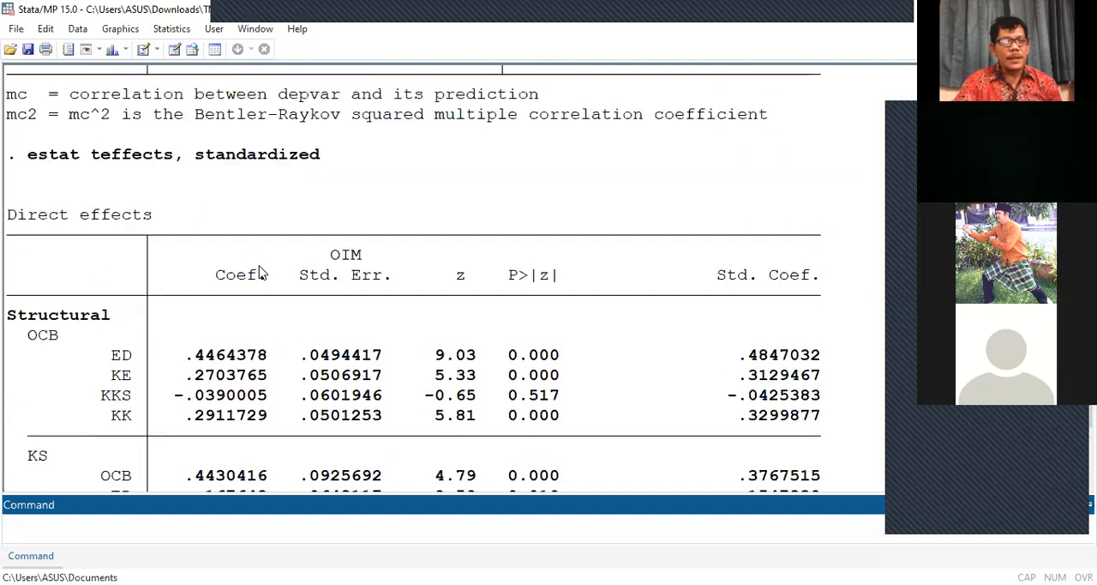
scroll(262, 272, up, 1)
scroll(262, 273, down, 8)
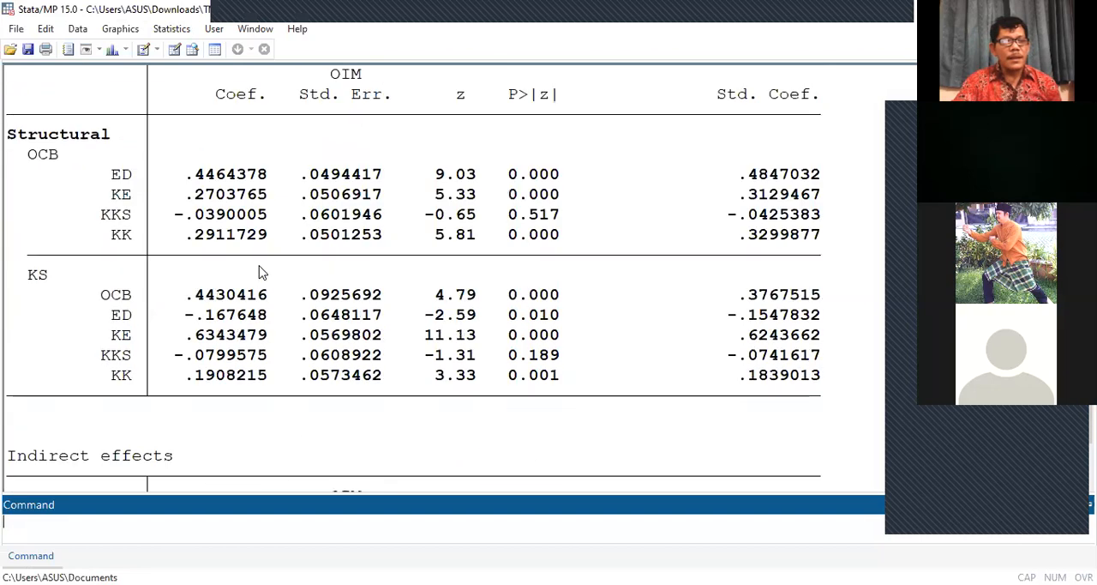
scroll(262, 275, down, 2)
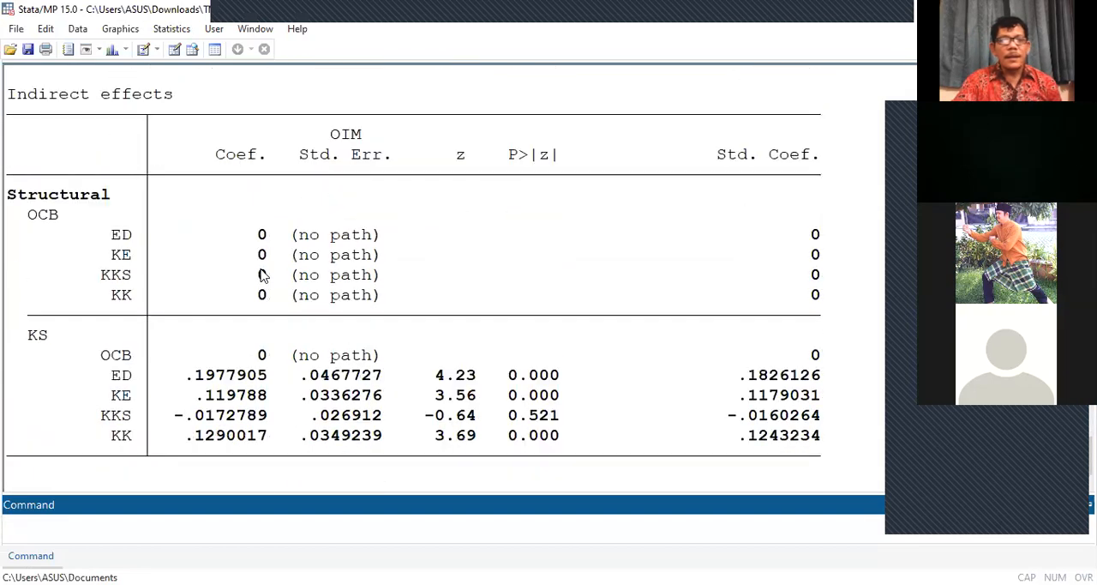
scroll(261, 275, down, 2)
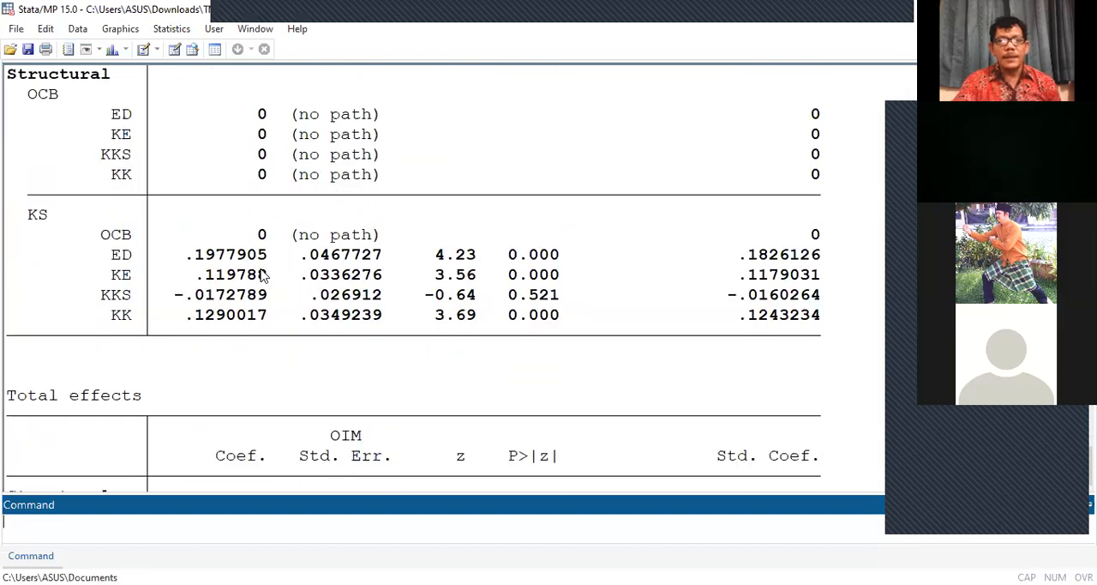
scroll(261, 274, down, 3)
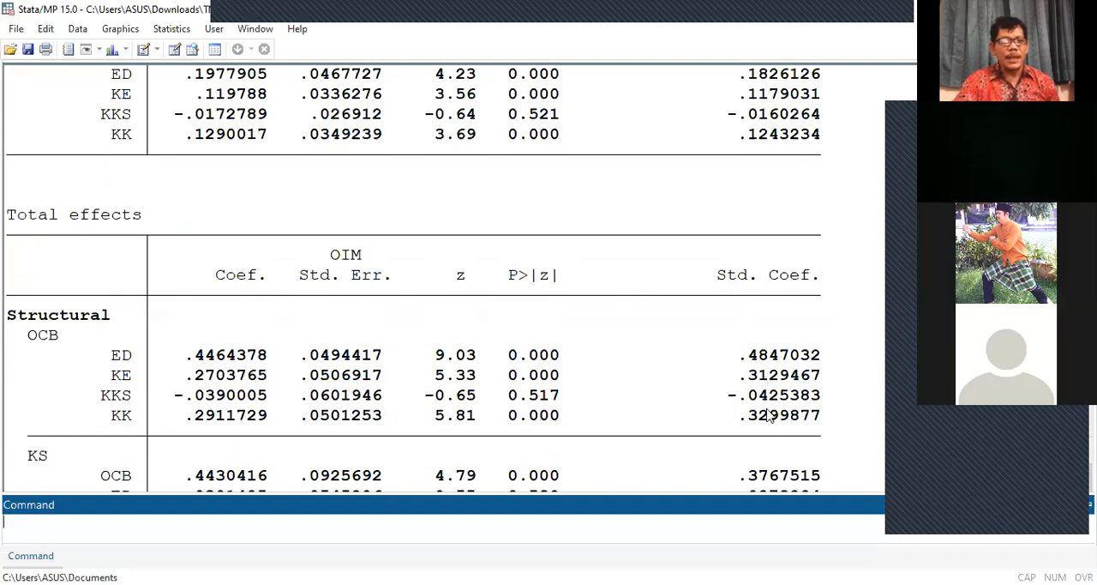
Step: Compare the standardized coefficients of the indirect effects on KS with those in the total effects table
scroll(767, 411, up, 2)
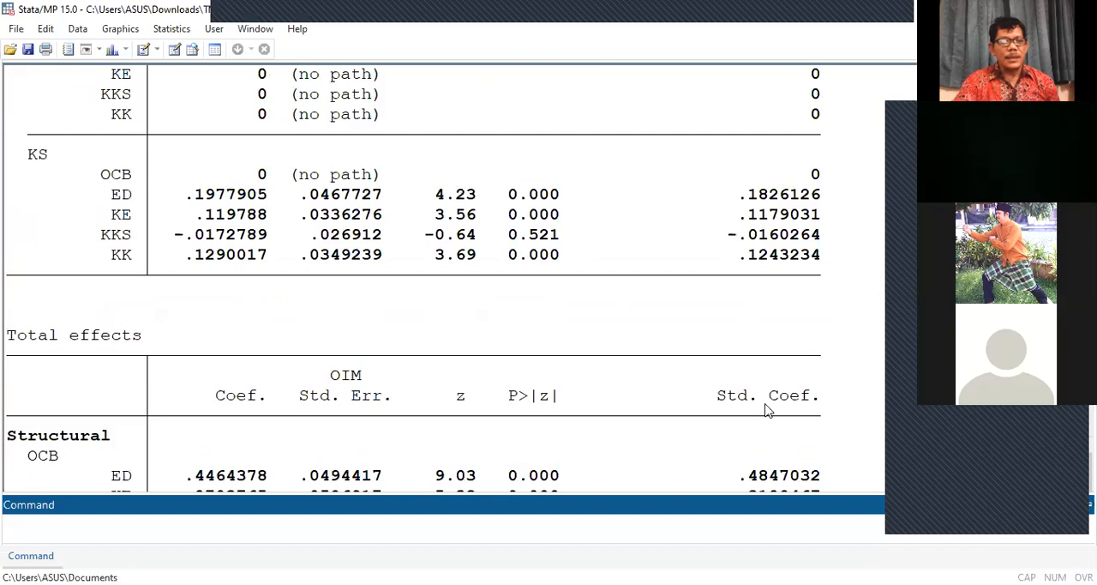
scroll(767, 411, up, 1)
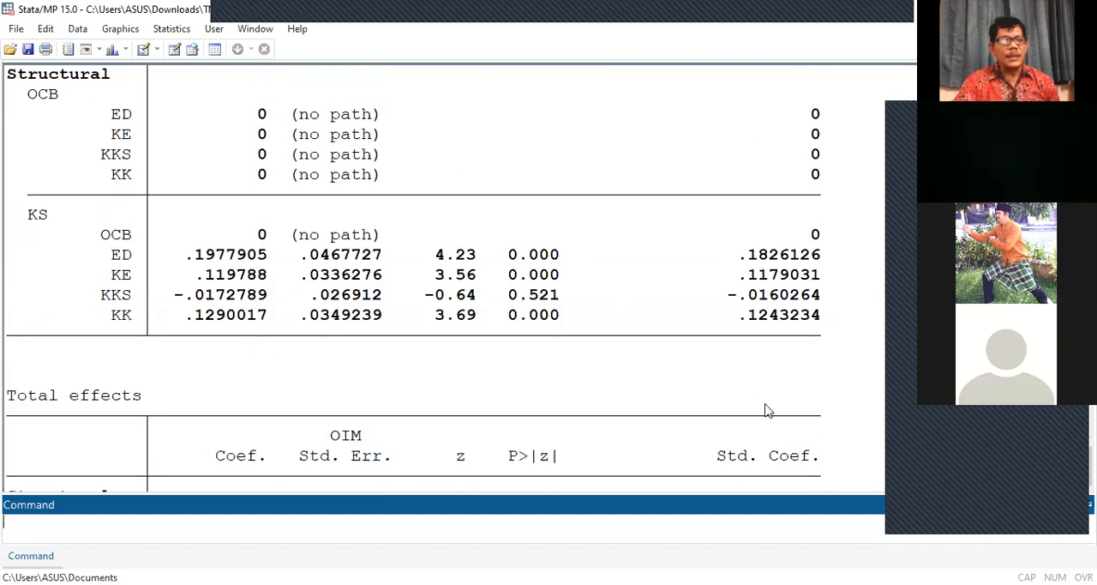
scroll(768, 411, up, 2)
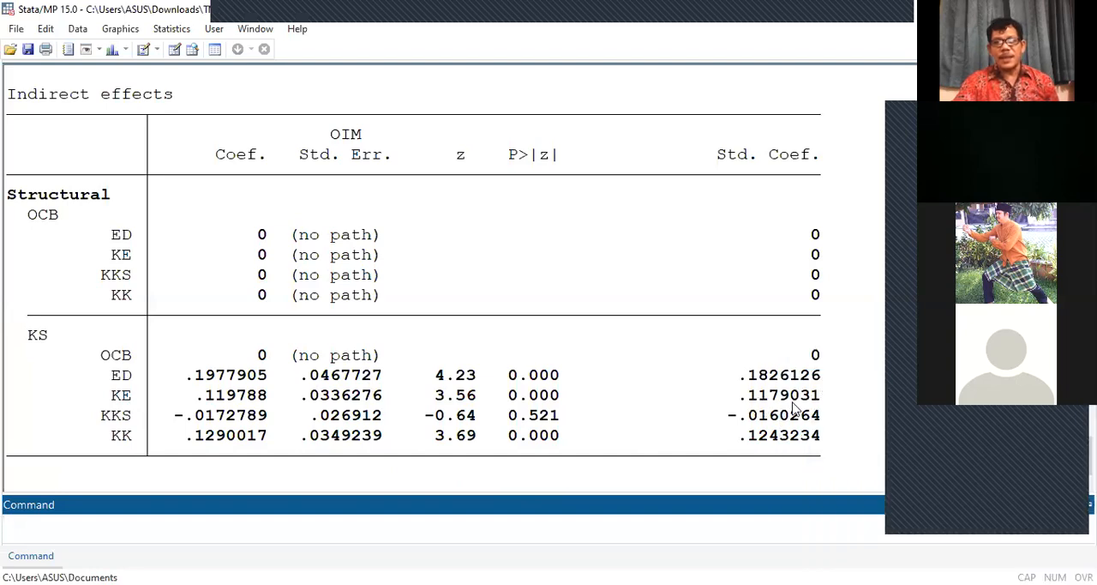
scroll(693, 459, down, 2)
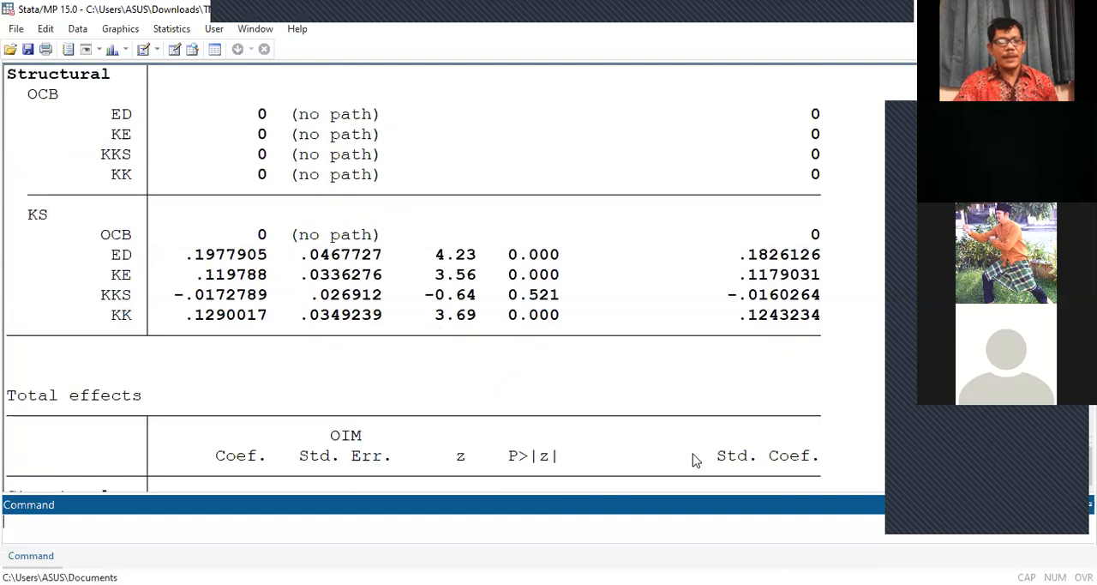
scroll(693, 459, down, 4)
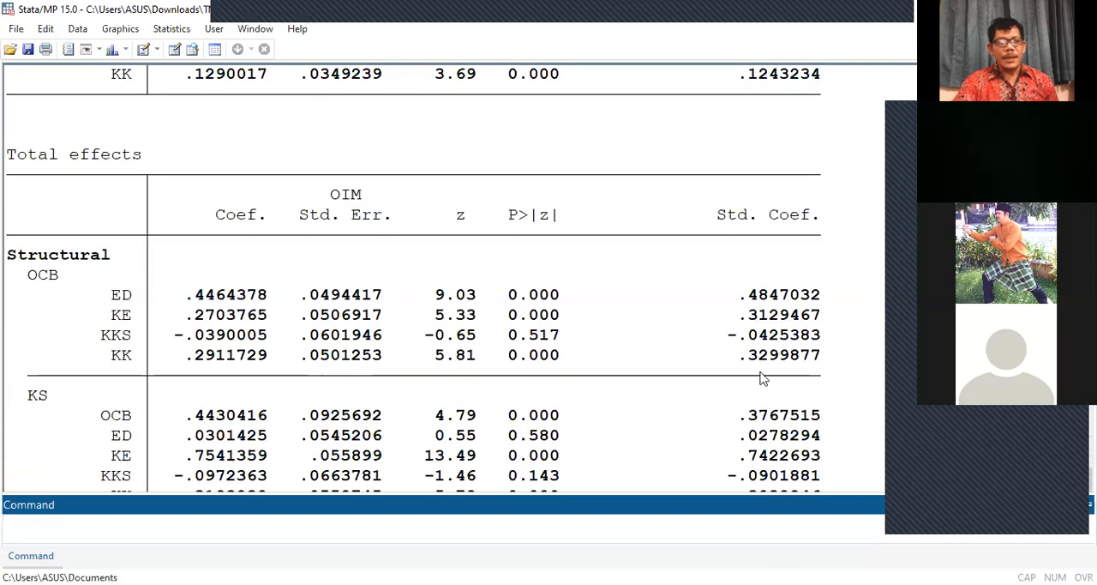
scroll(758, 443, down, 1)
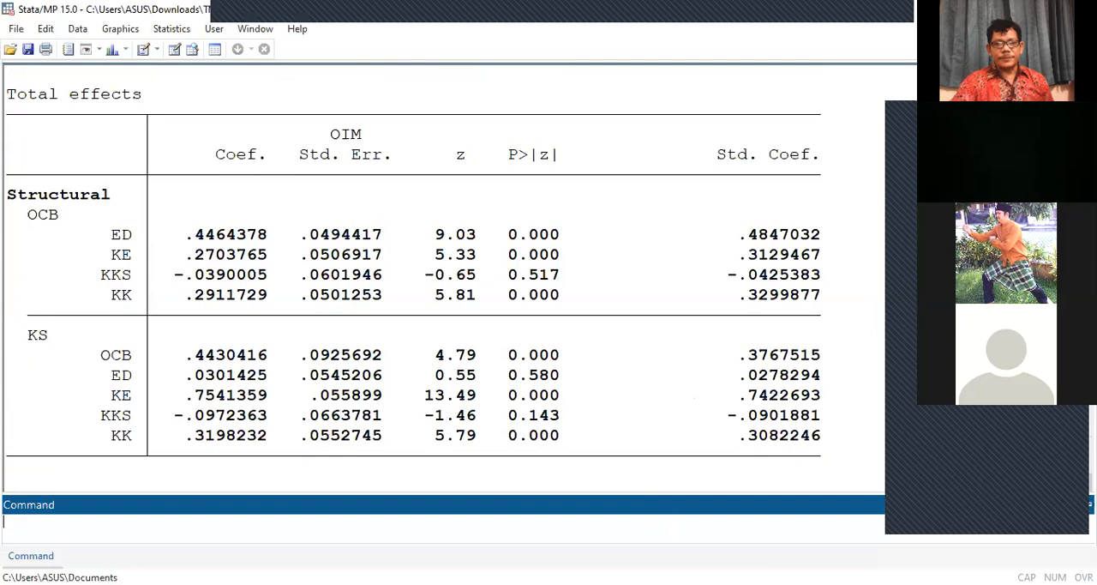
Step: From SEM Builder, run the modification indices postestimation report (mindices) for the path model, with the minimum MI left at 3.8414588
click(690, 584)
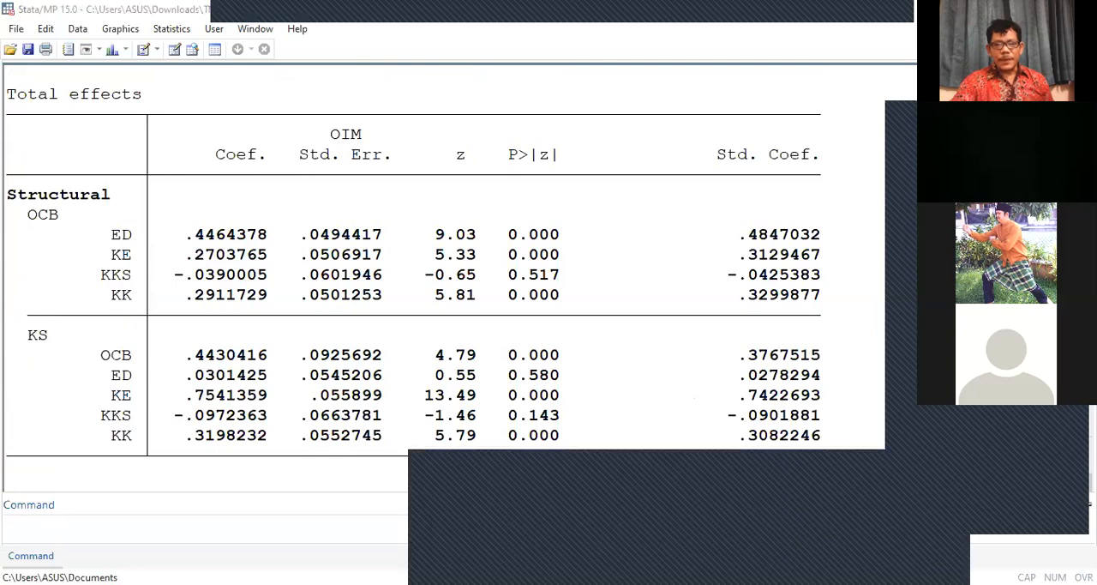
click(826, 542)
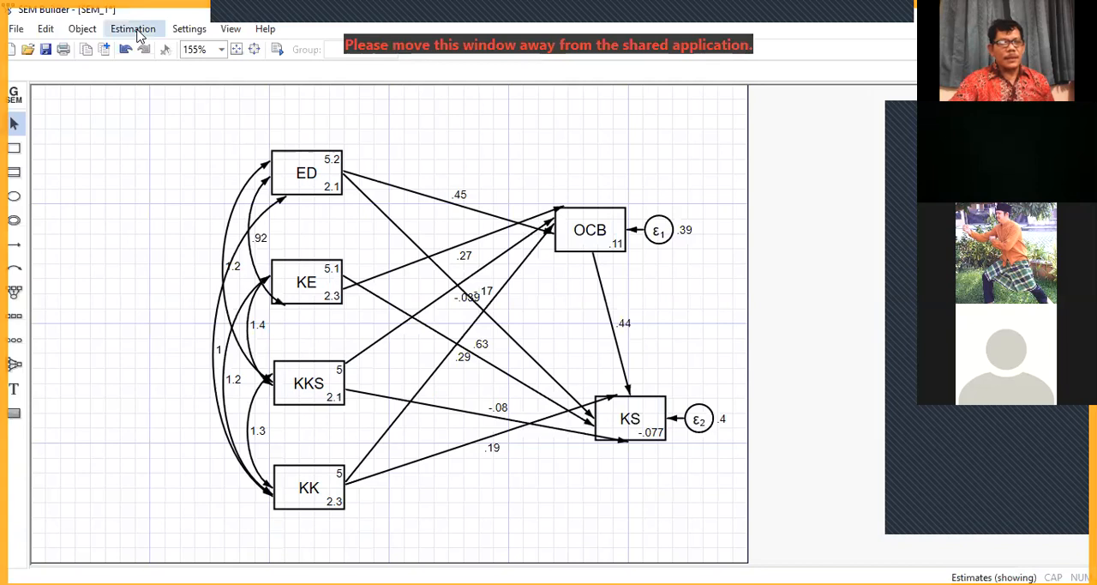
click(136, 31)
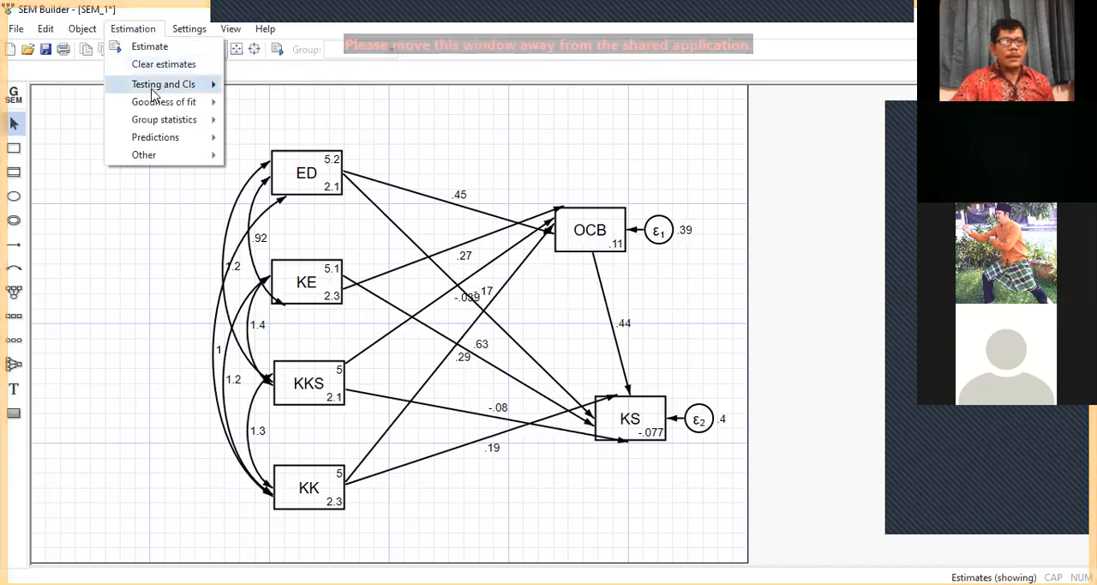
mouse_move(154, 93)
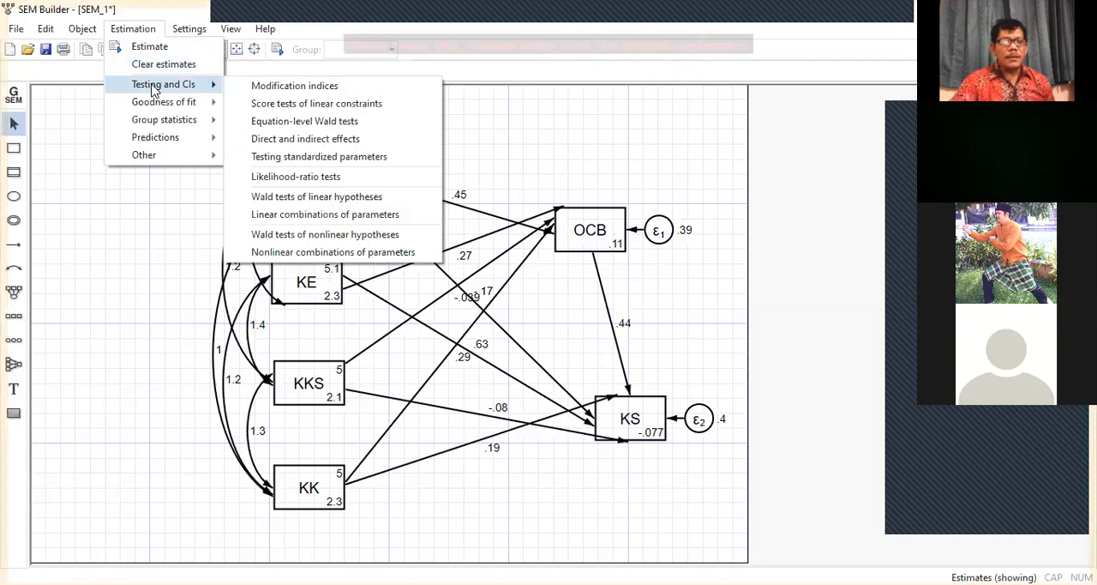
click(283, 87)
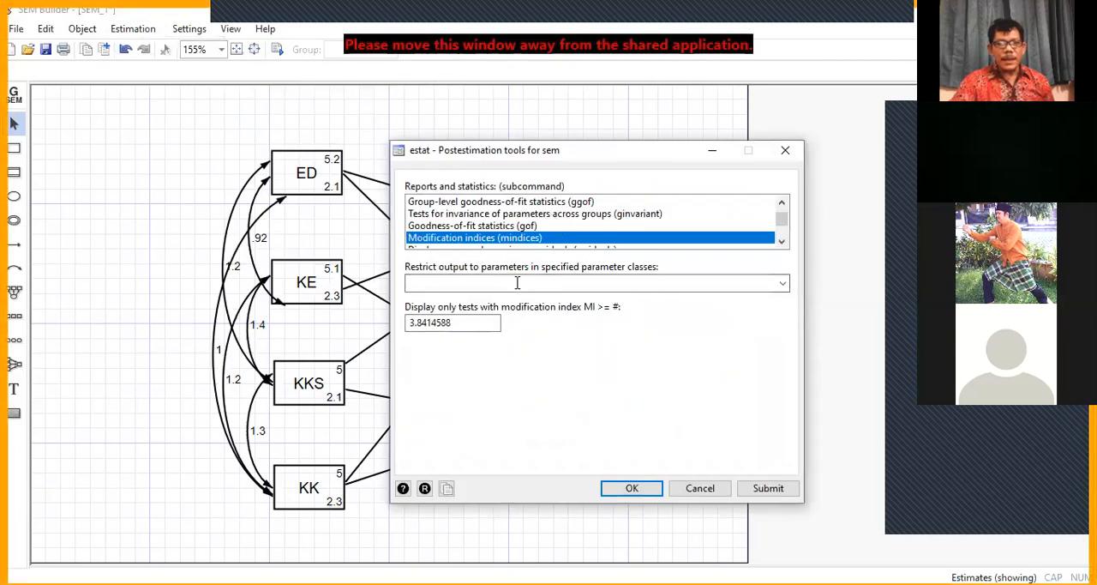
click(627, 494)
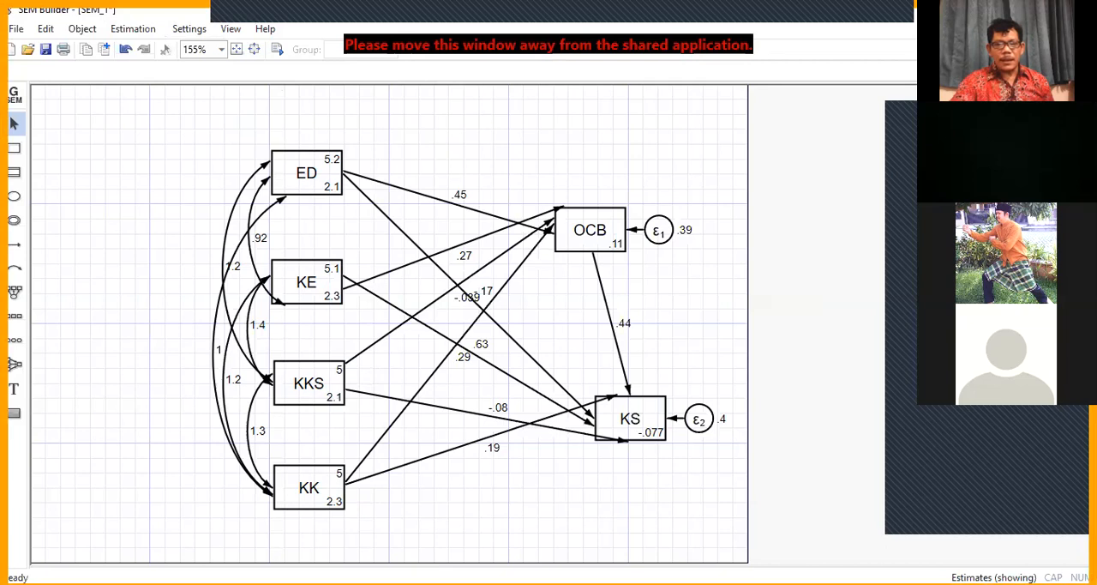
Step: Examine the modification indices output and the total effects table in the main Stata results, and end the screen share
click(517, 534)
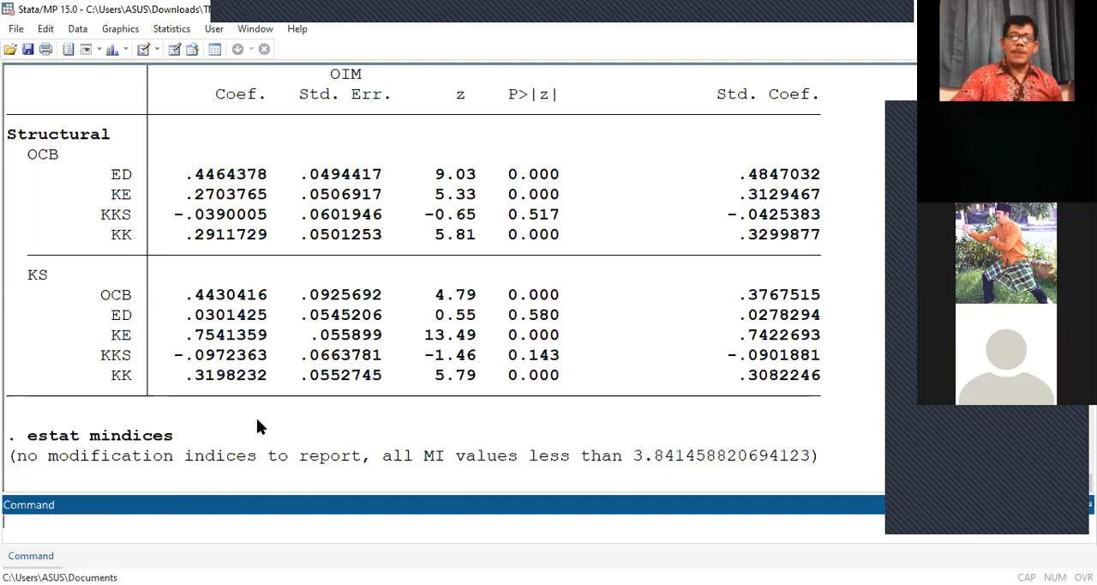
scroll(322, 385, up, 2)
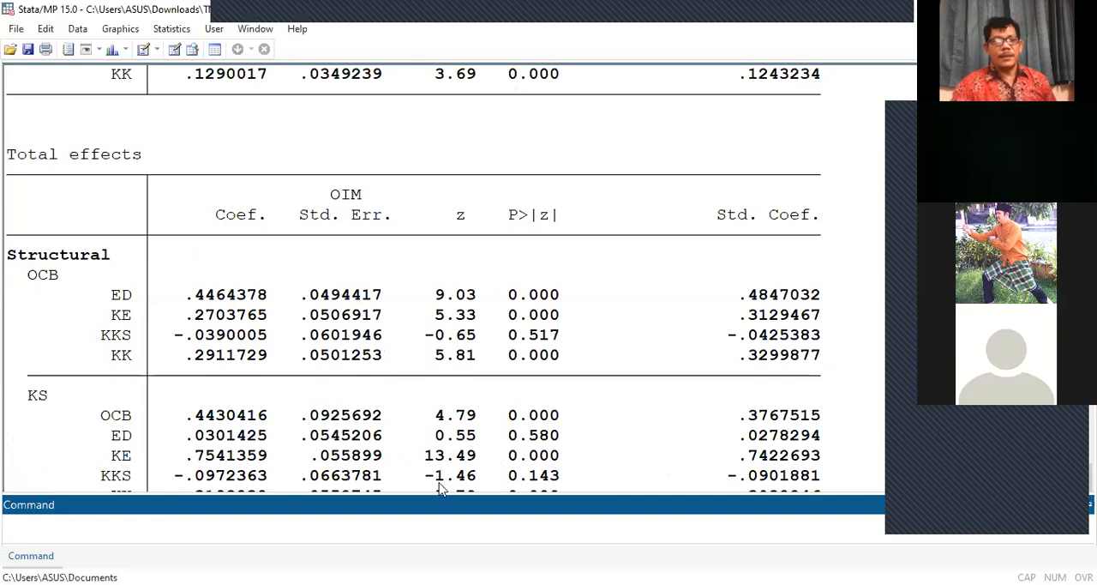
key(alt+Tab)
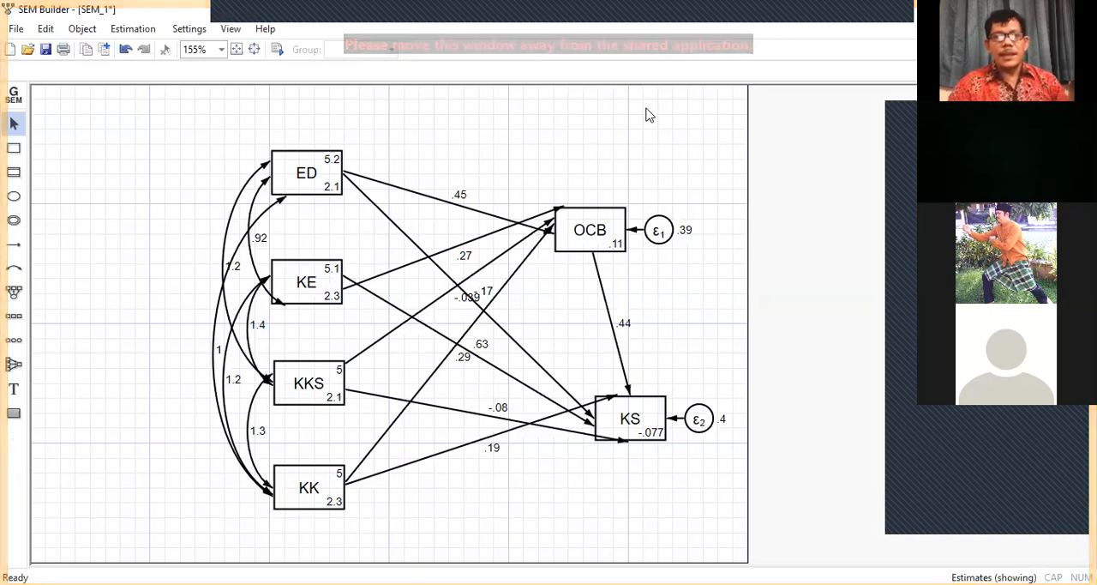
click(658, 18)
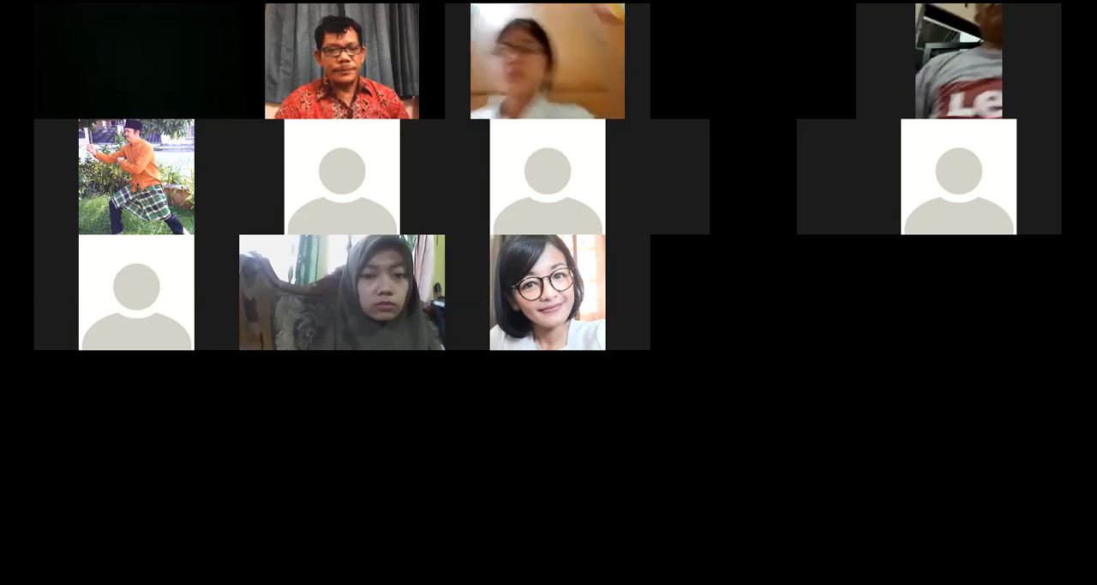